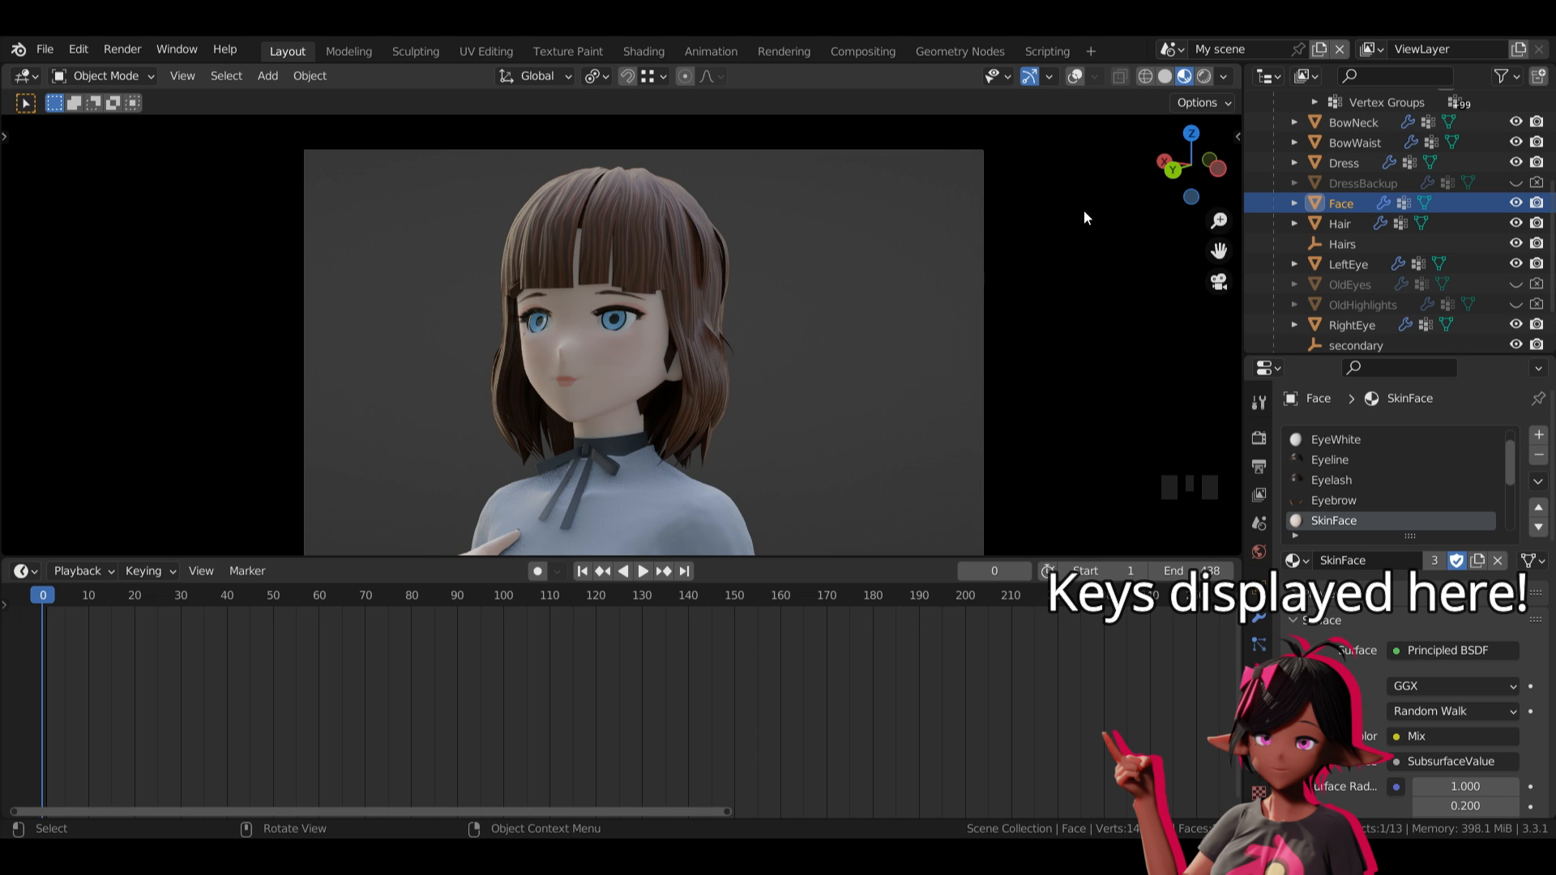
- Show the viewport overlays and select the character's face mesh
left_click_drag(1219, 250, 1002, 355)
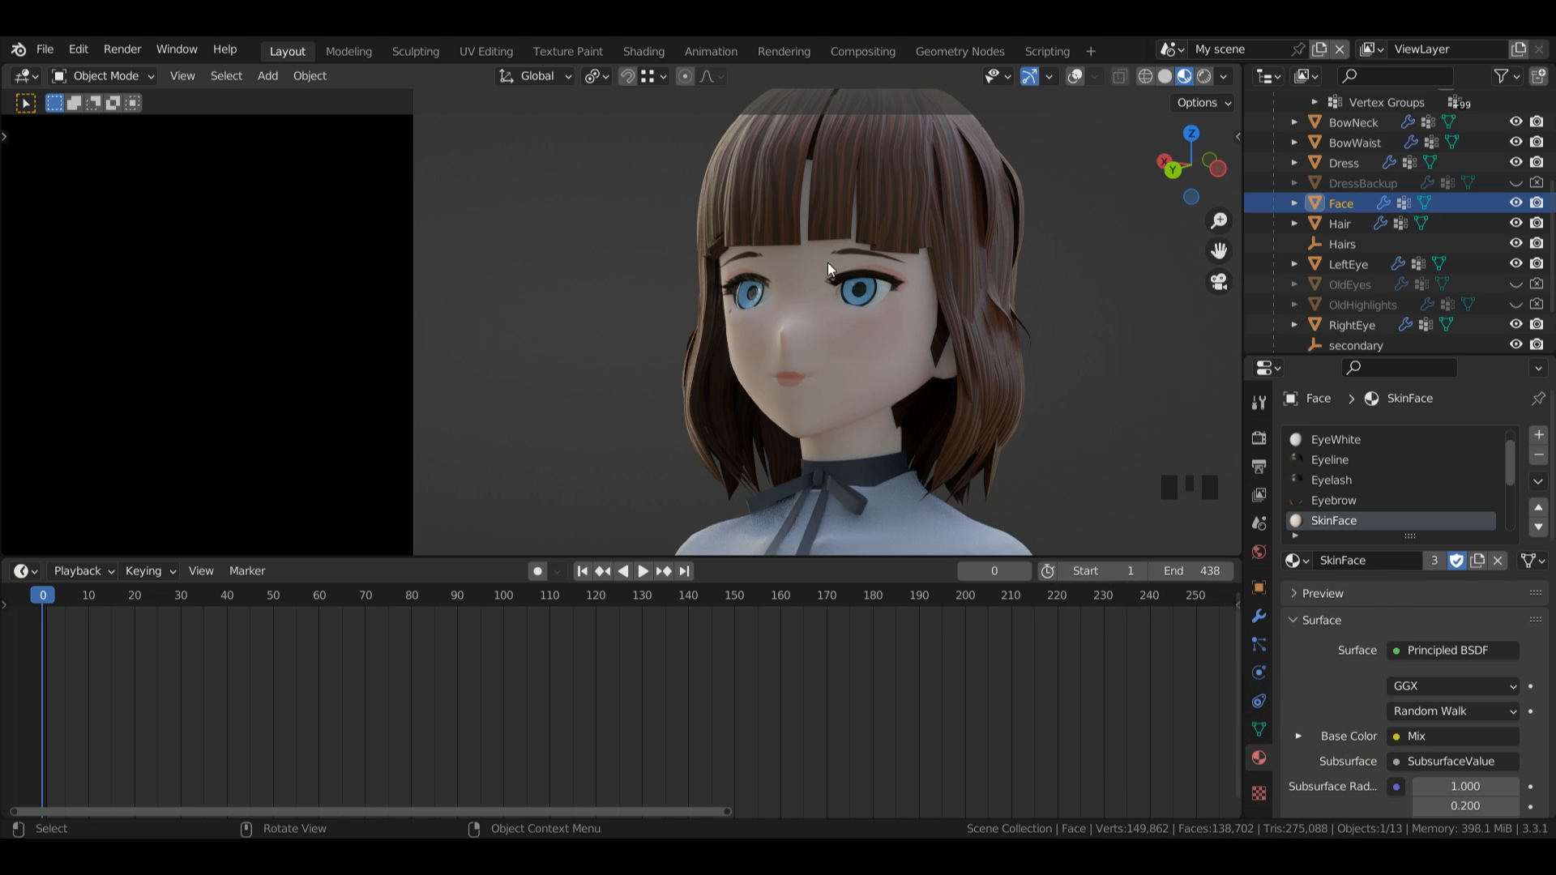
left_click(1076, 76)
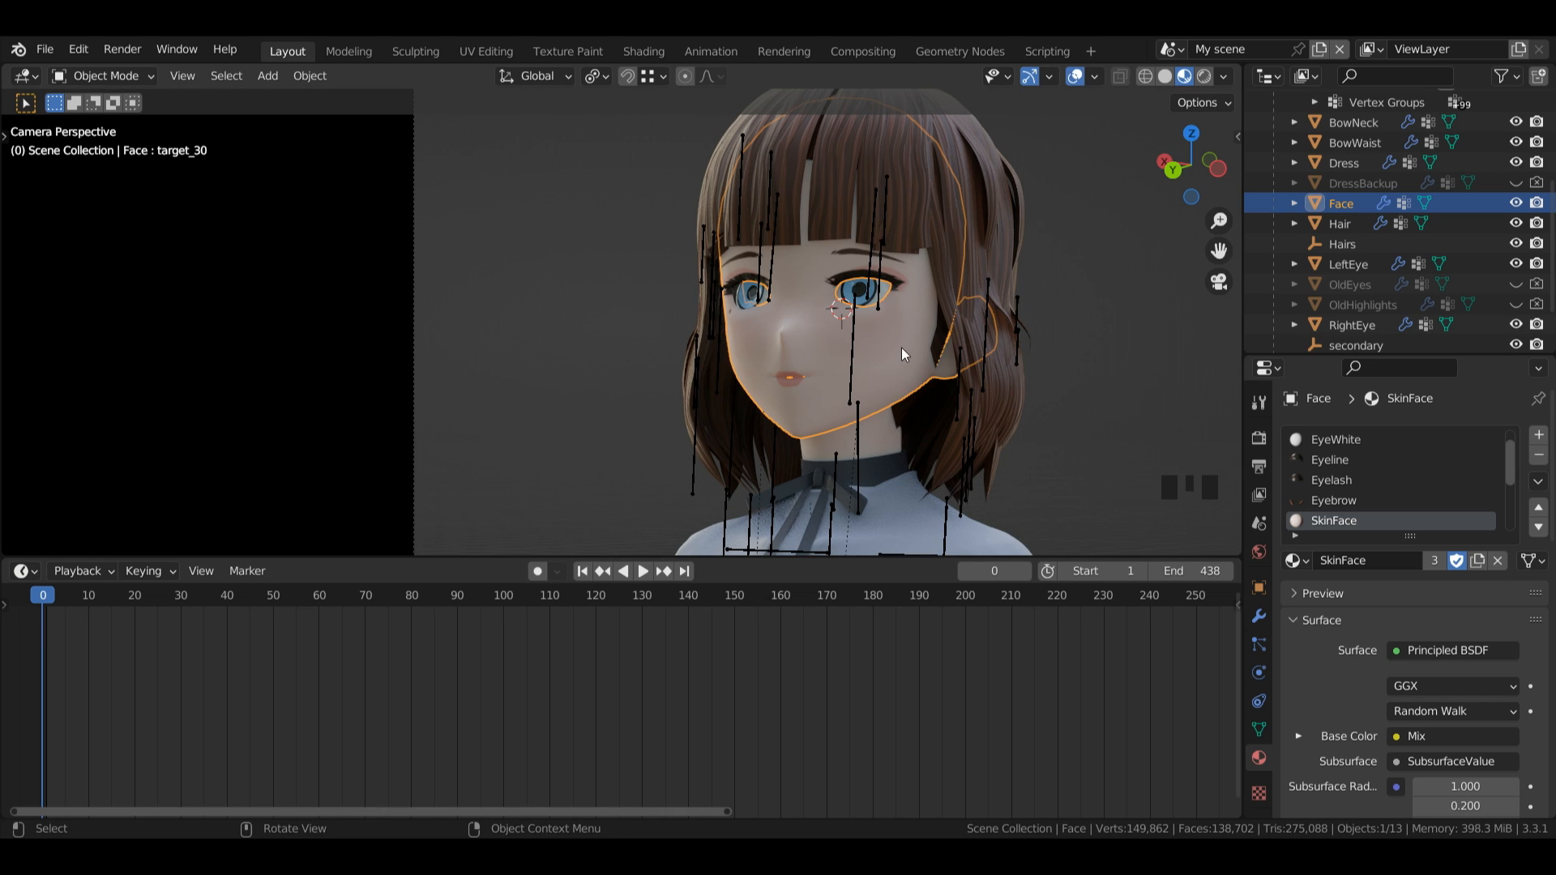
left_click(881, 343)
- Change the timeline area into a Shader Editor and enlarge it upward to show the face material's nodes
left_click(27, 571)
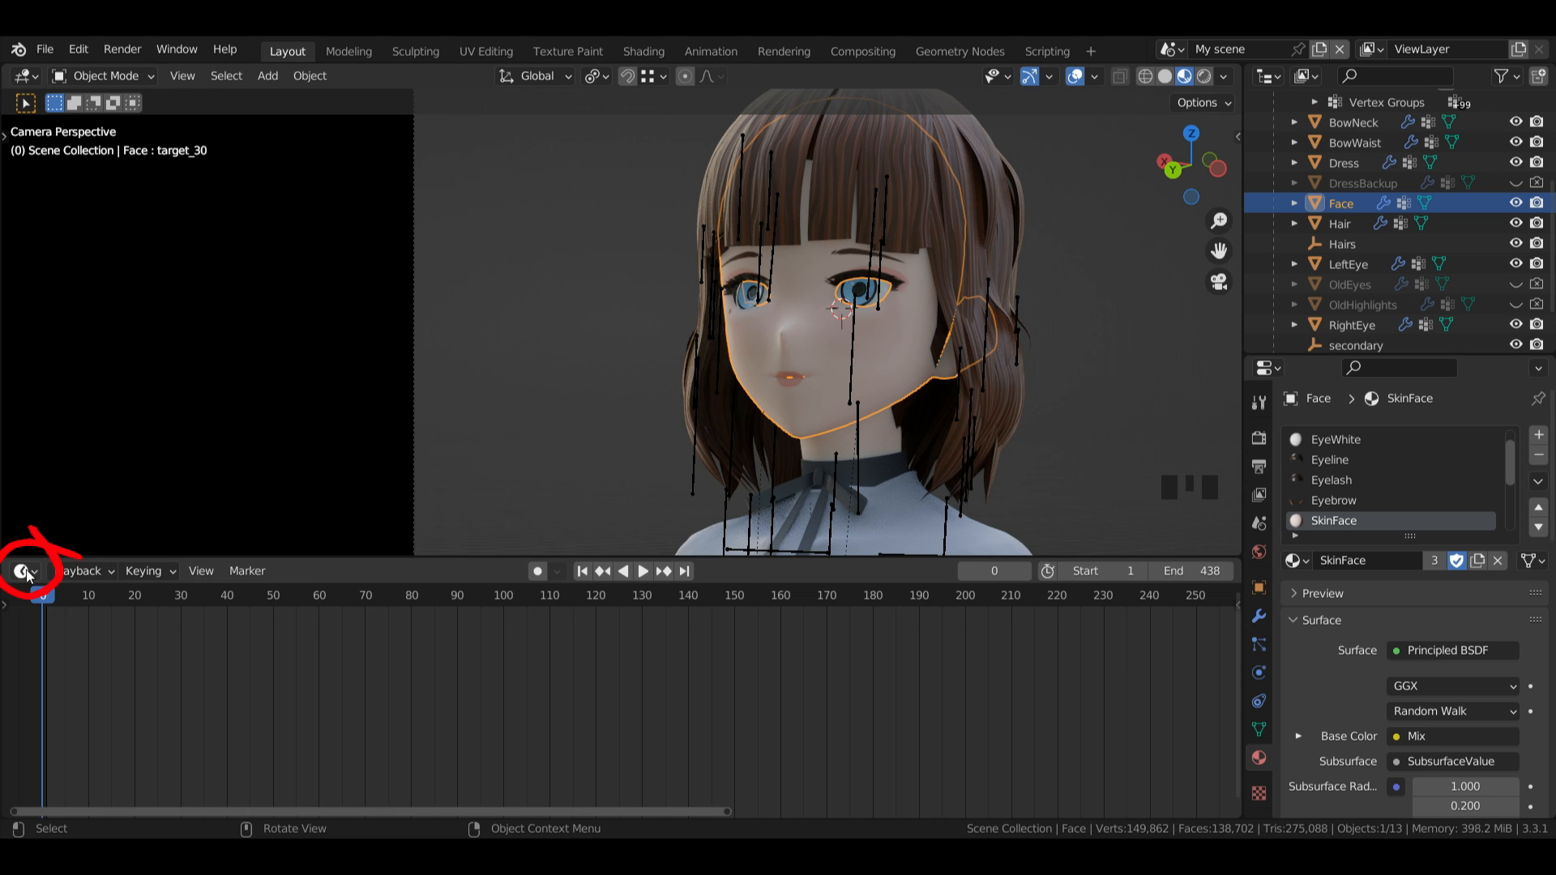
left_click(130, 760)
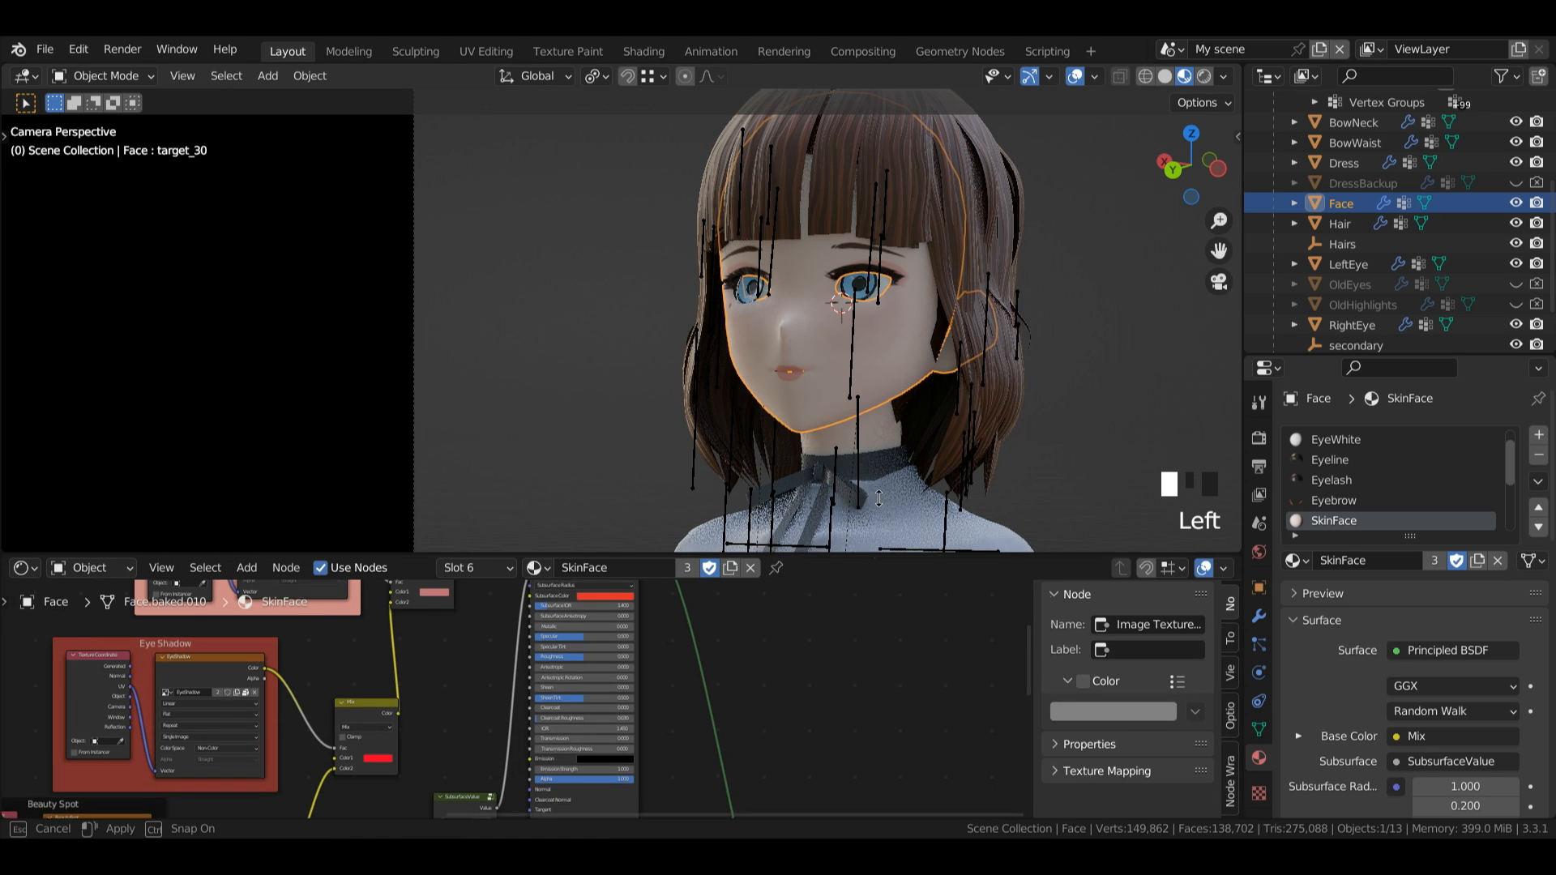
left_click_drag(324, 558, 324, 492)
left_click_drag(1218, 251, 1145, 326)
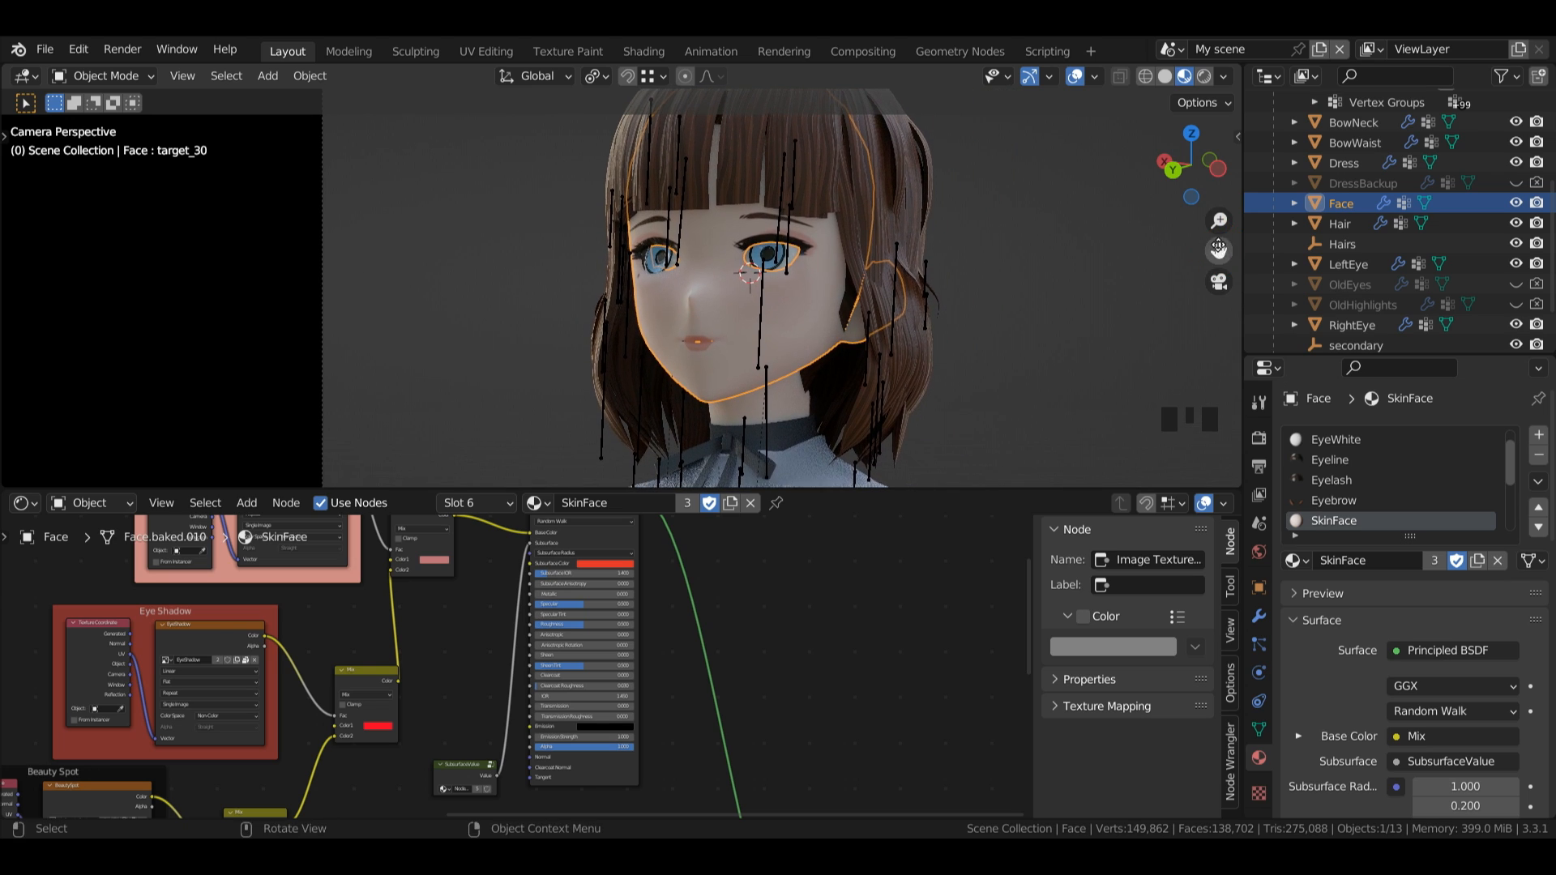
scroll(882, 615, "down", 1)
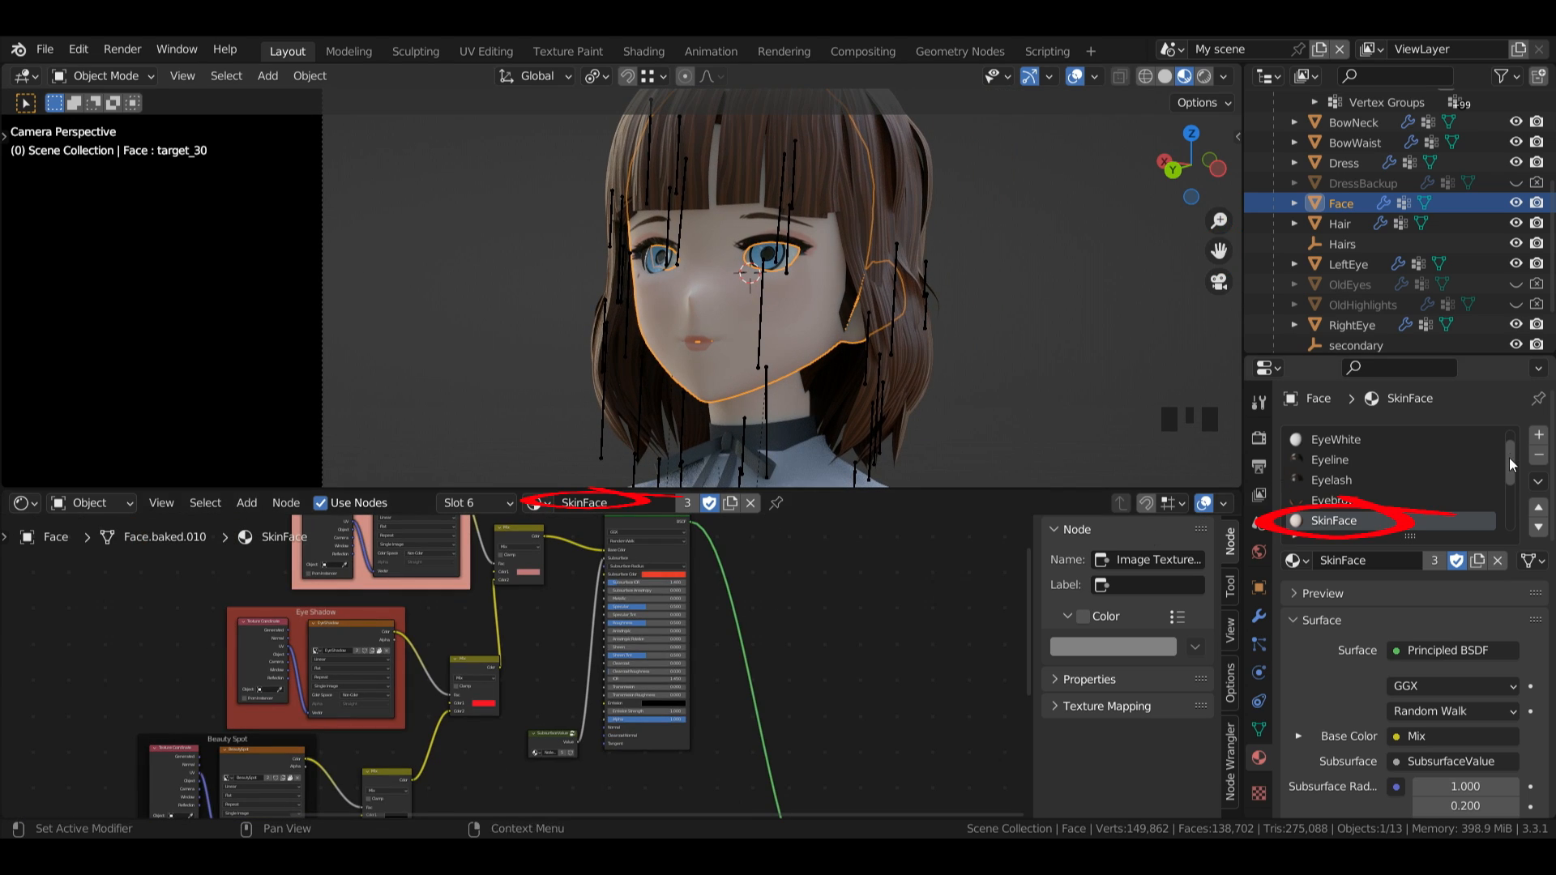
- Look over the SkinFace node tree and move its Material Output node up beside the Principled BSDF
mouse_move(1510, 462)
left_mouse_down()
mouse_move(1510, 512)
mouse_move(1510, 492)
left_mouse_up()
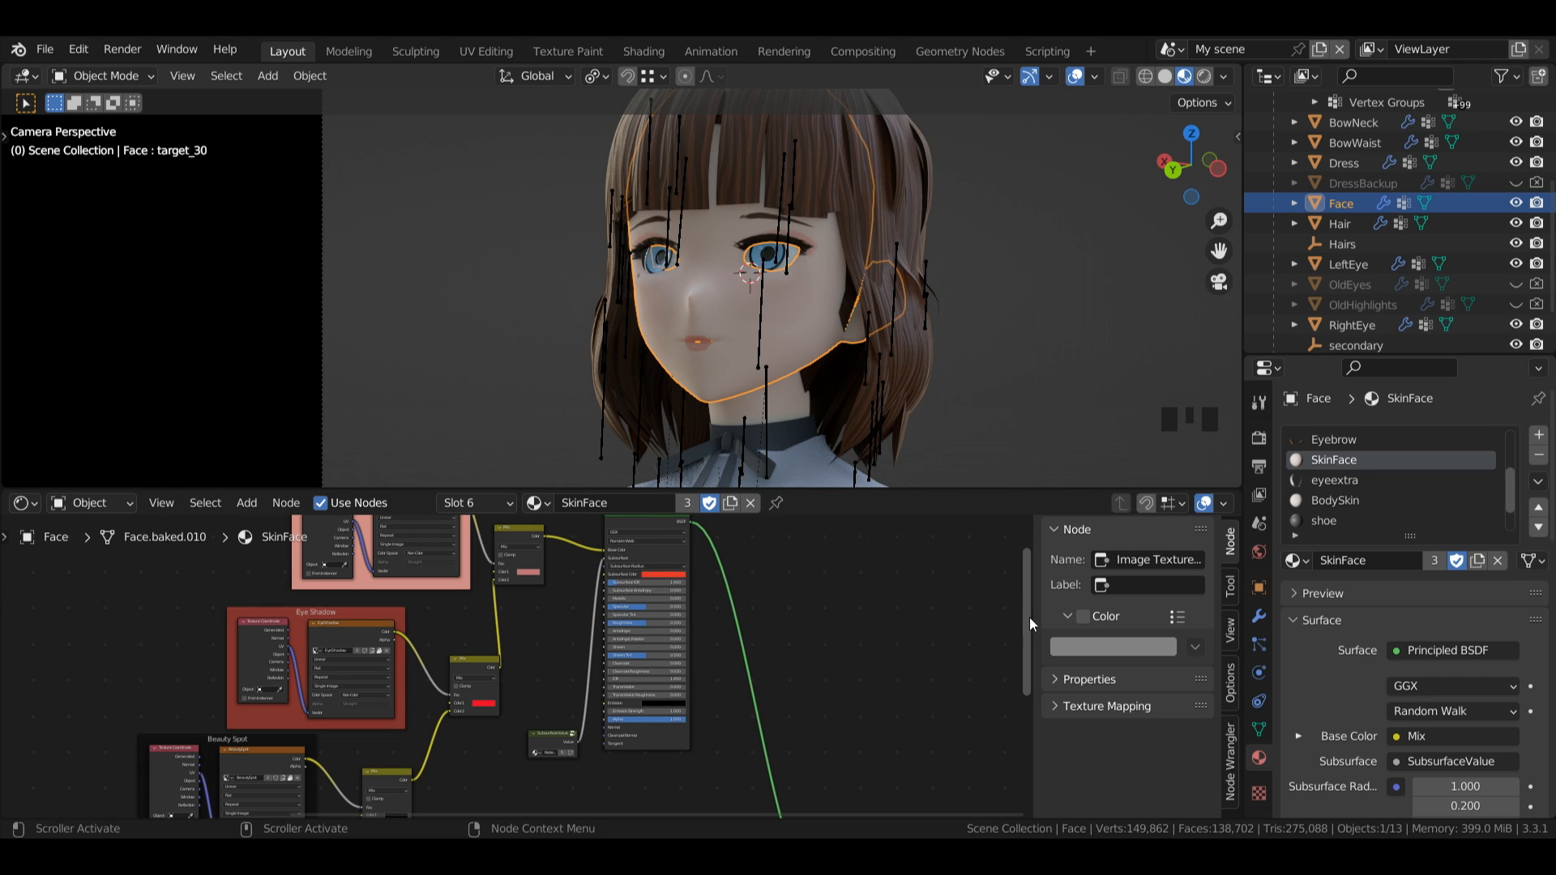
left_click_drag(1029, 622, 1027, 659)
left_click(555, 699)
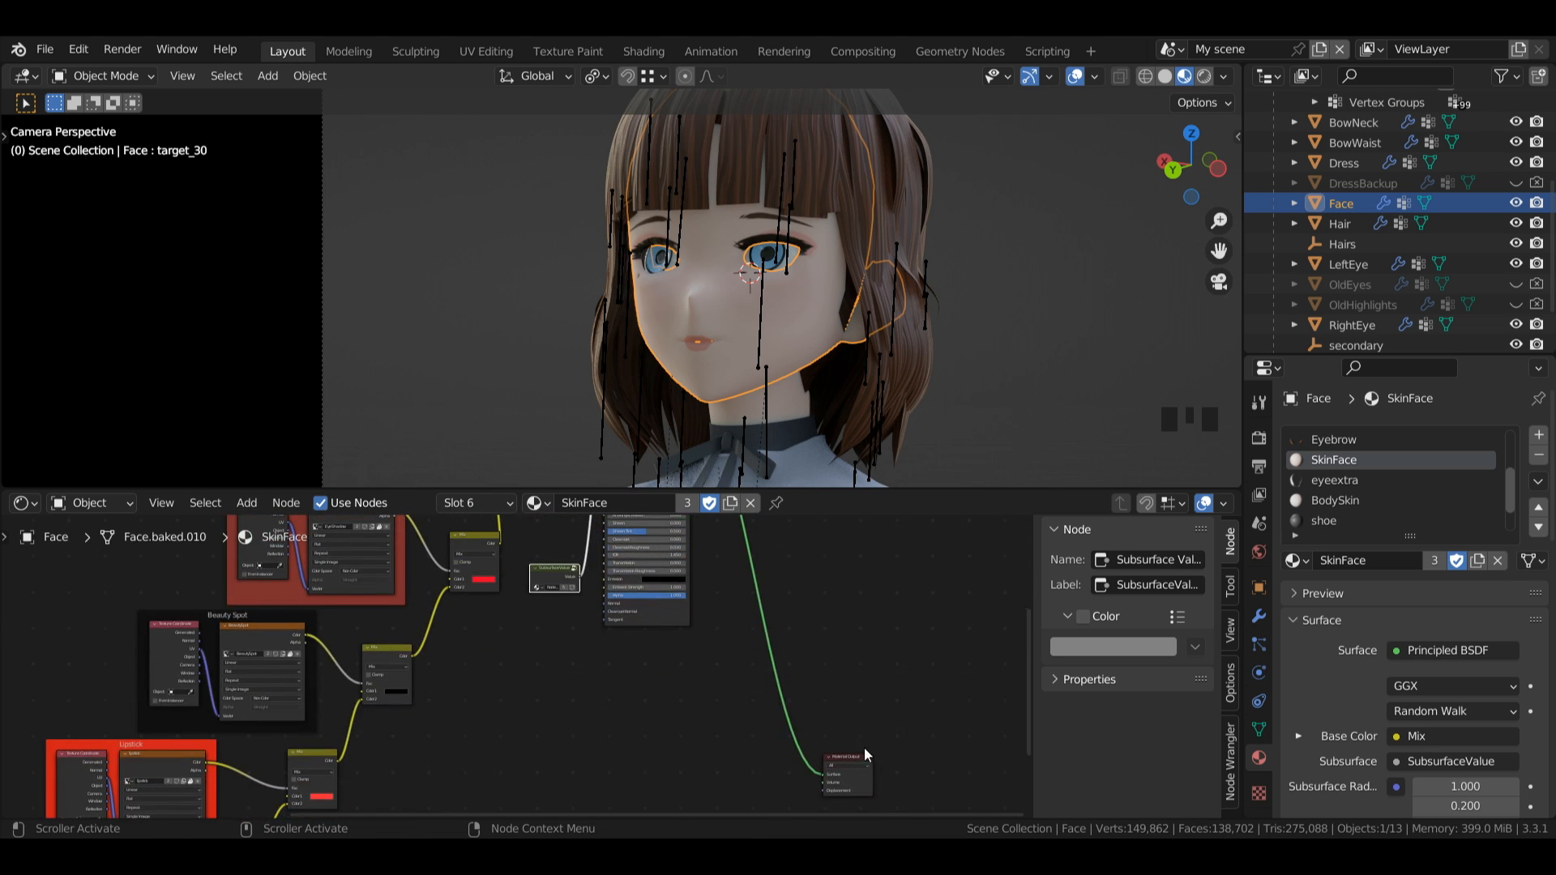
left_click_drag(857, 762, 809, 557)
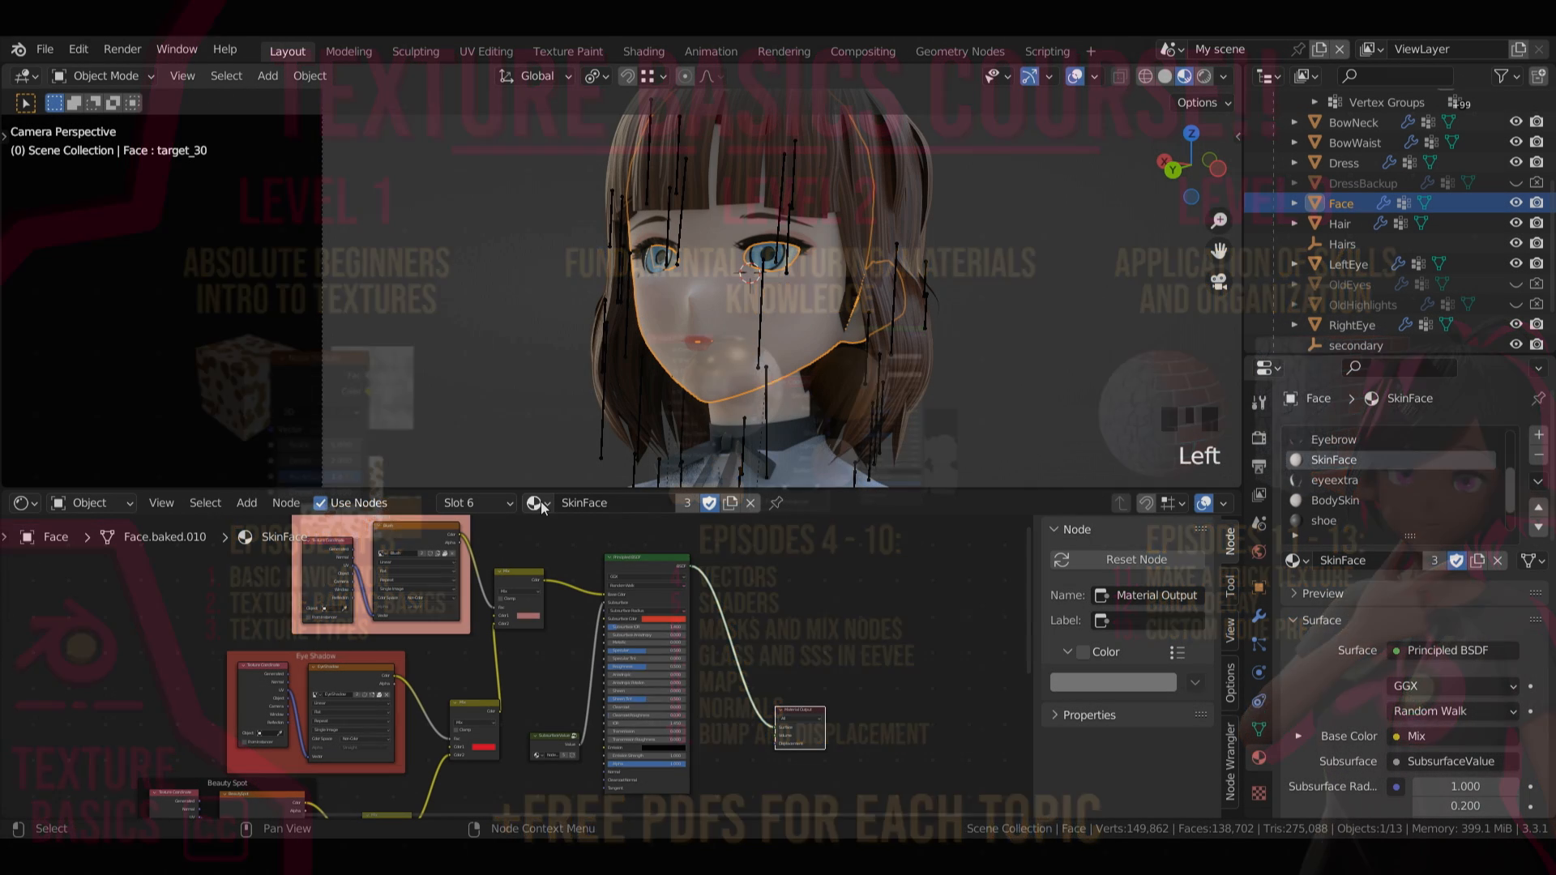
- Switch the face's material slot to SkinFaceFollowAlong and inspect the inside of its RGB Controller node group
left_click(535, 503)
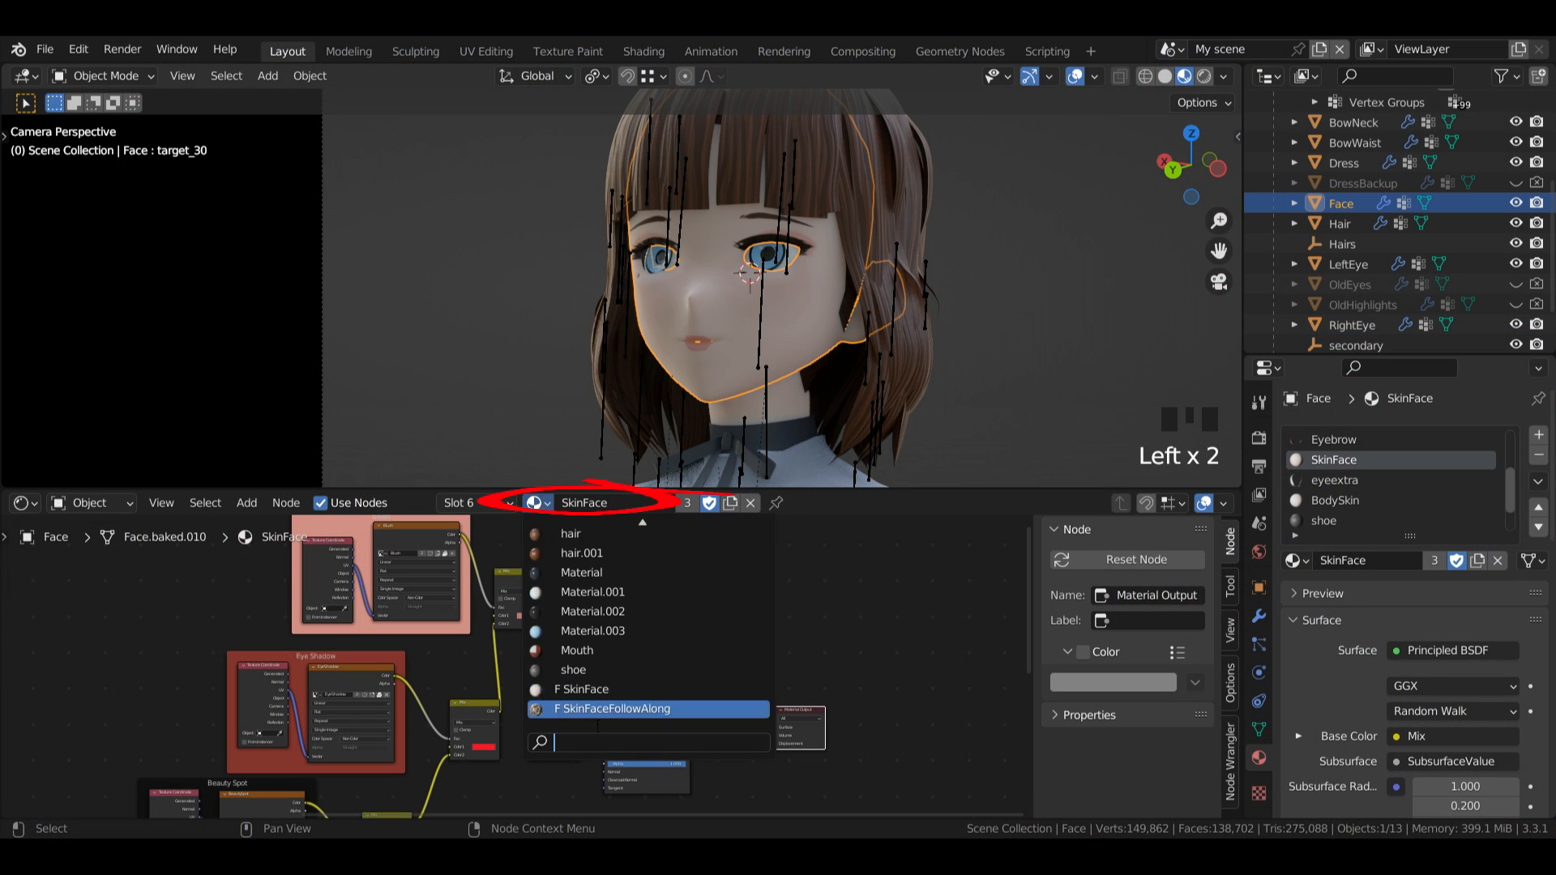
left_click(631, 710)
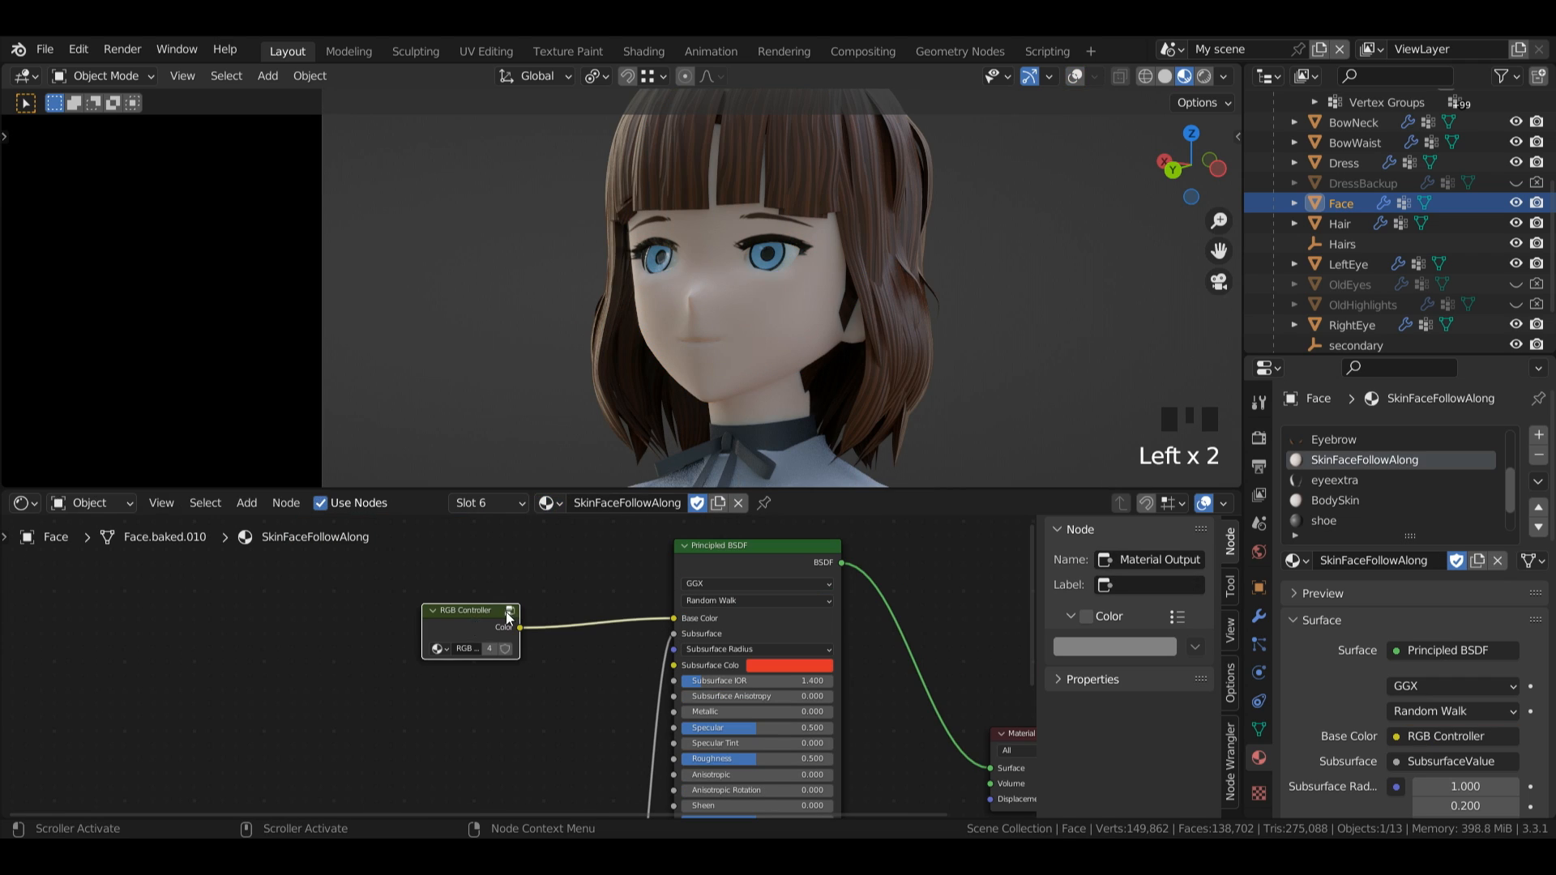
left_click(508, 615)
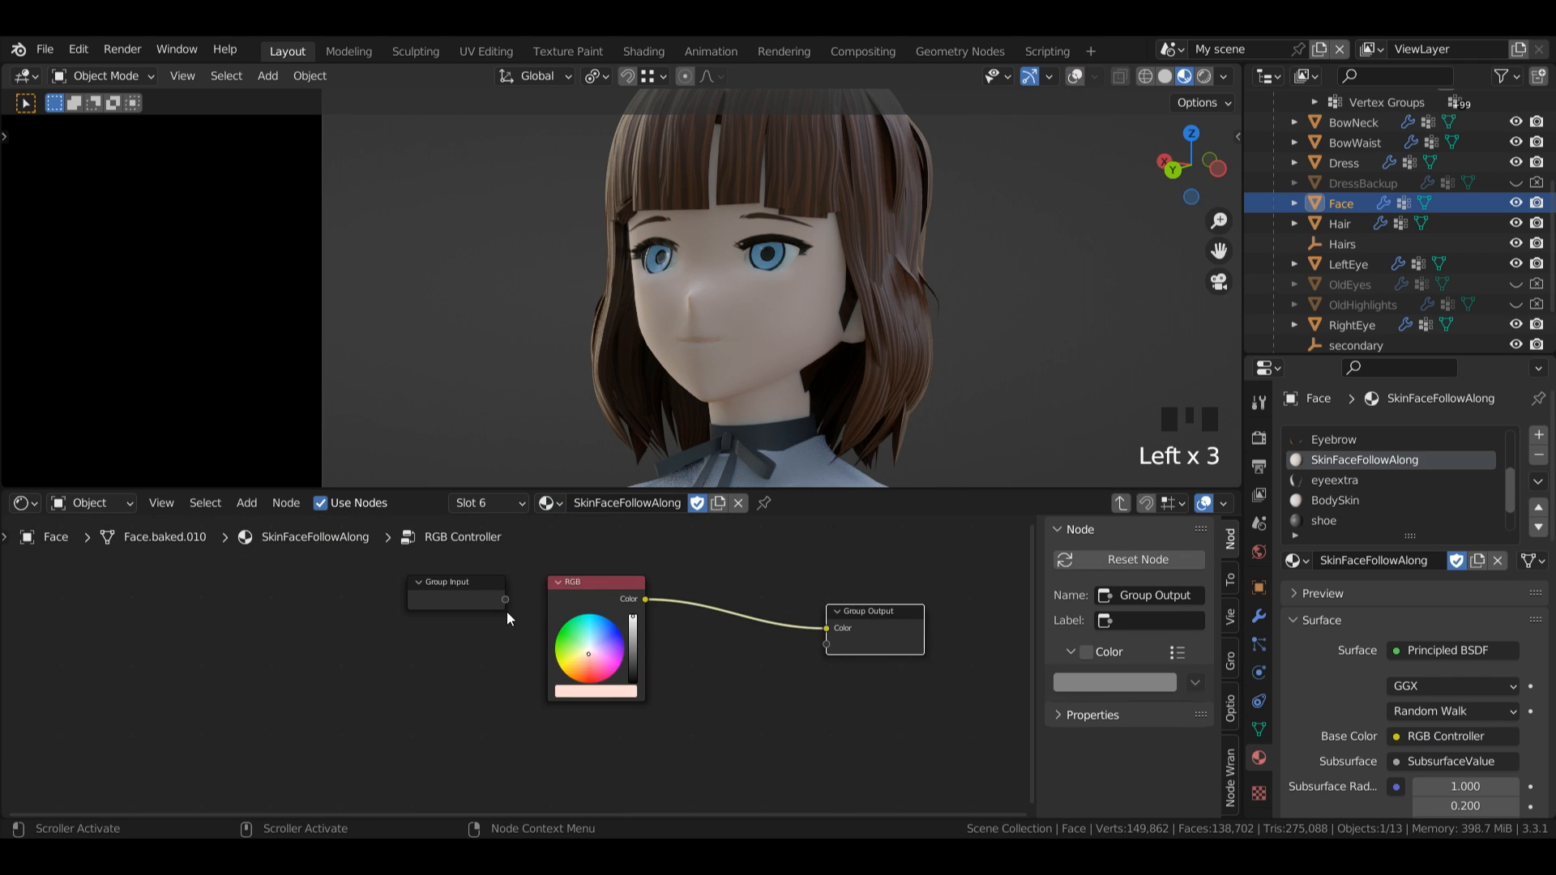
left_click(1121, 503)
- Try disconnecting the RGB Controller and using the Principled BSDF's own base color, and undo it
left_click_drag(673, 619, 525, 636)
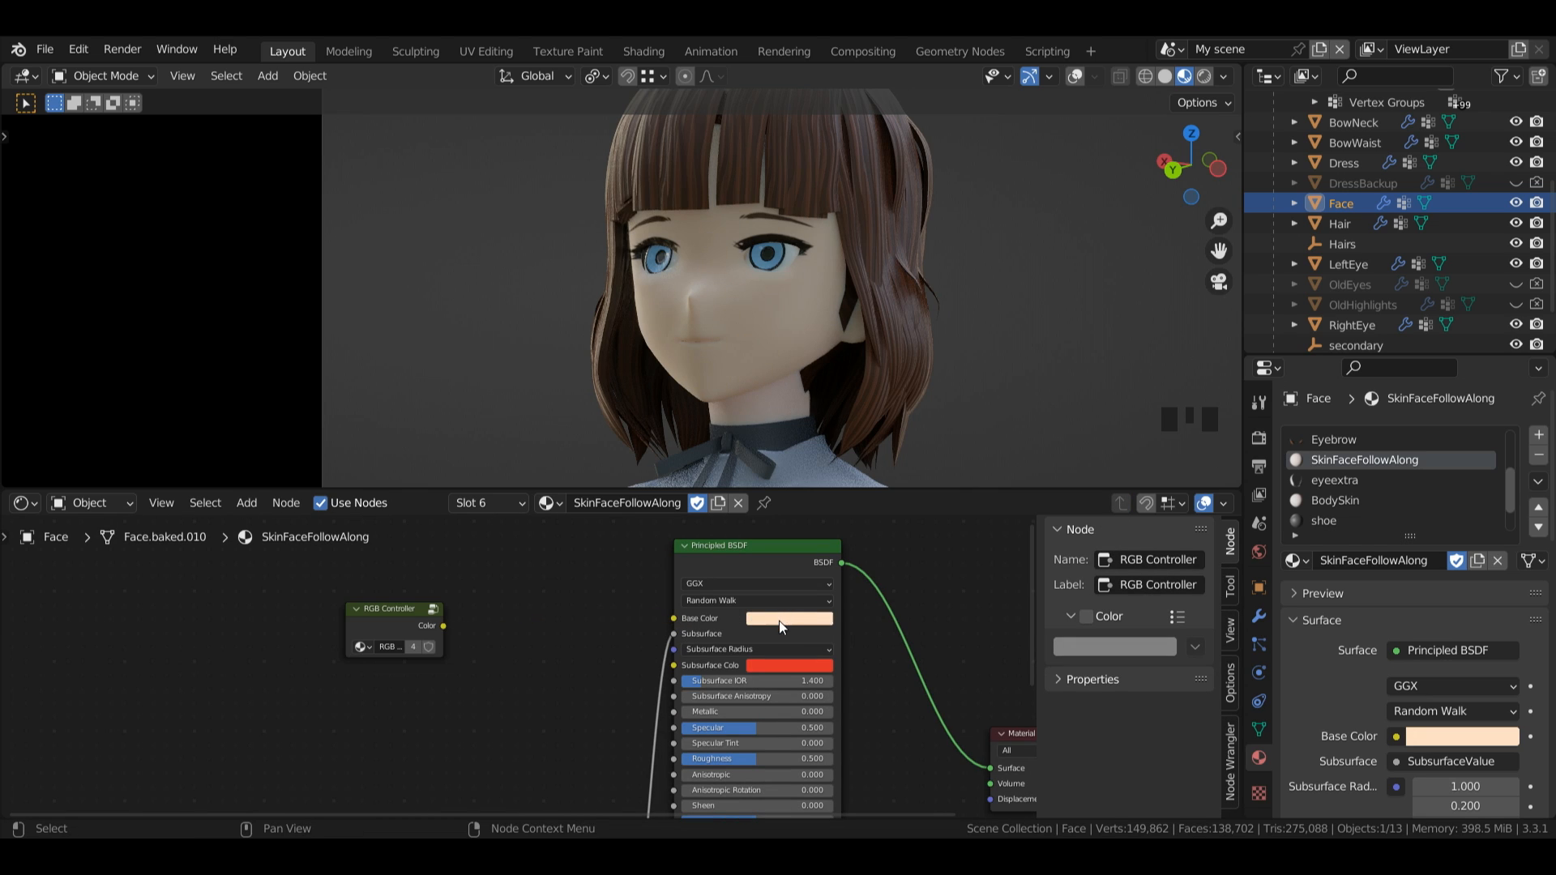
left_click(782, 619)
key("ctrl+z")
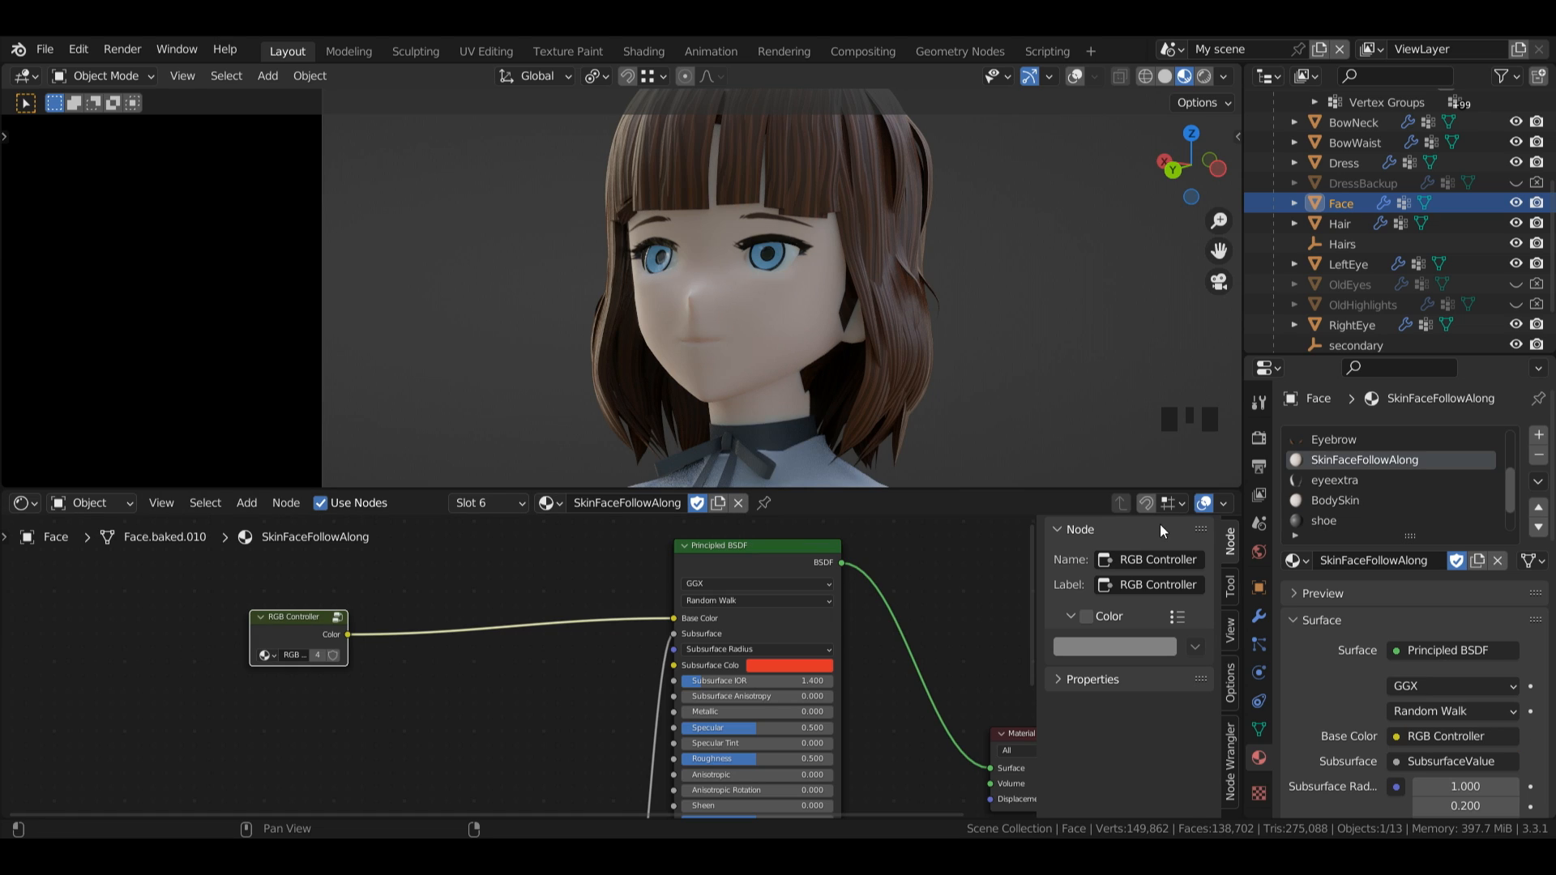
- Add Blush.png as an image texture node and display the image in an Image Editor split off from the 3D viewport
left_click_drag(984, 382, 411, 662)
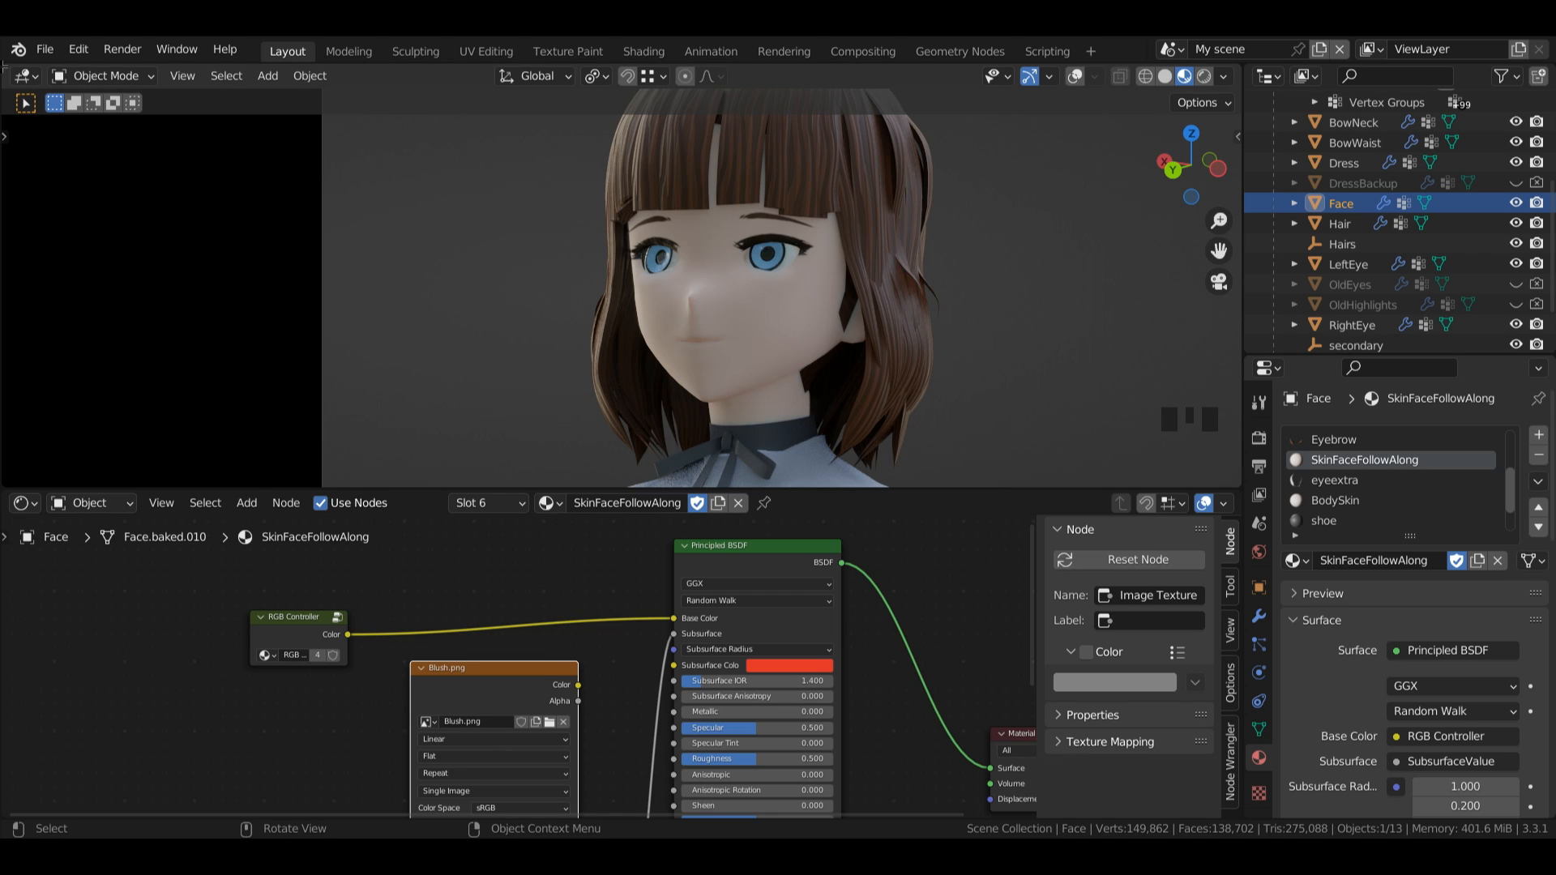
left_click_drag(4, 68, 393, 74)
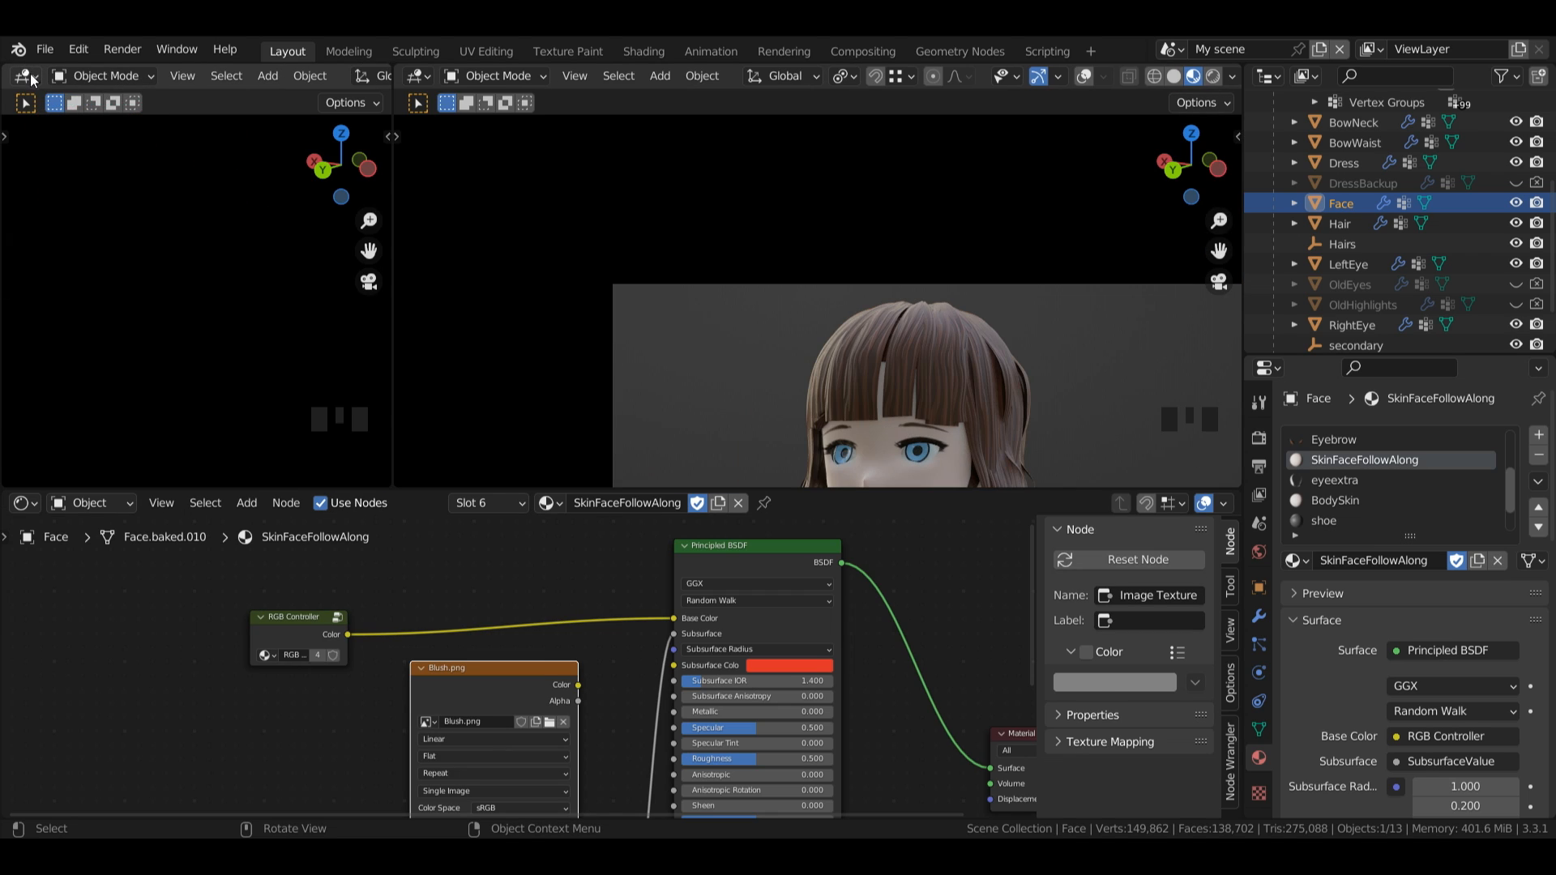
left_click(28, 77)
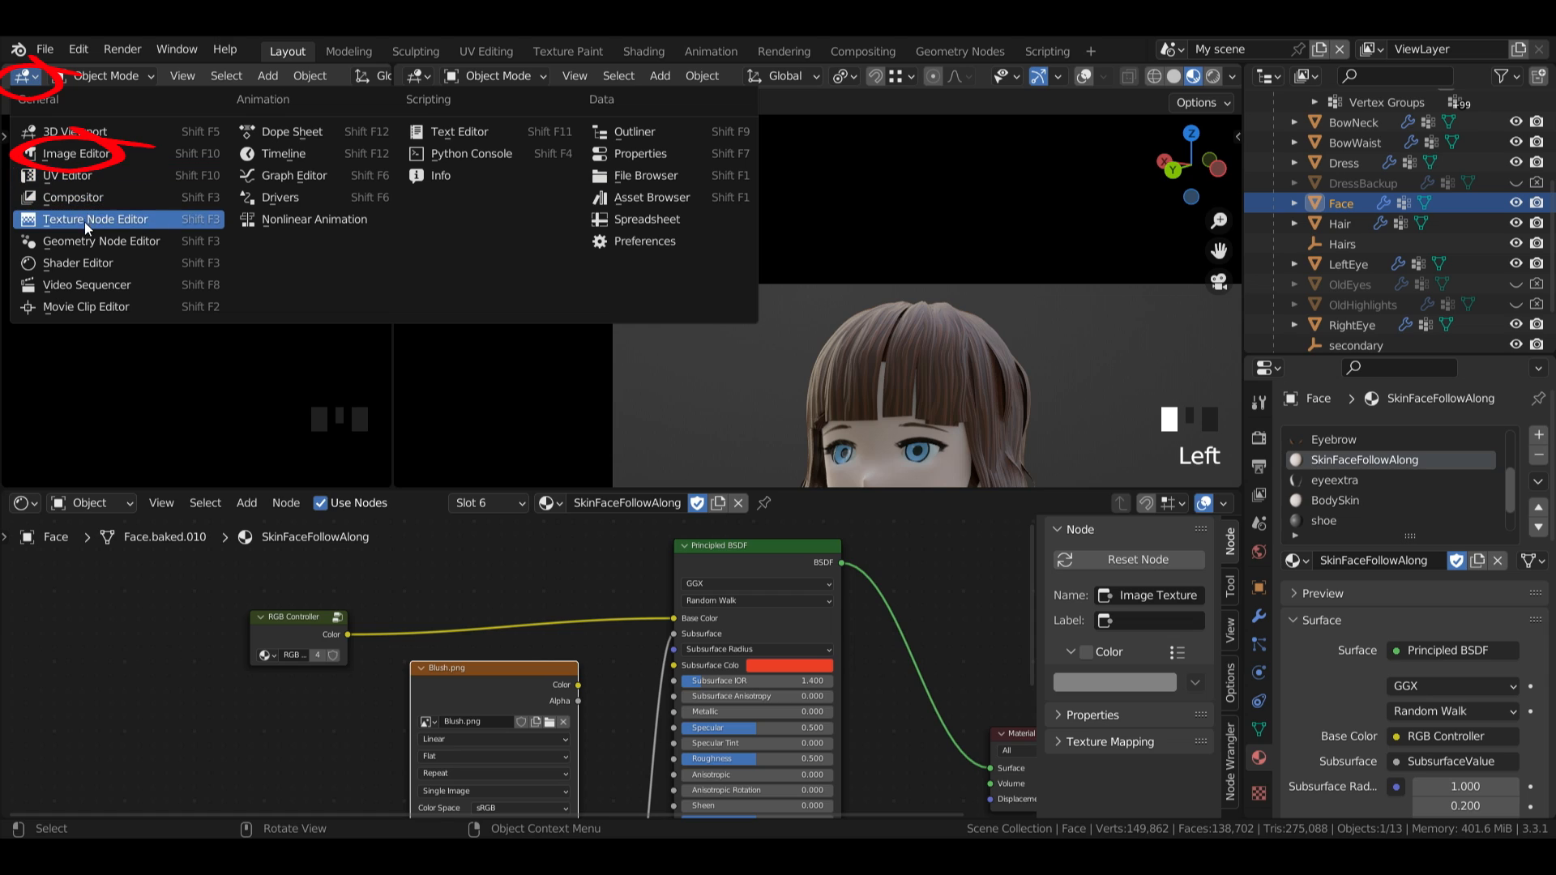
left_click(81, 153)
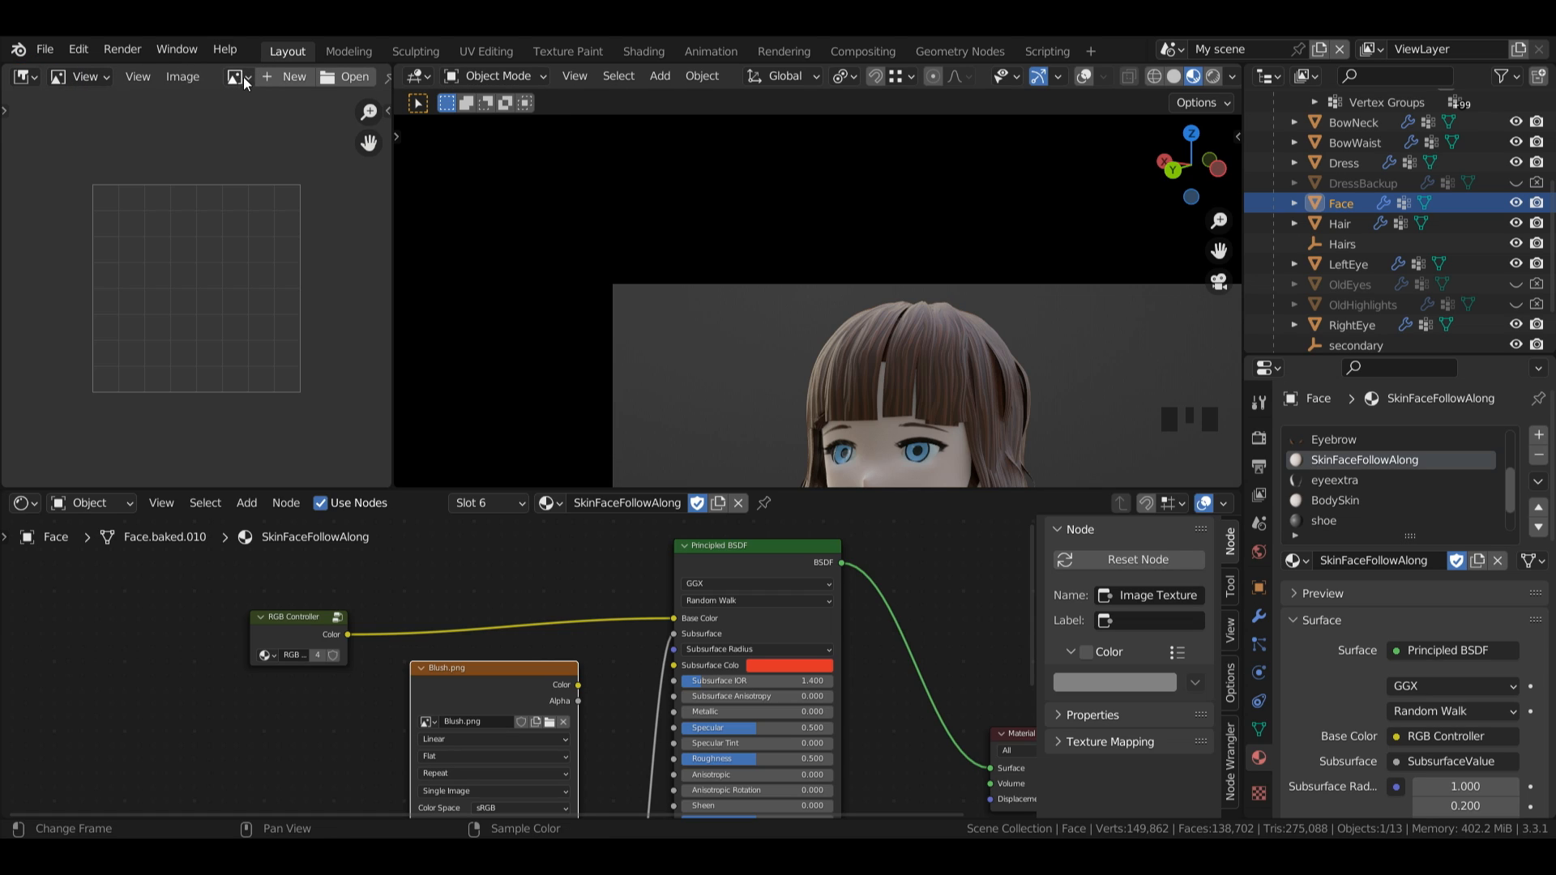
left_click(237, 77)
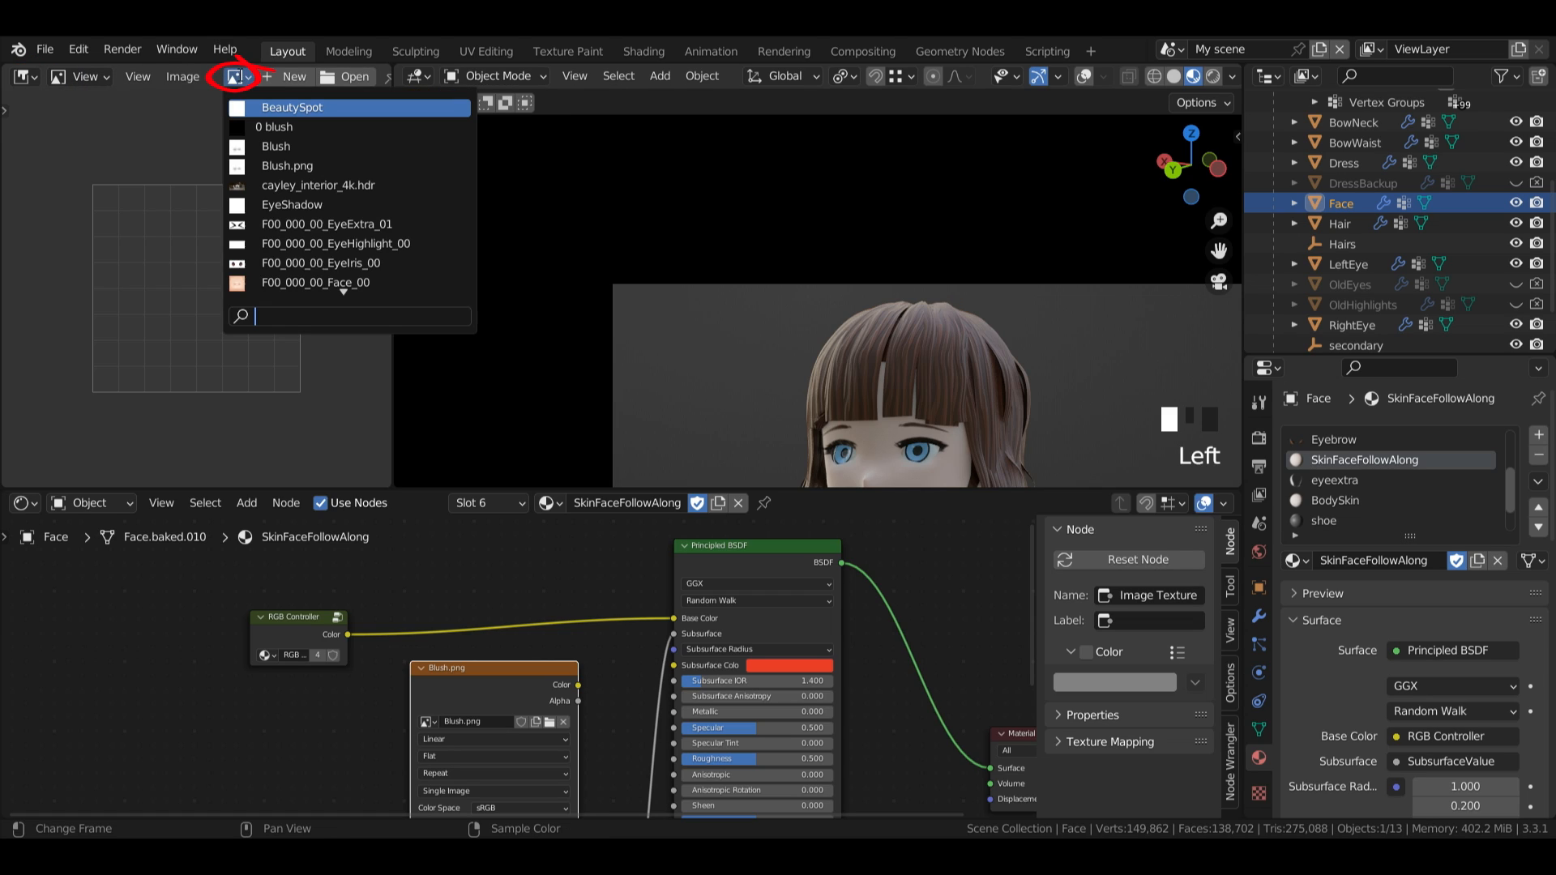
left_click(288, 165)
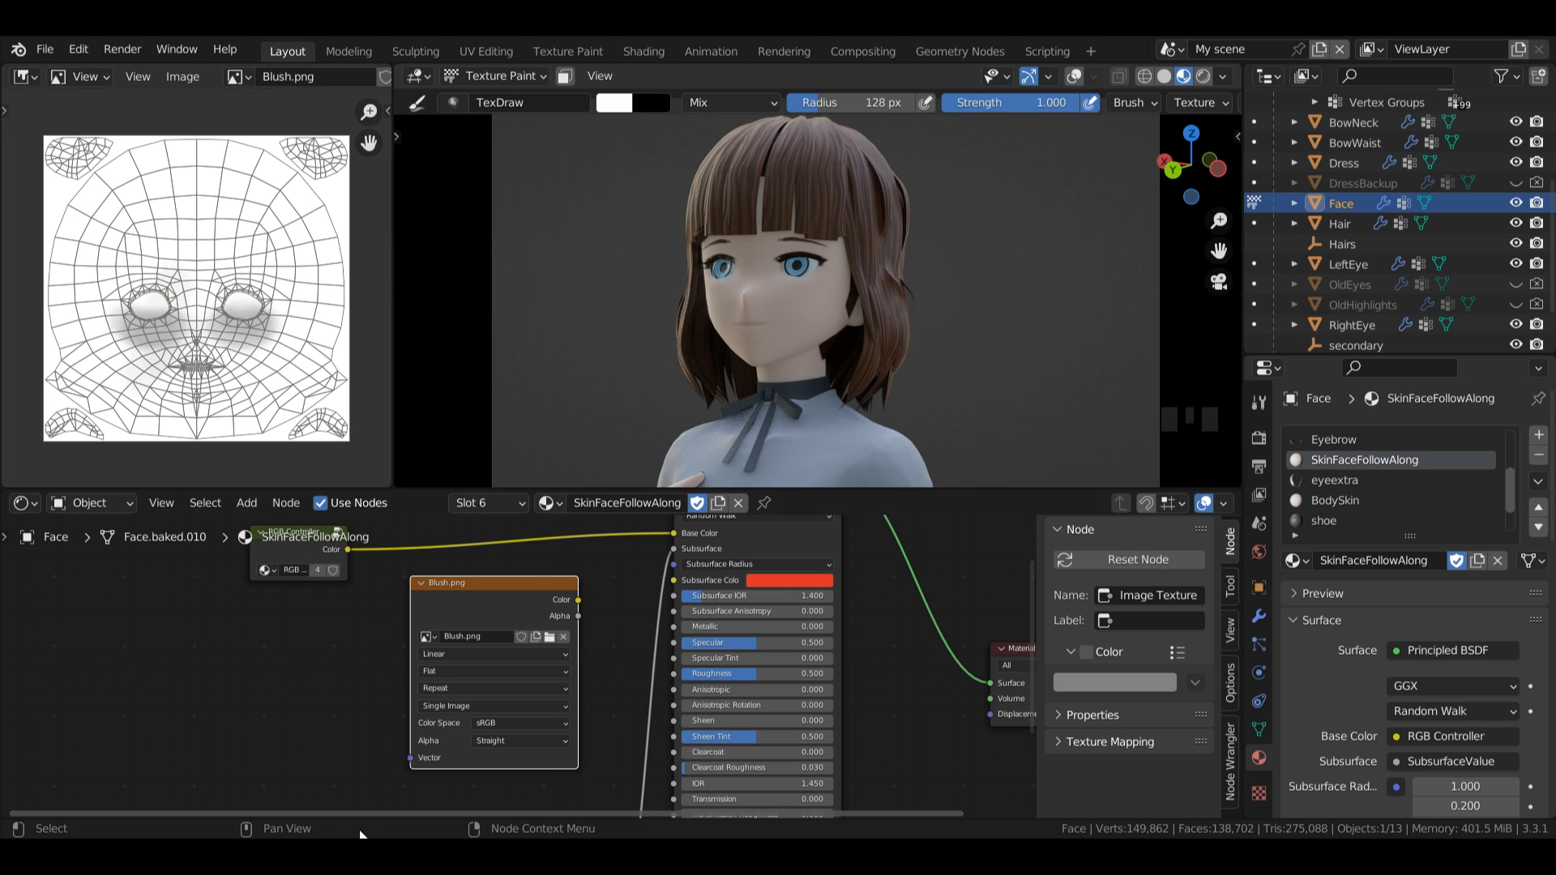
- Add a Texture Coordinate node, connect its UV output to the Blush.png Vector input, and set the image's color space to Non-Color
left_click(340, 690)
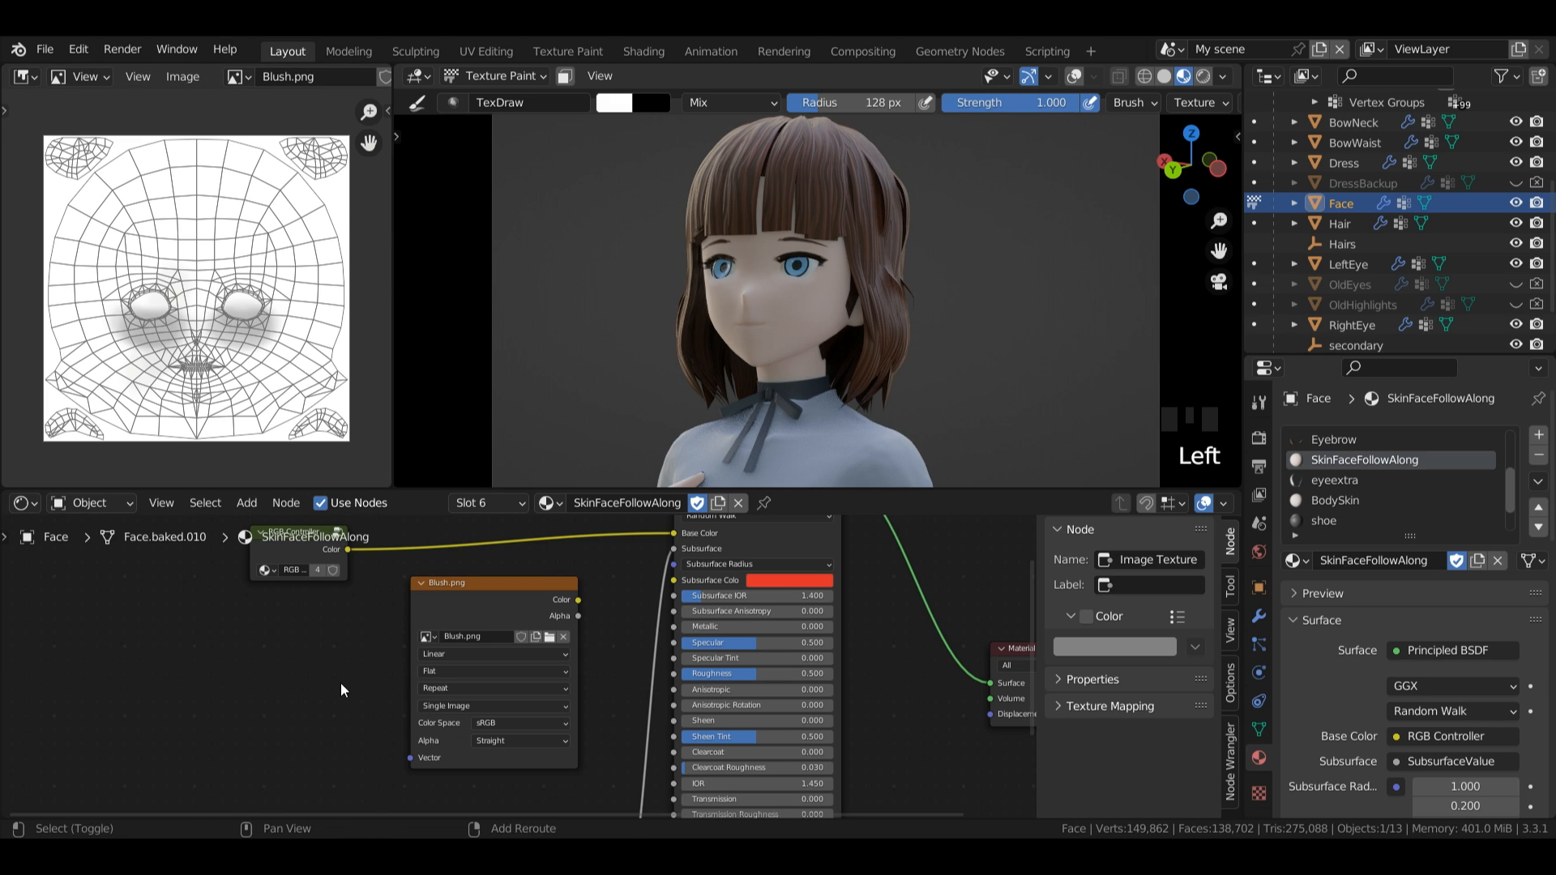
key("shift+a")
mouse_move(322, 625)
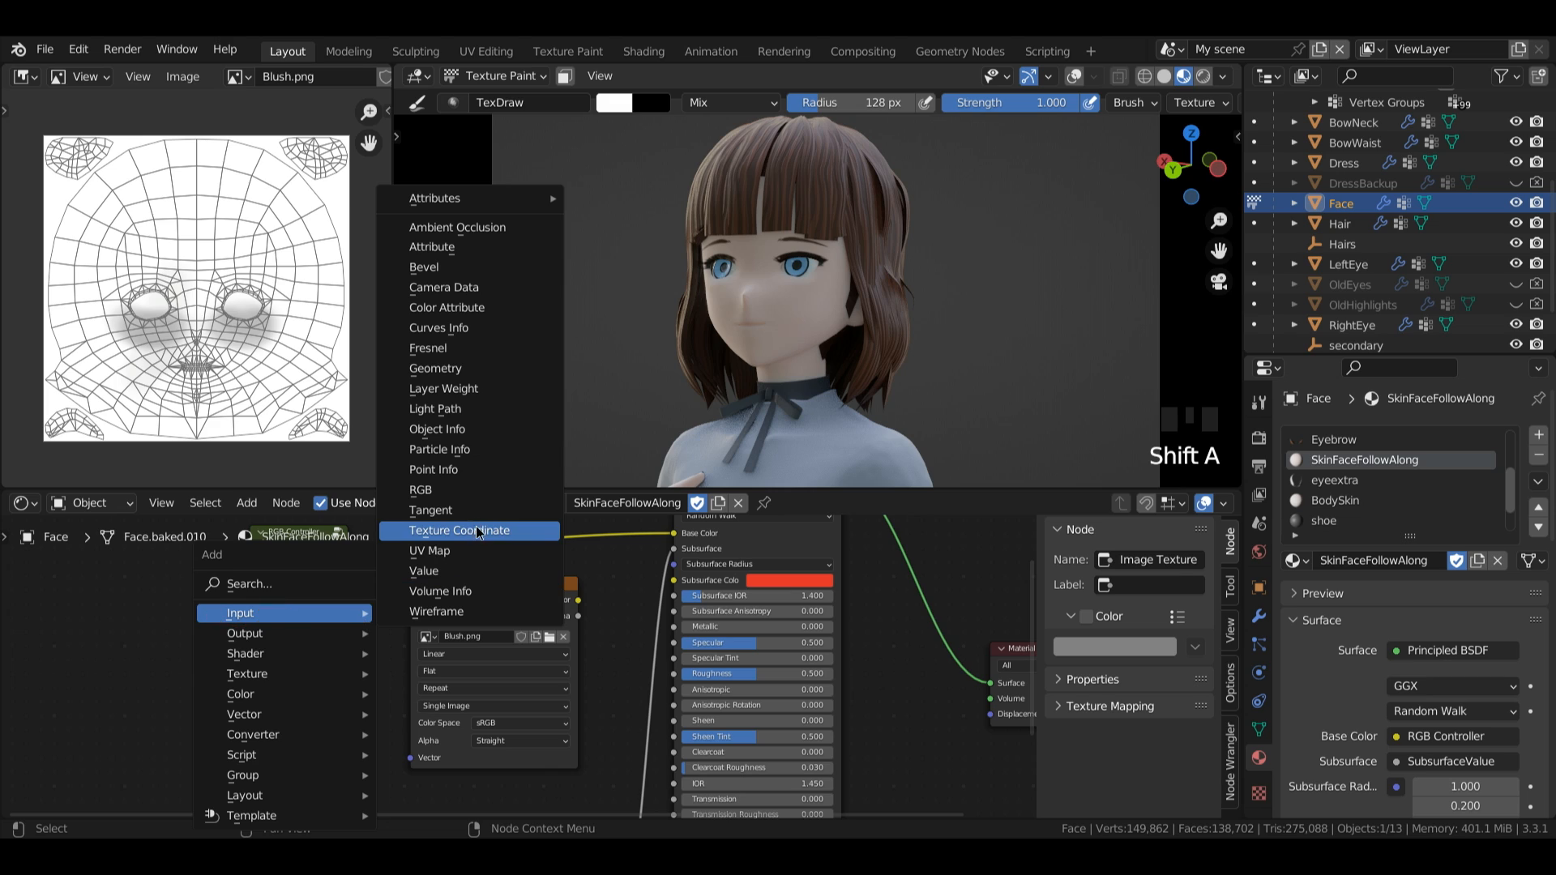
left_click(454, 530)
left_click(319, 694)
left_click_drag(319, 694, 412, 759)
left_click(510, 723)
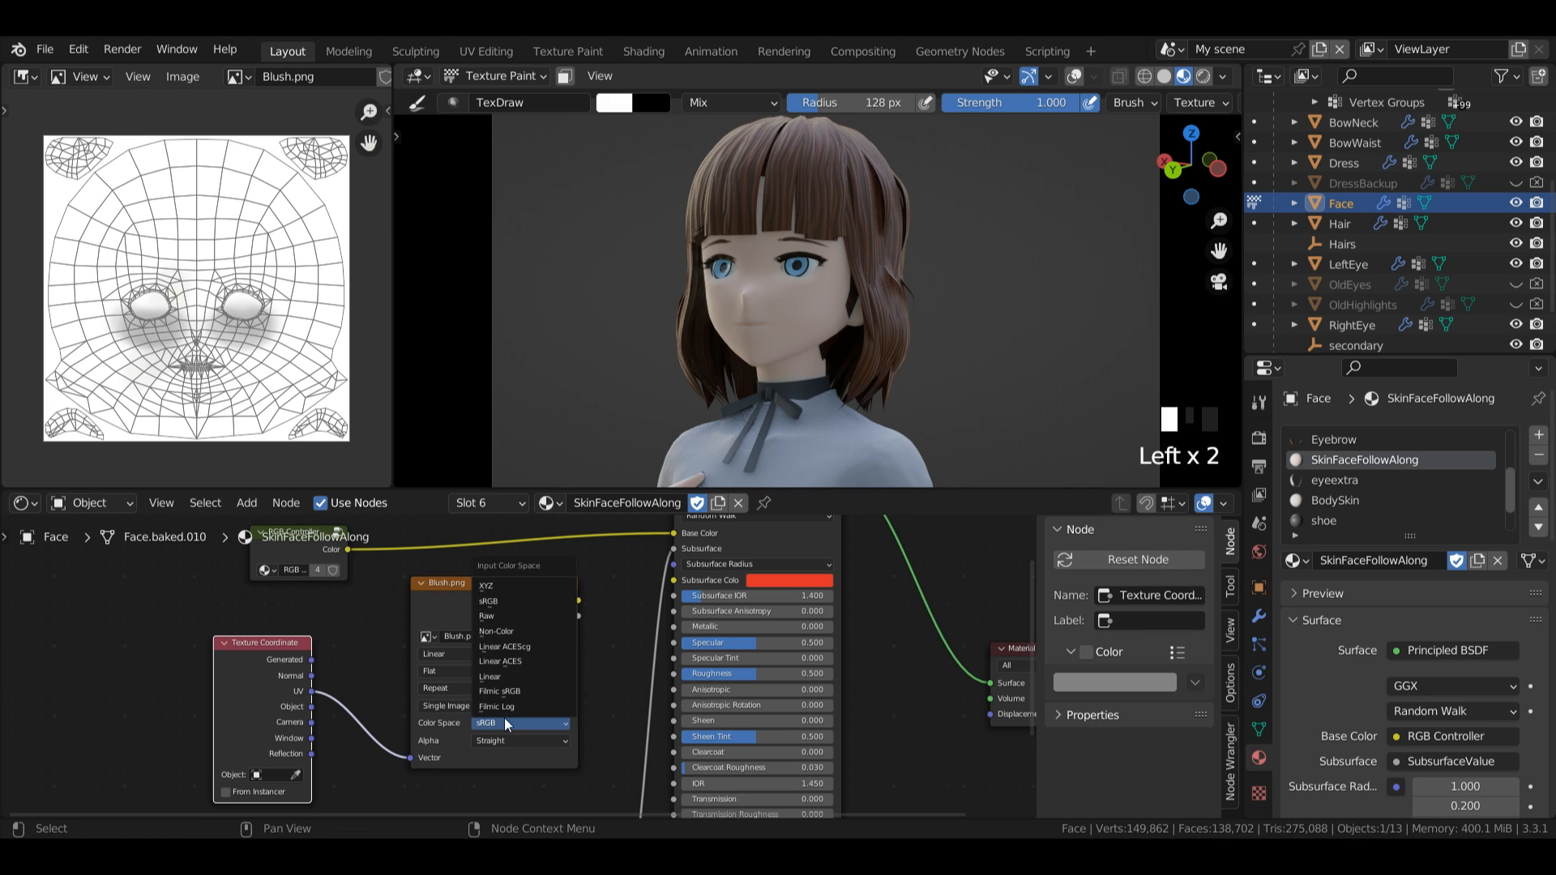
left_click(516, 632)
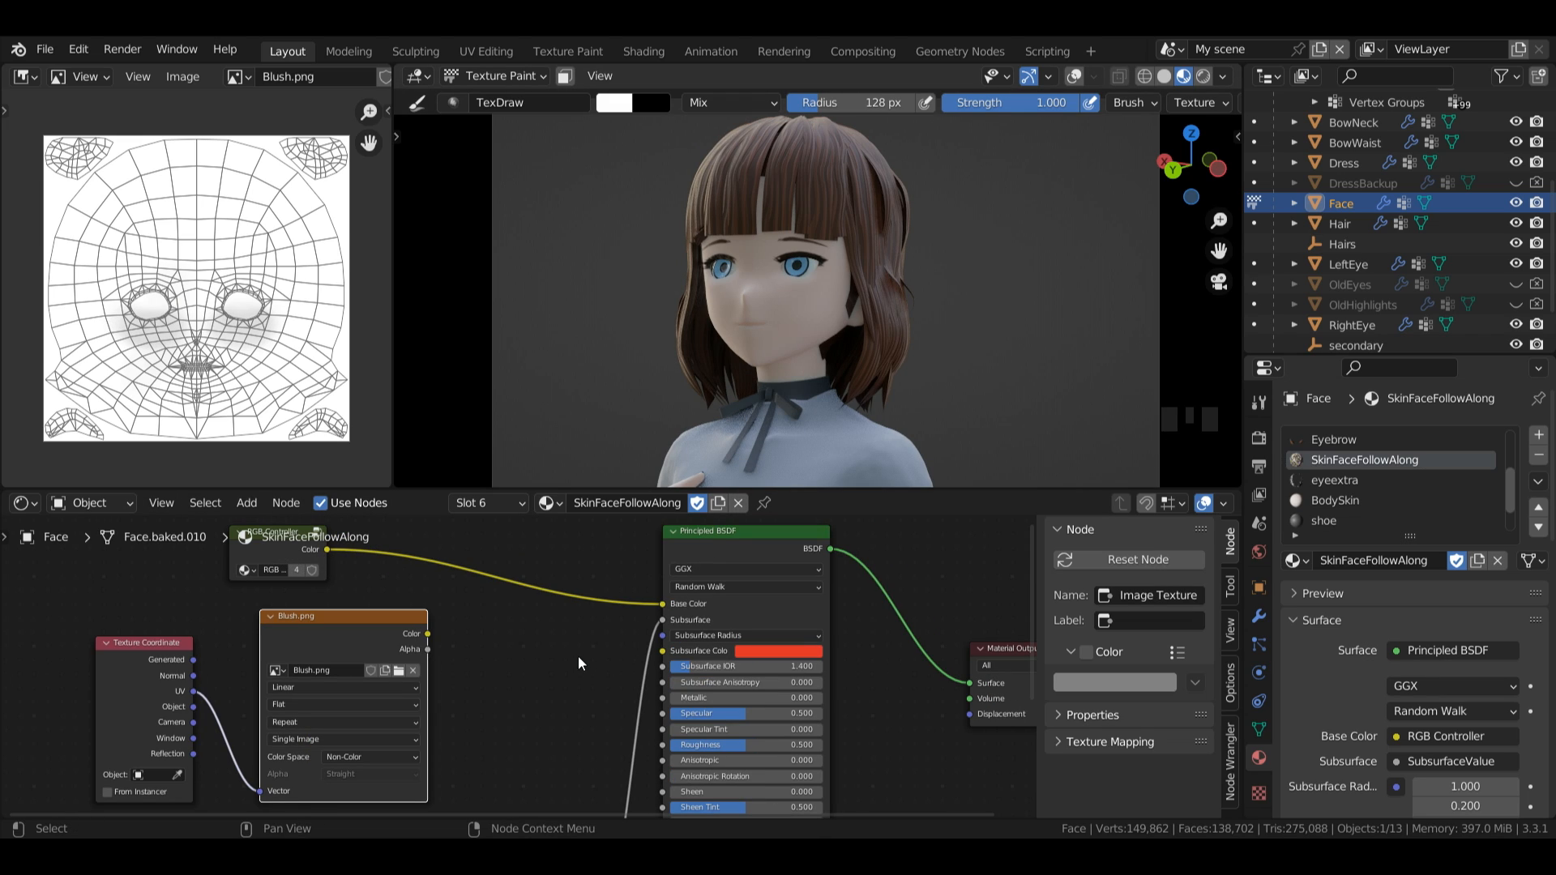
- Insert a MixRGB node between the RGB Controller and Base Color, and connect the Blush.png Color output to its Fac
key("shift+a")
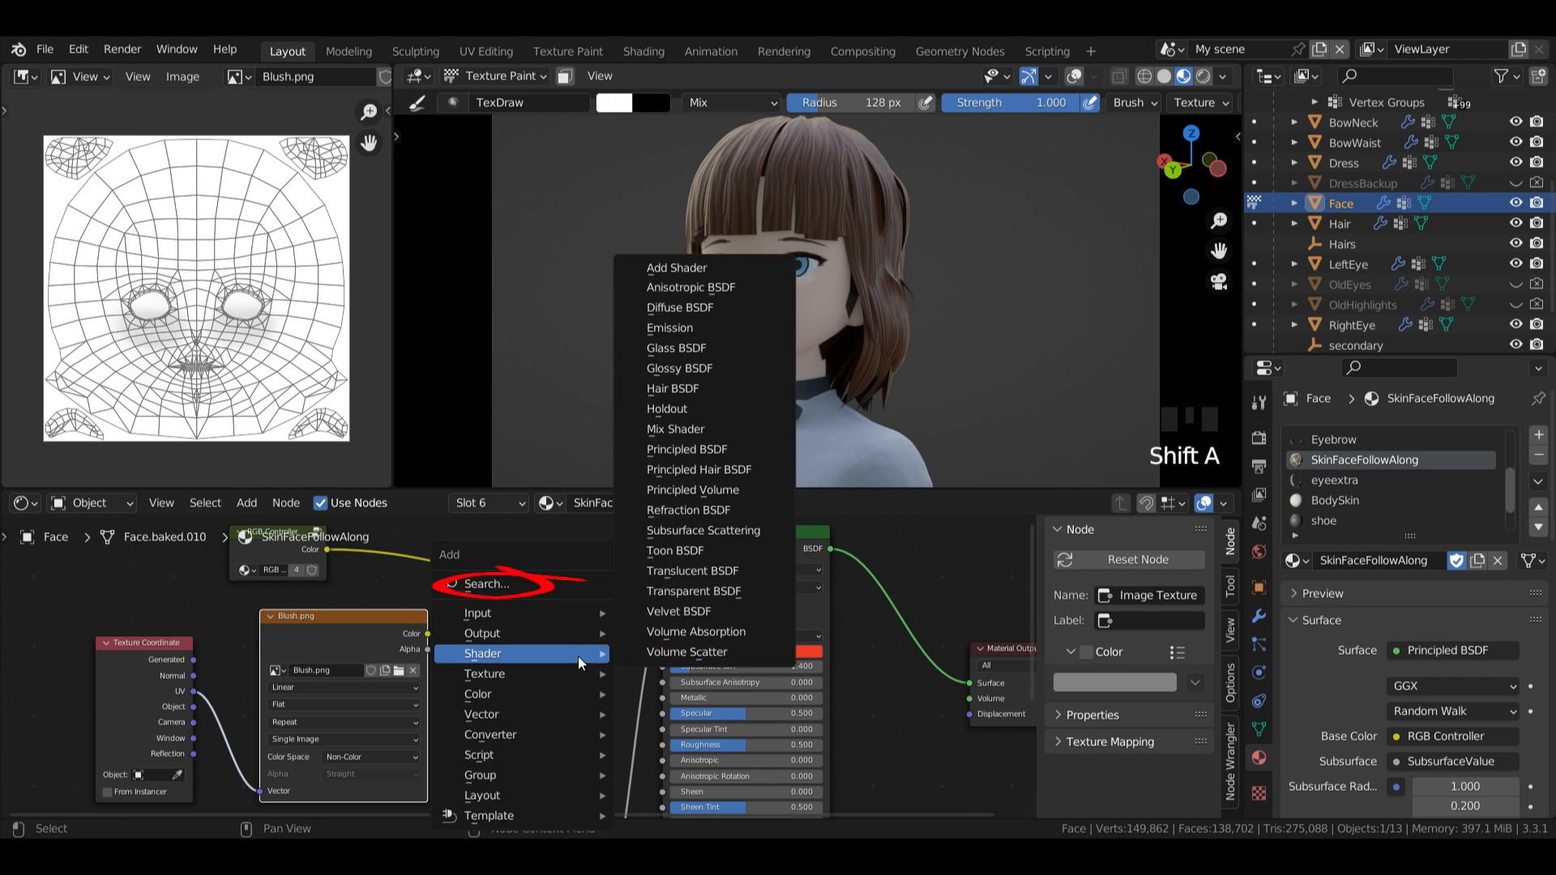
left_click(486, 581)
type("mix")
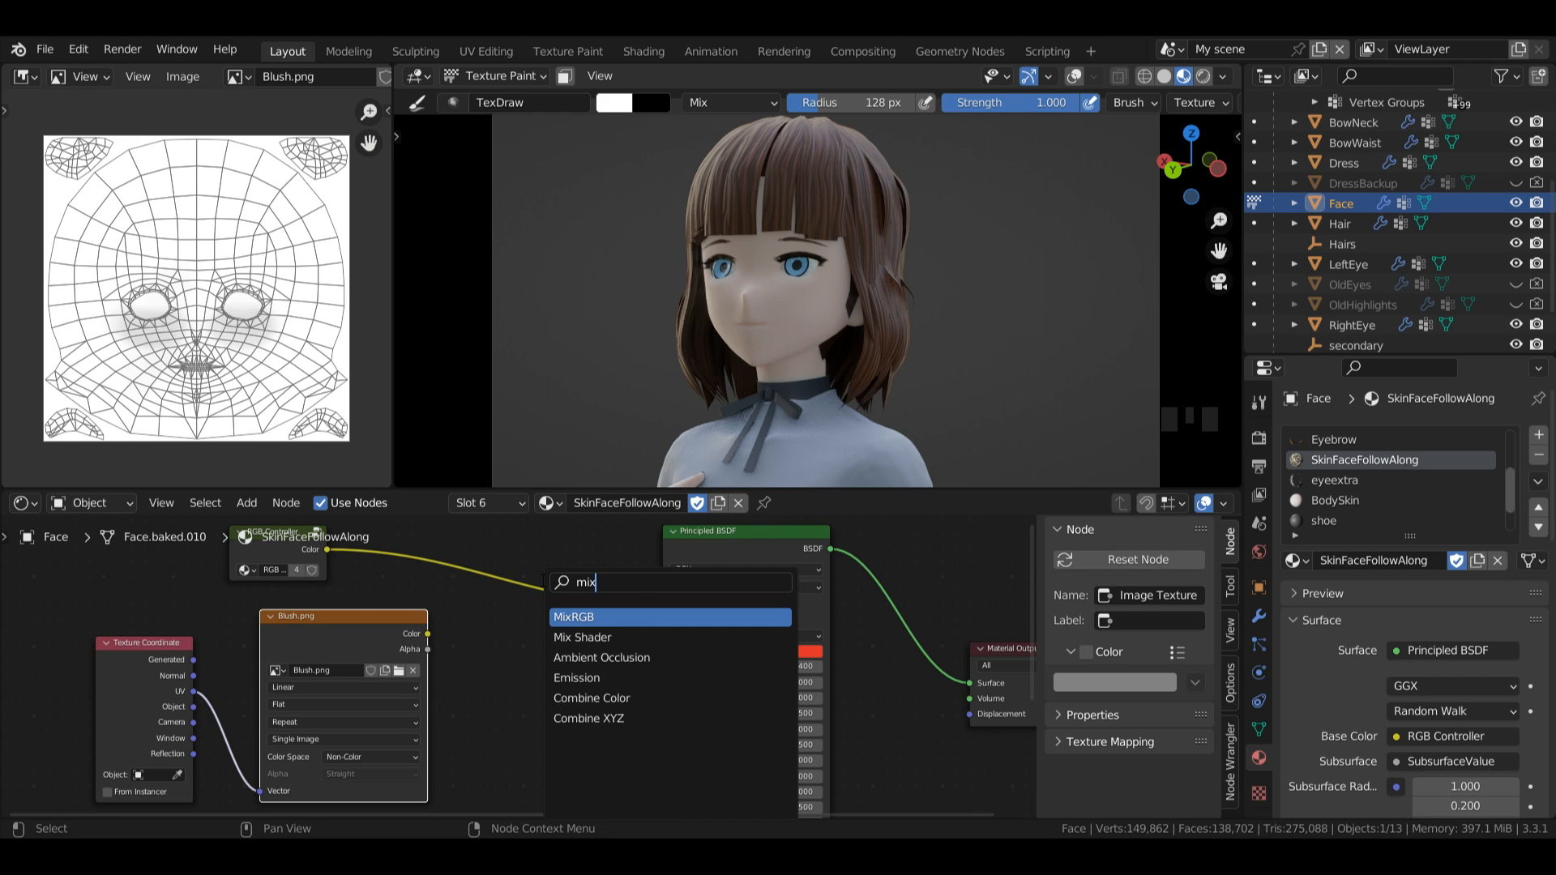
key("Return")
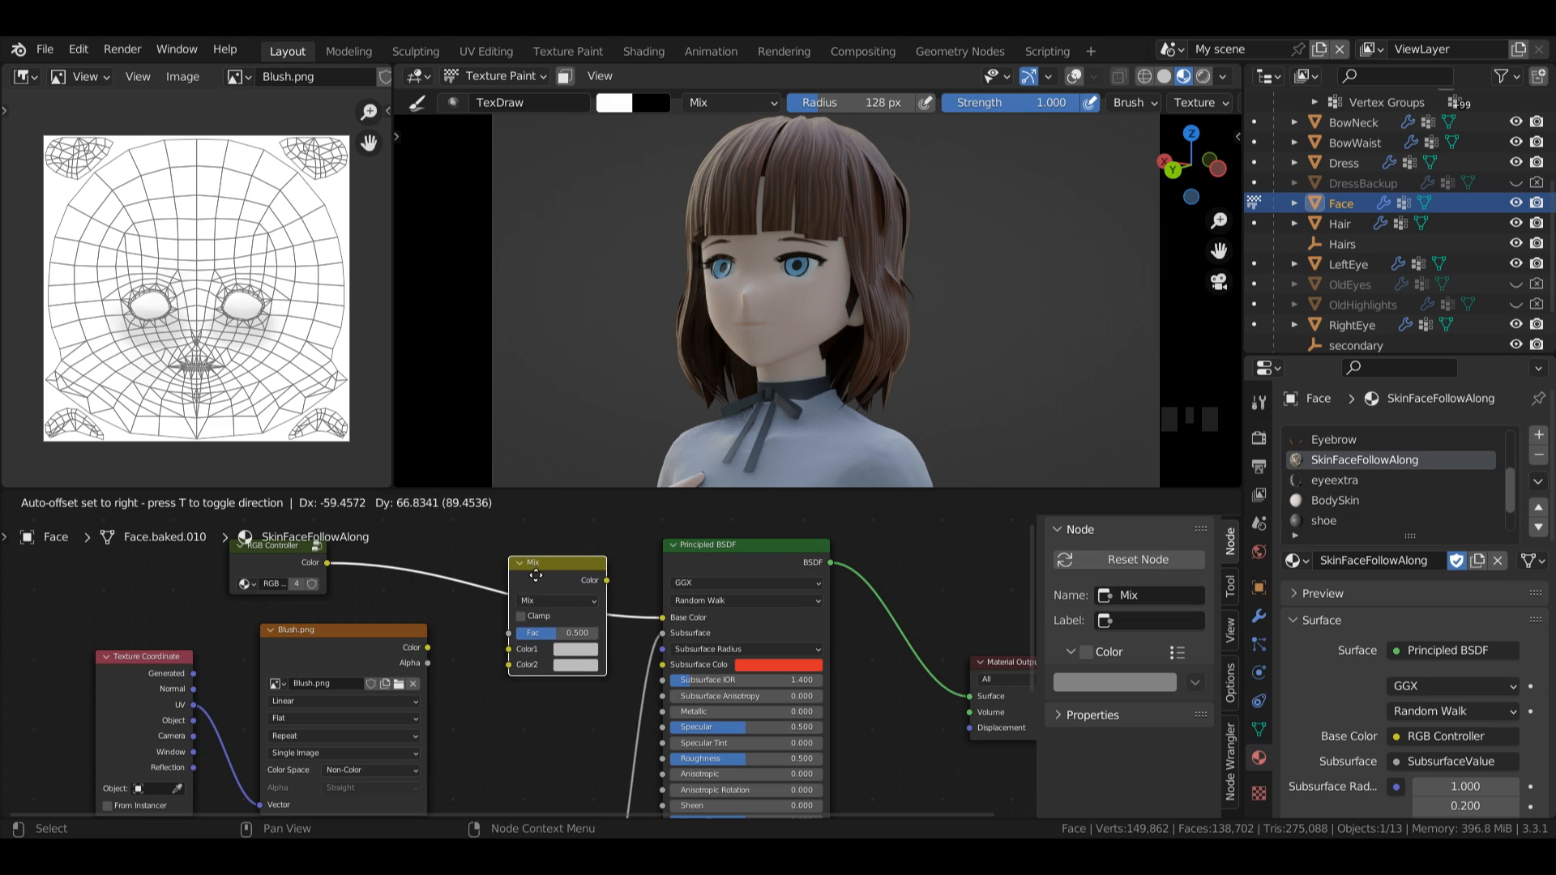
left_click(573, 589)
left_click_drag(427, 648, 509, 648)
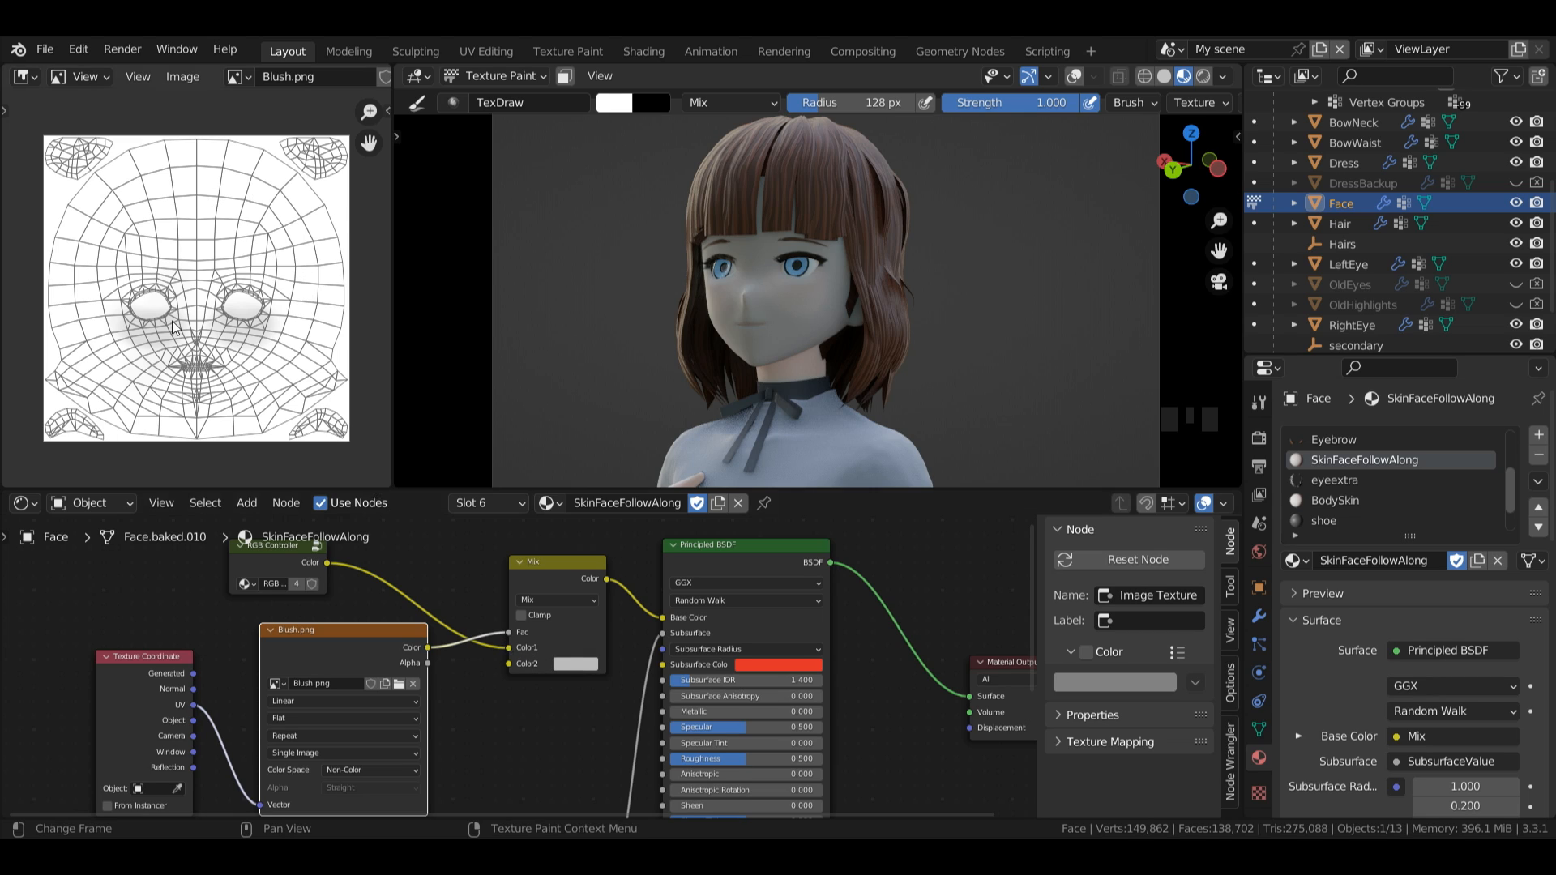
- Reroute the RGB Controller's color to the Mix node's Color2 input and set Color1 to red for the blush
left_click_drag(511, 647, 509, 663)
left_click(575, 648)
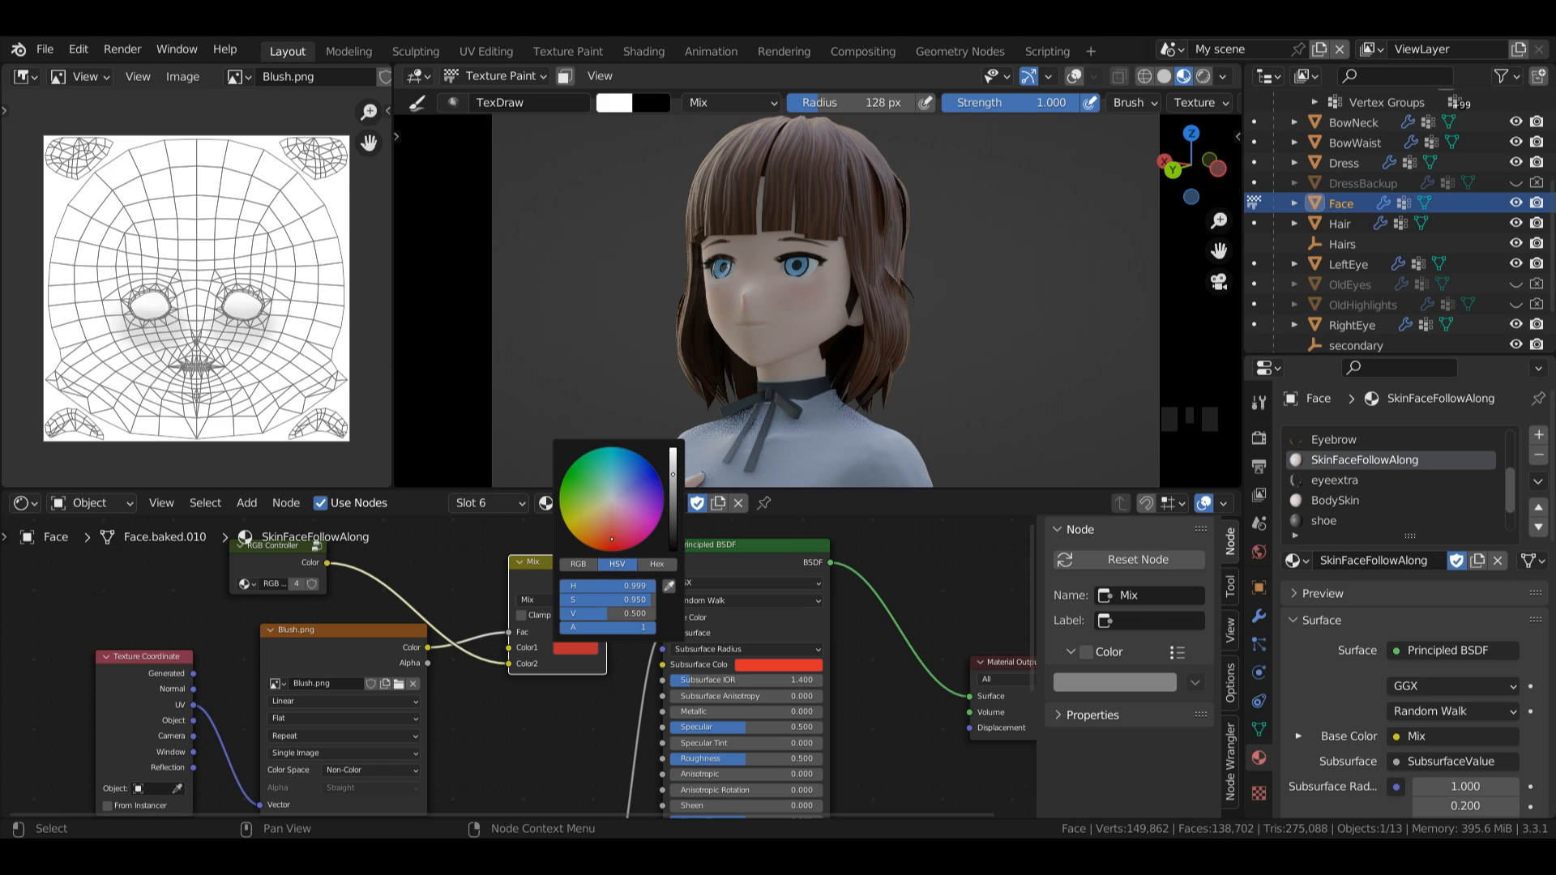
left_click_drag(287, 561, 338, 574)
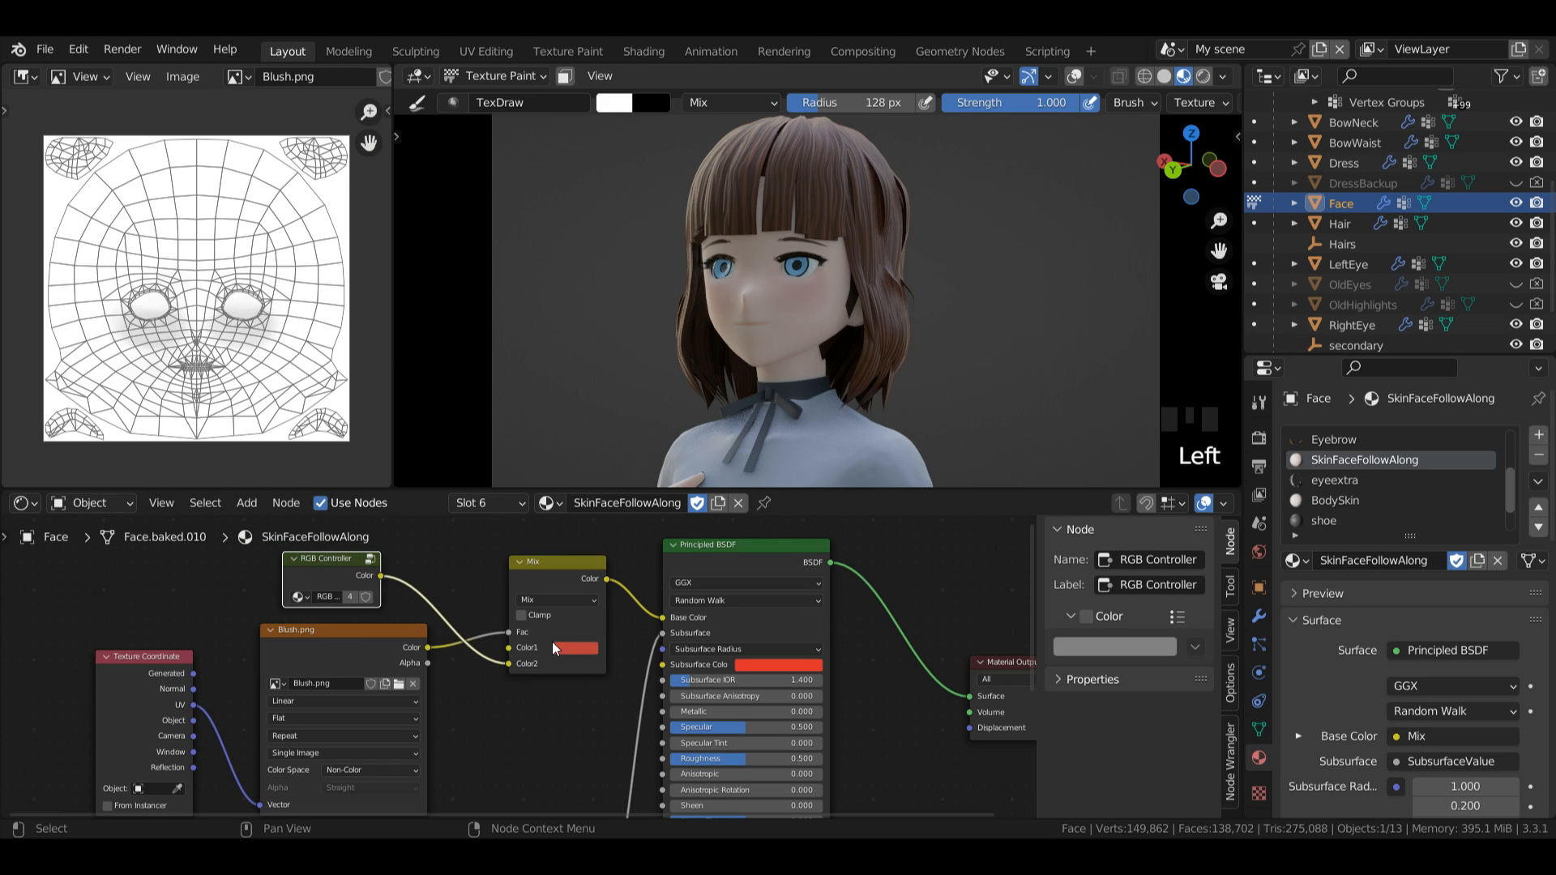
left_click(519, 666)
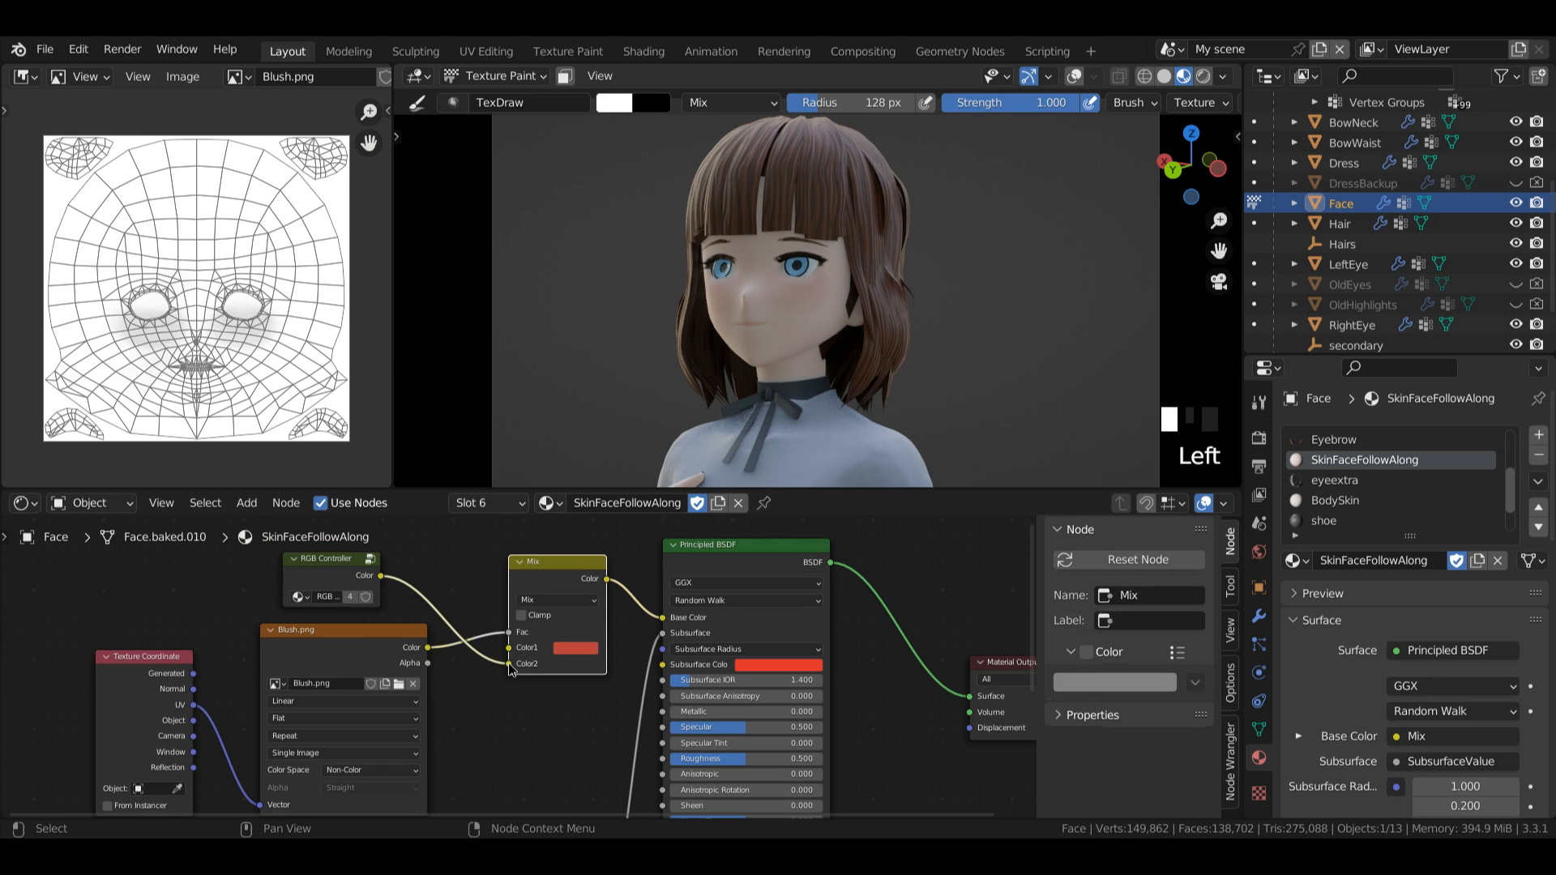
- Move the RGB Controller below the blush texture and bring the Mix node closer to tidy the blush node setup
scroll(468, 620, "down", 2)
left_click_drag(467, 620, 509, 759)
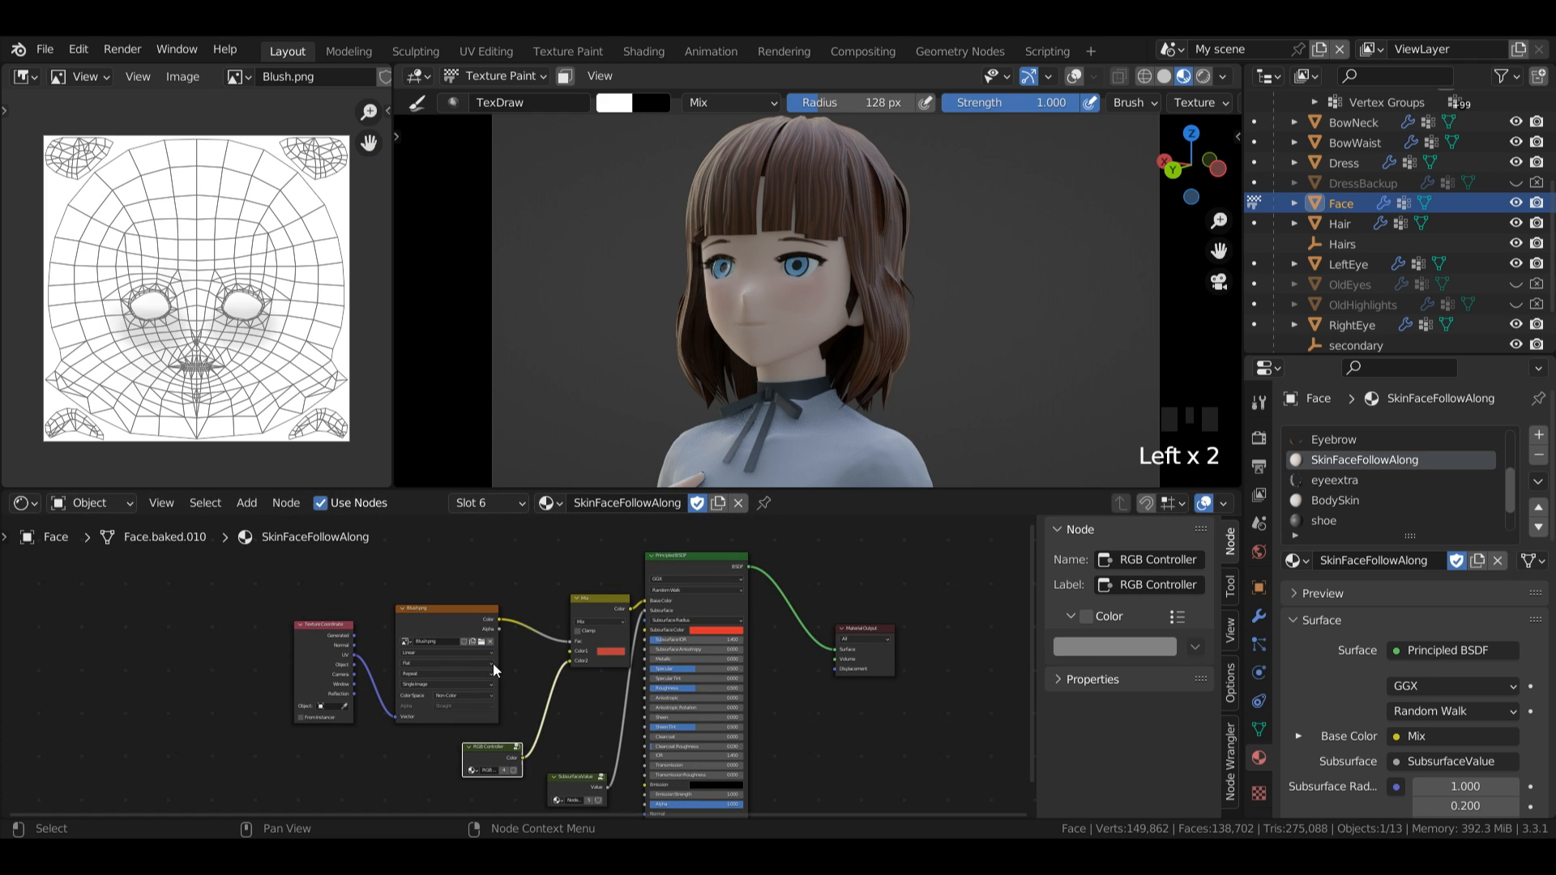
left_click_drag(604, 613, 554, 628)
left_click_drag(498, 758, 460, 752)
- Group the Texture Coordinate, Blush.png, RGB Controller and Mix nodes in a frame and color the frame muted pink
left_click(549, 636, "shift")
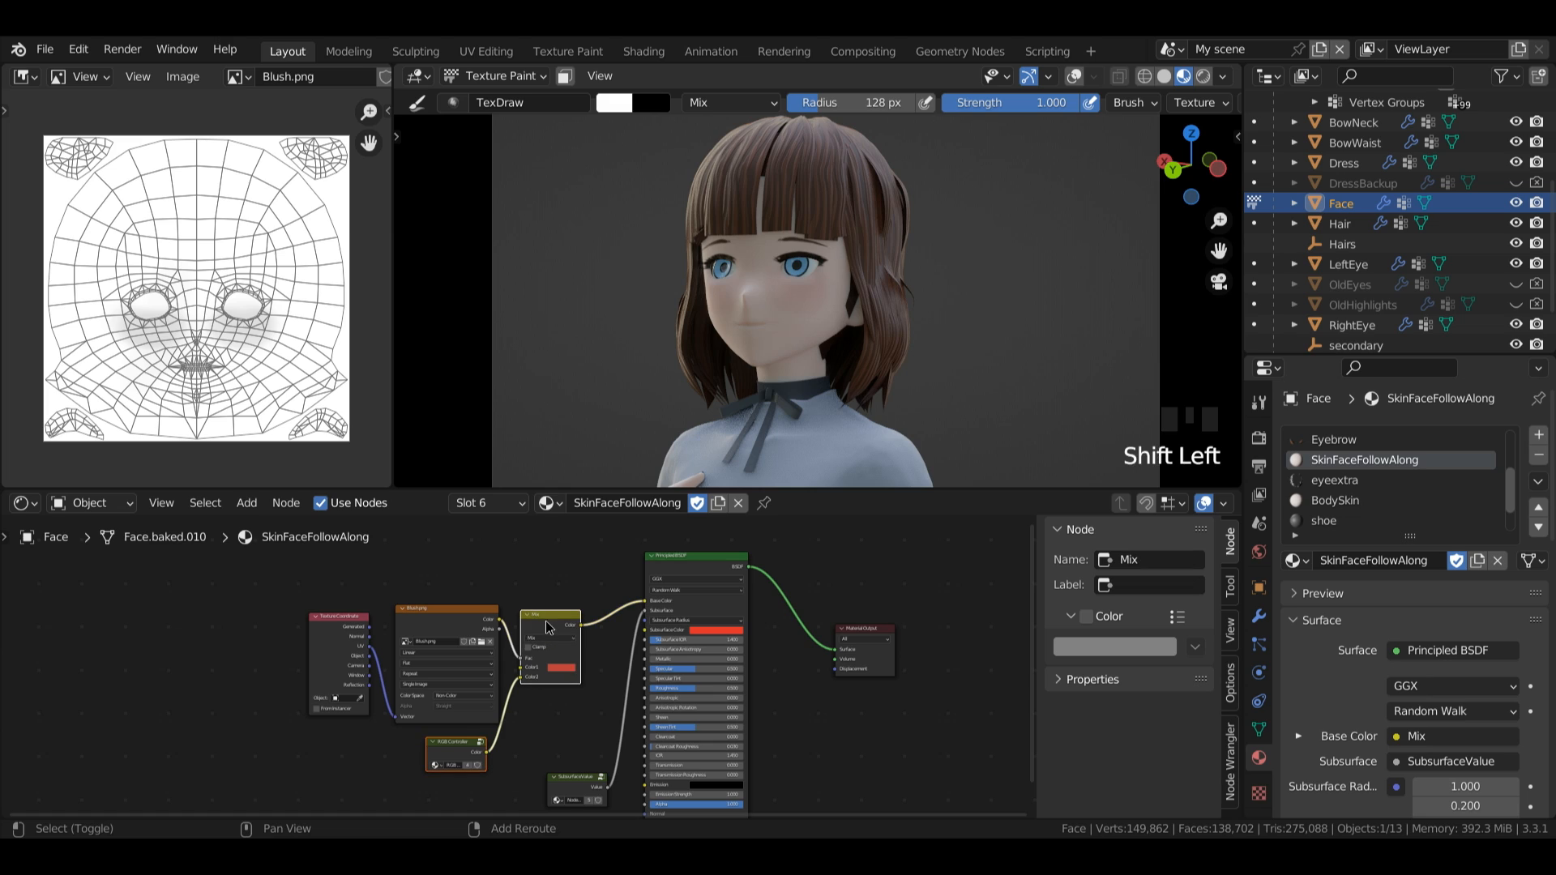
left_click(456, 636, "shift")
left_click(361, 642, "shift")
key("ctrl+j")
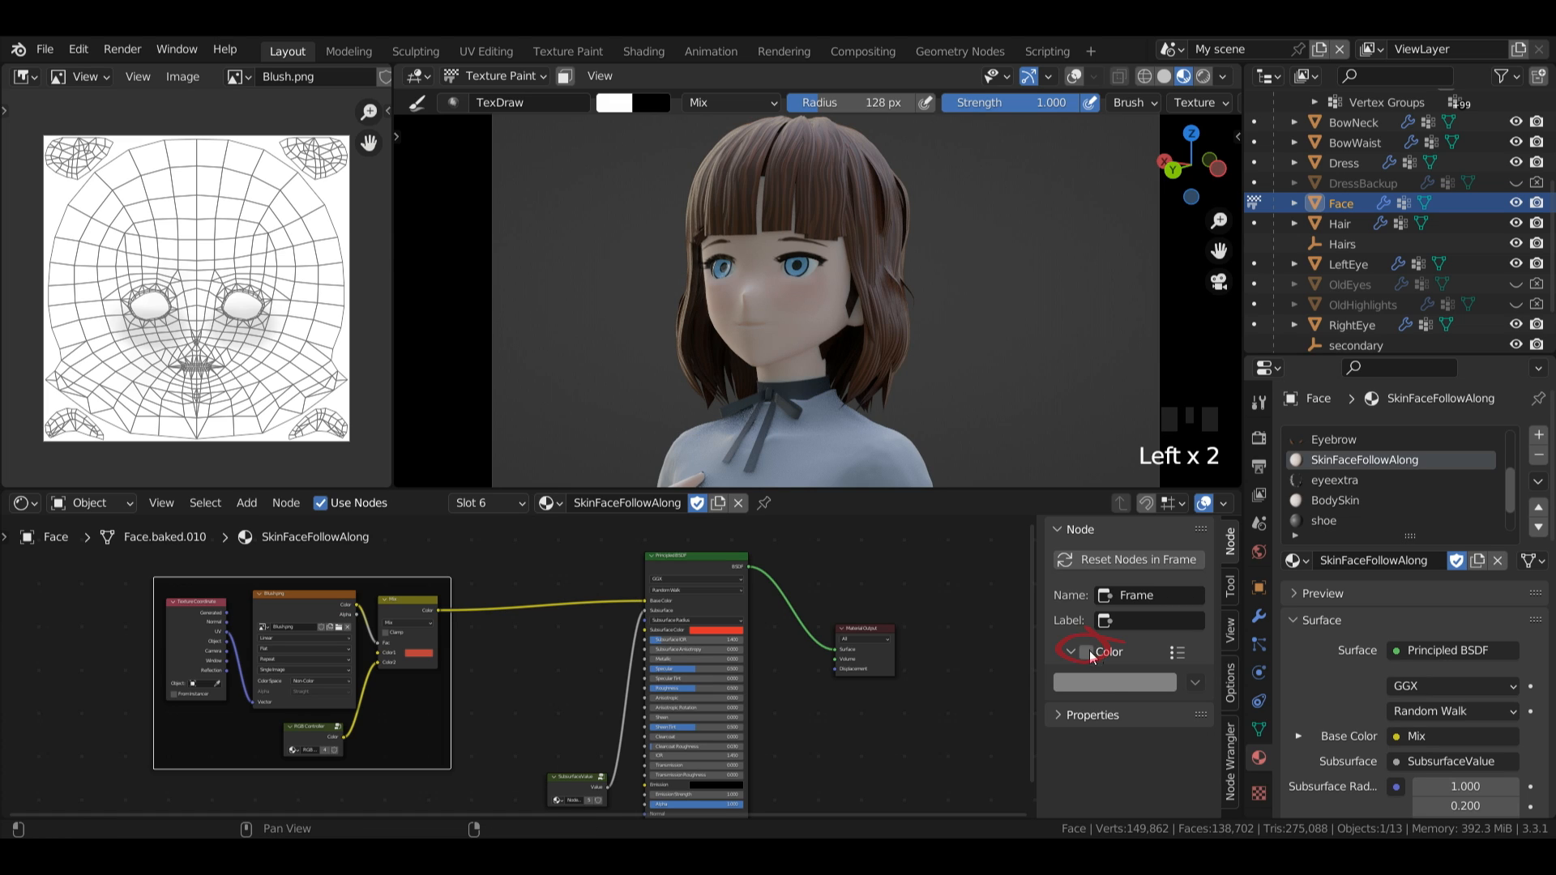
left_click(1086, 652)
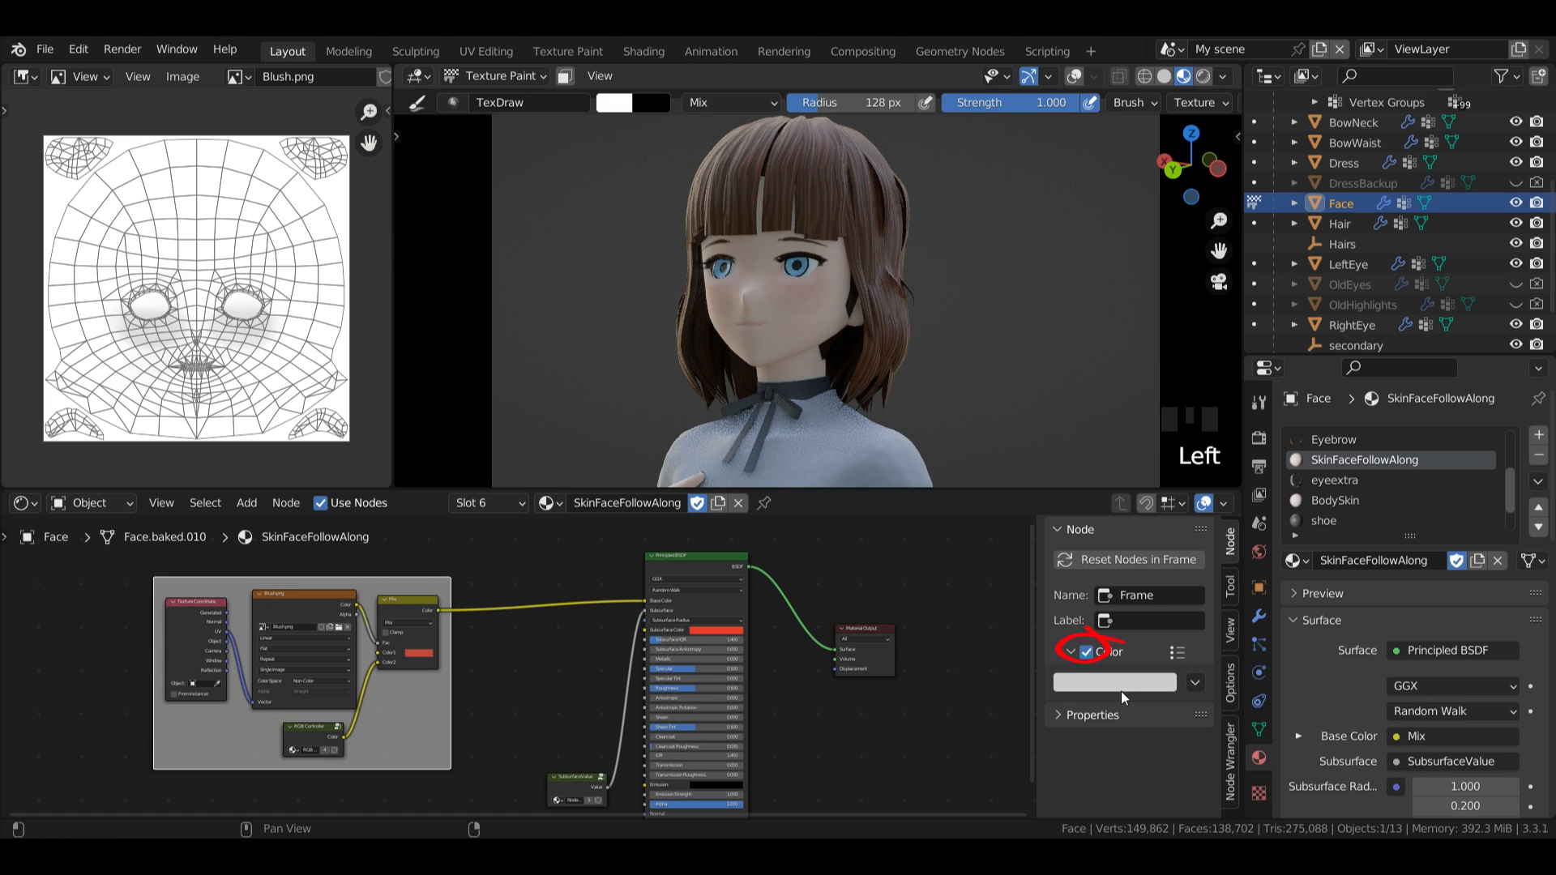
left_click(1120, 684)
left_click(1137, 525)
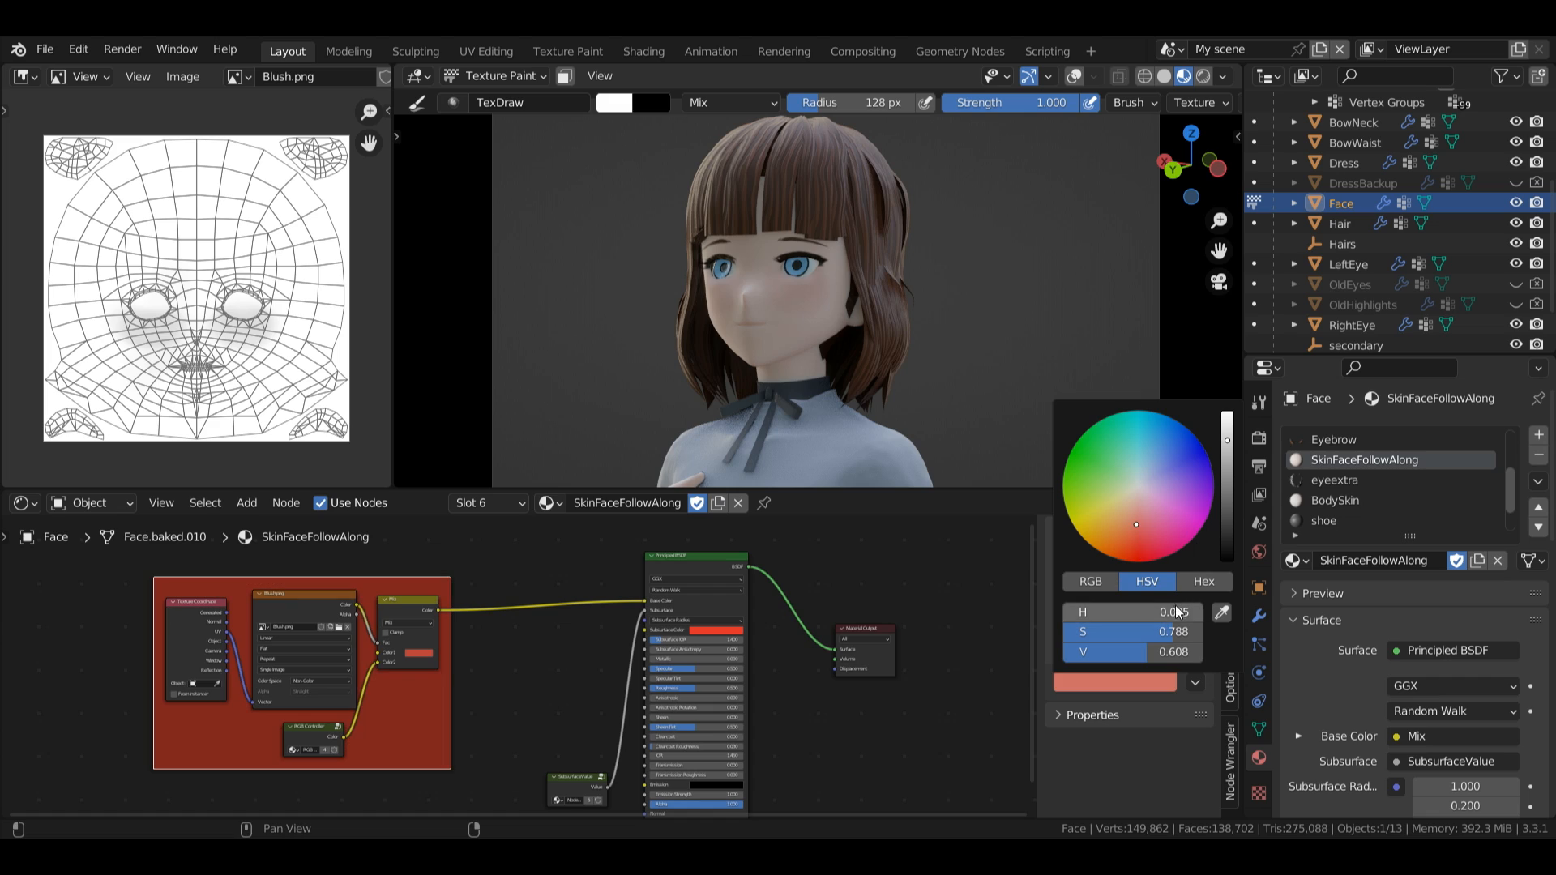
left_click_drag(1174, 633, 1108, 633)
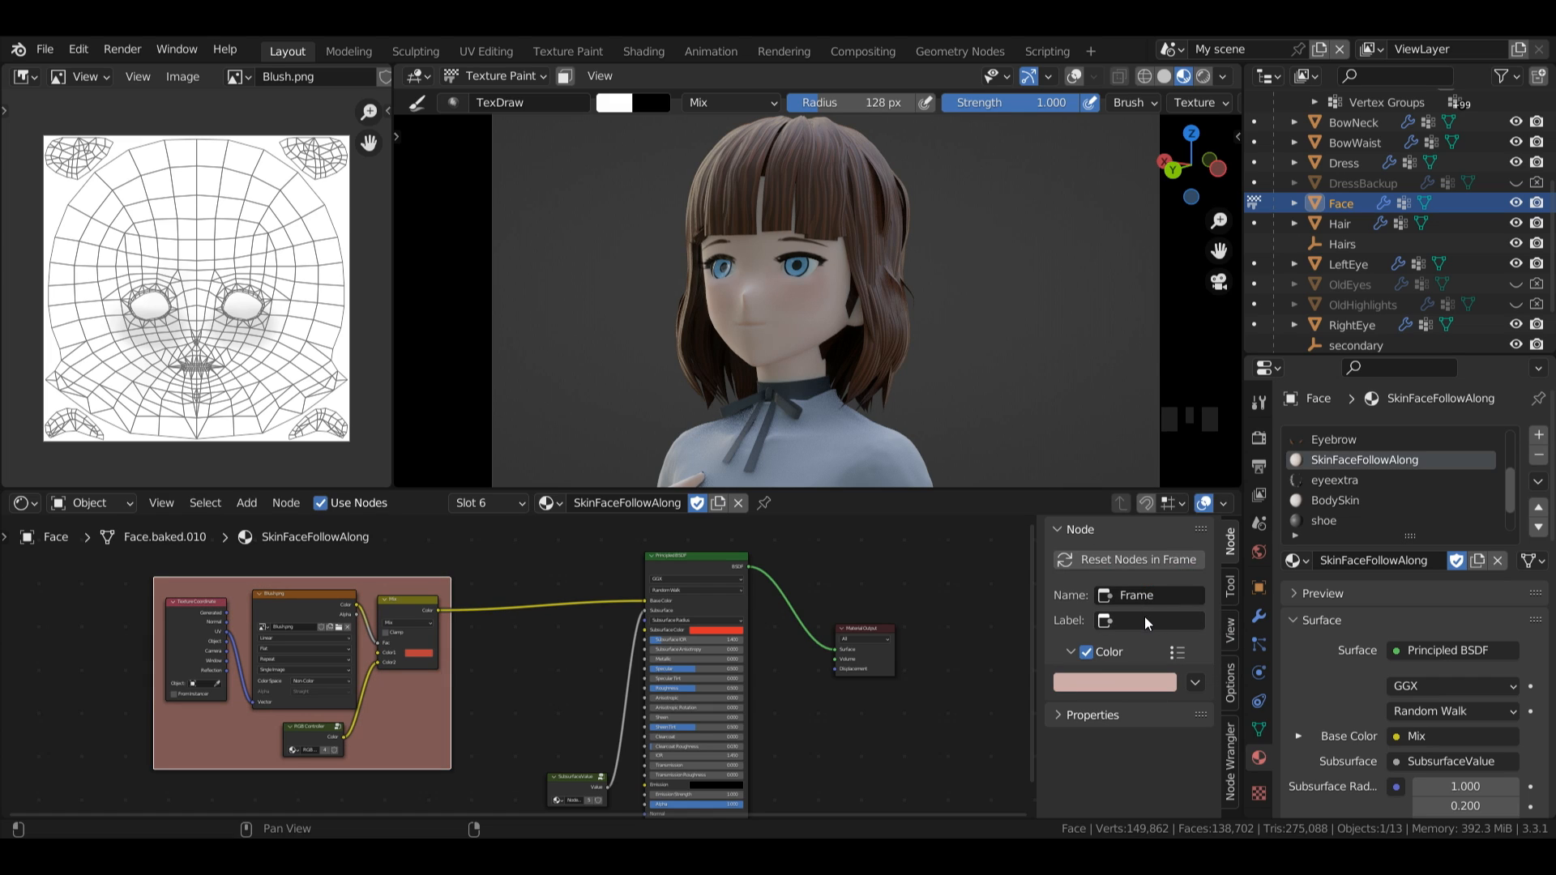
- Label the pink frame "Blush and skin colour"
left_click(1147, 623)
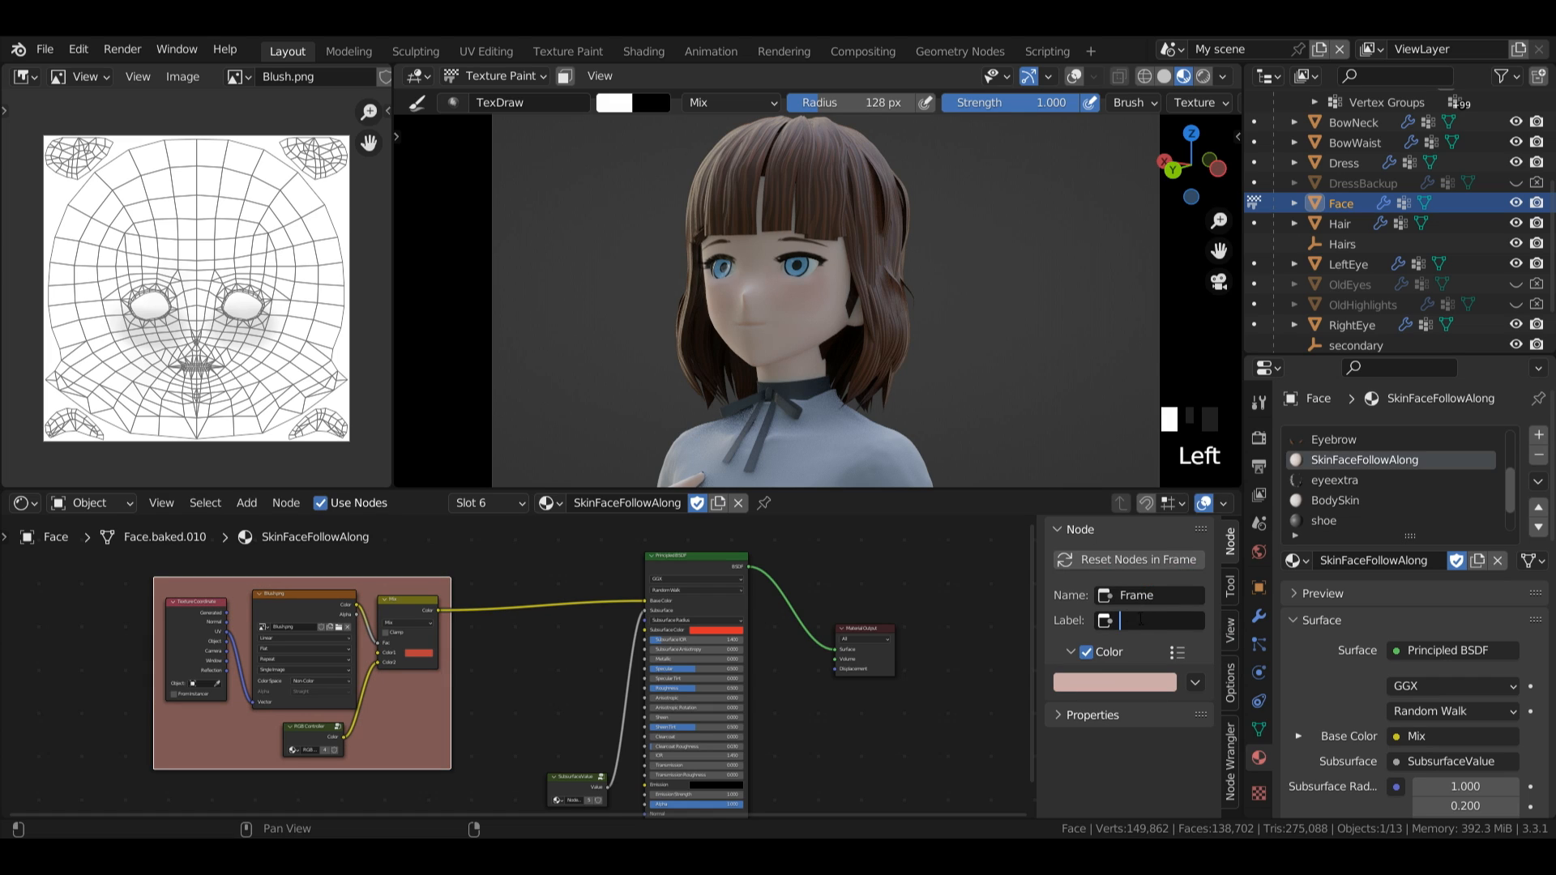
key("n")
key("n")
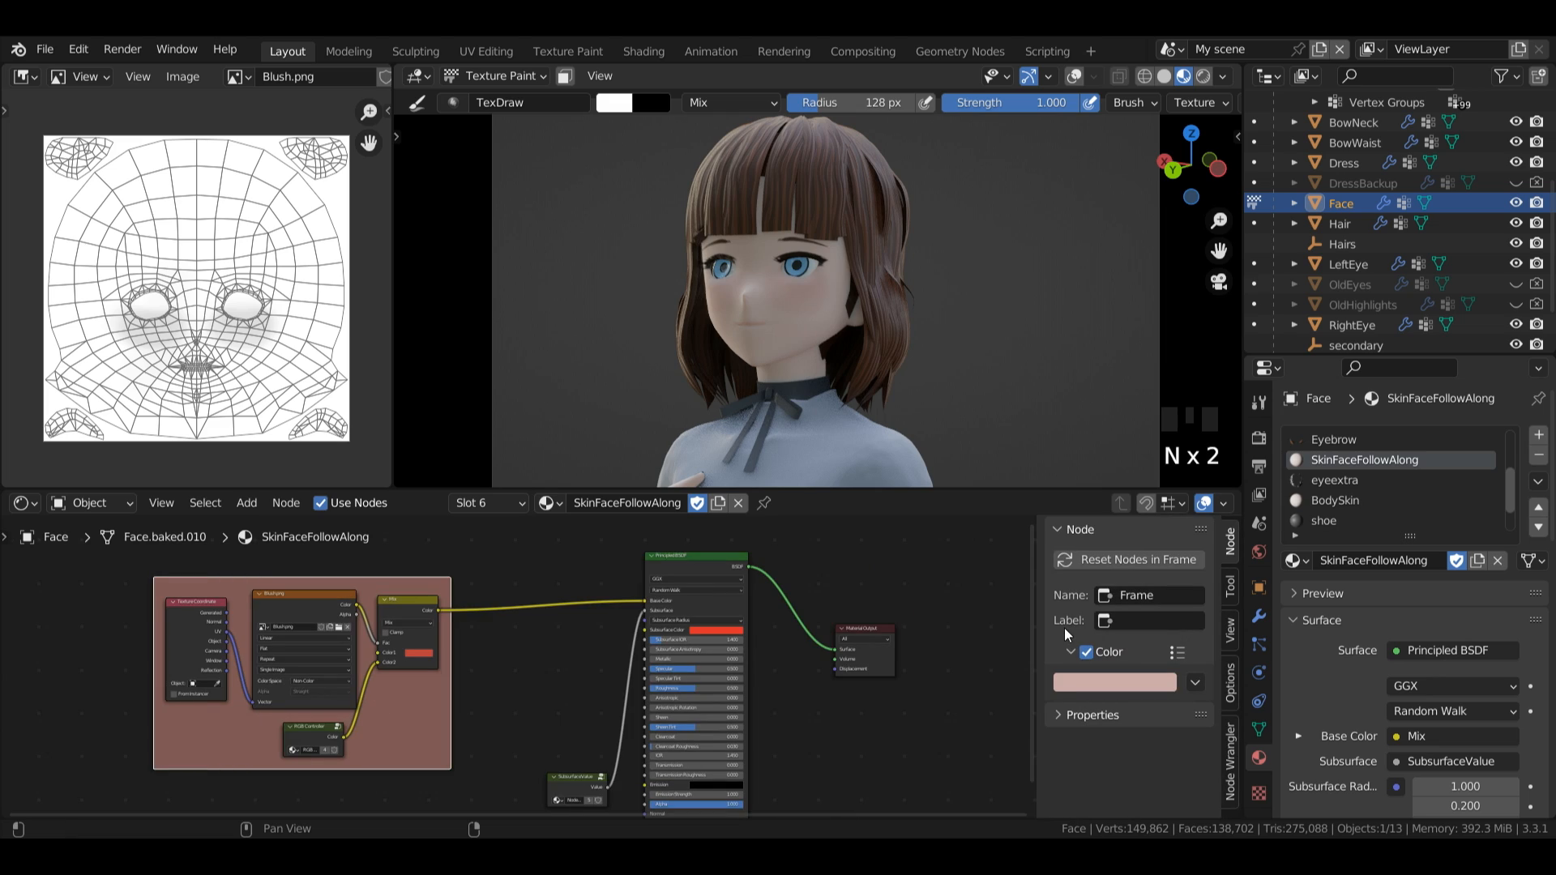
left_click(1138, 621)
type("Blush and s")
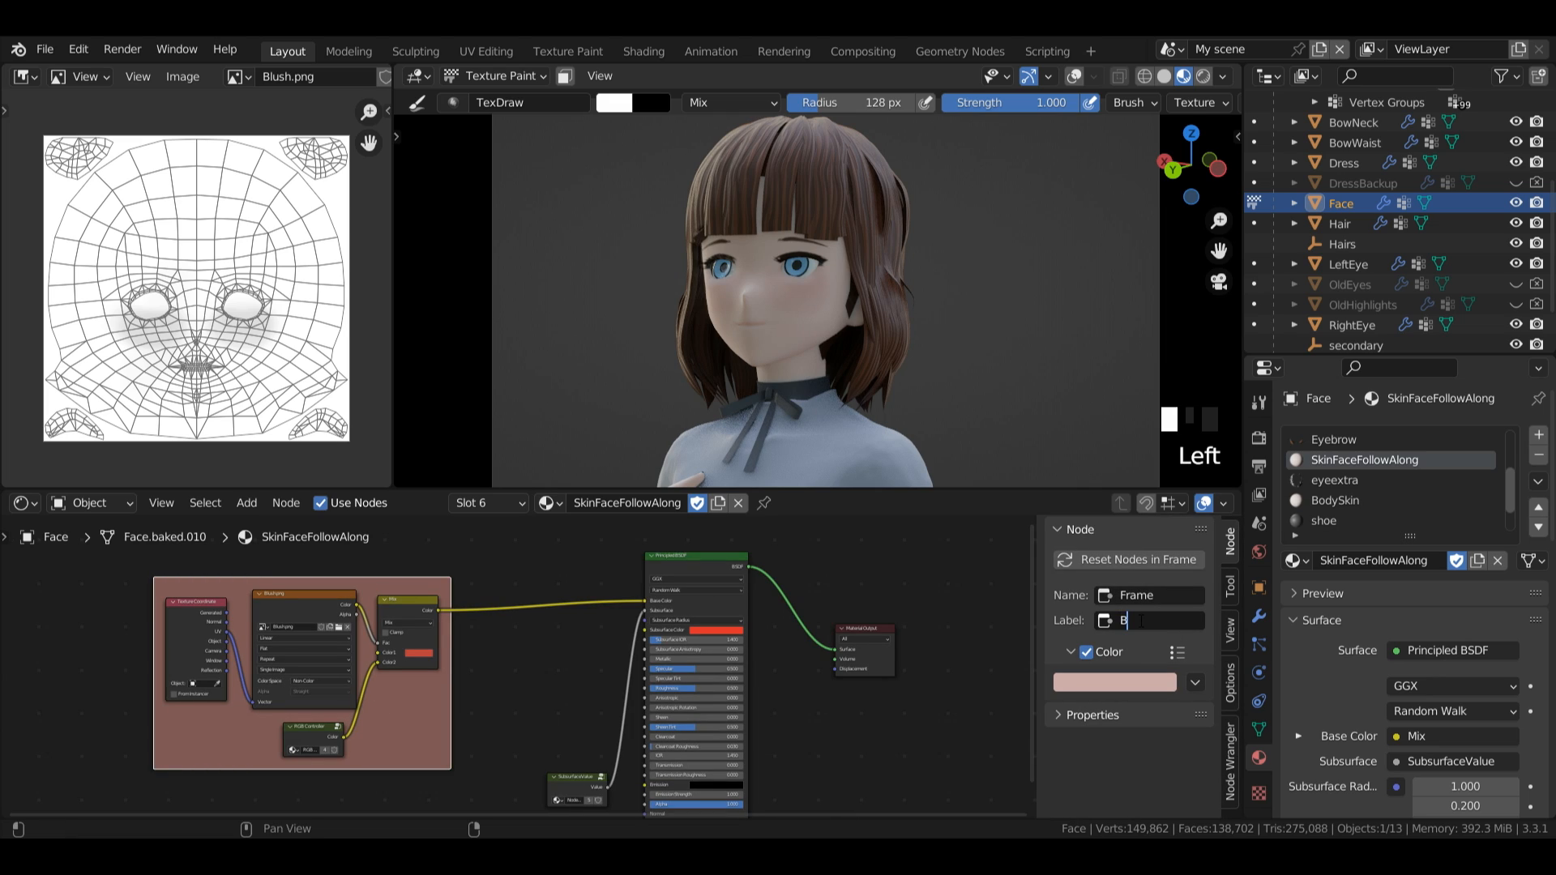
type("kin colour")
left_click(614, 688)
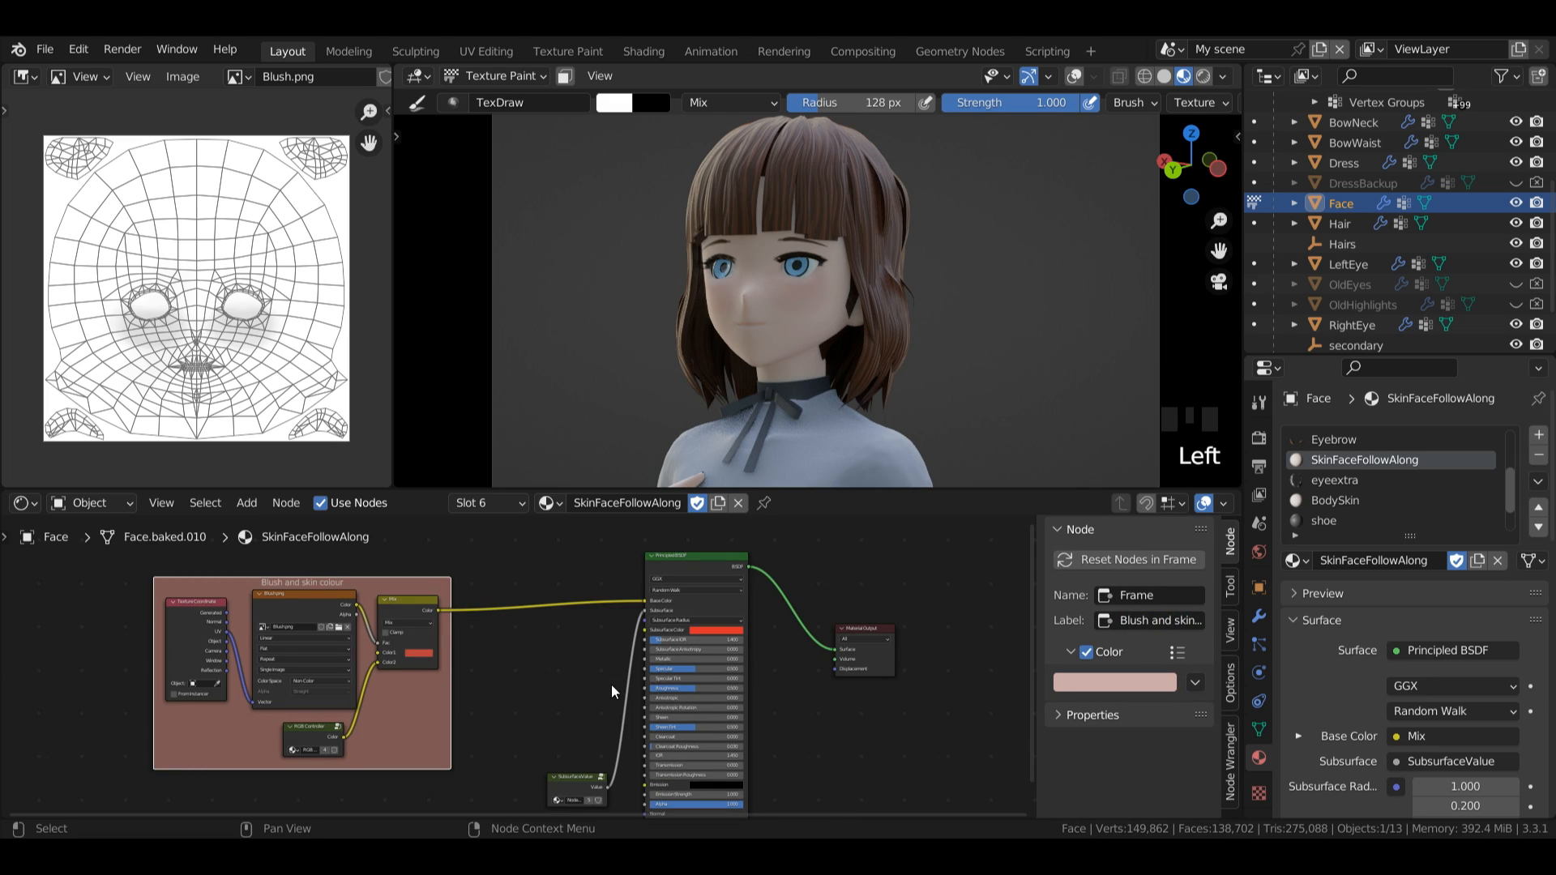
- Place the lipstick.png image texture near the Principled BSDF and move the blush frame away to make room
left_click_drag(399, 582, 376, 610)
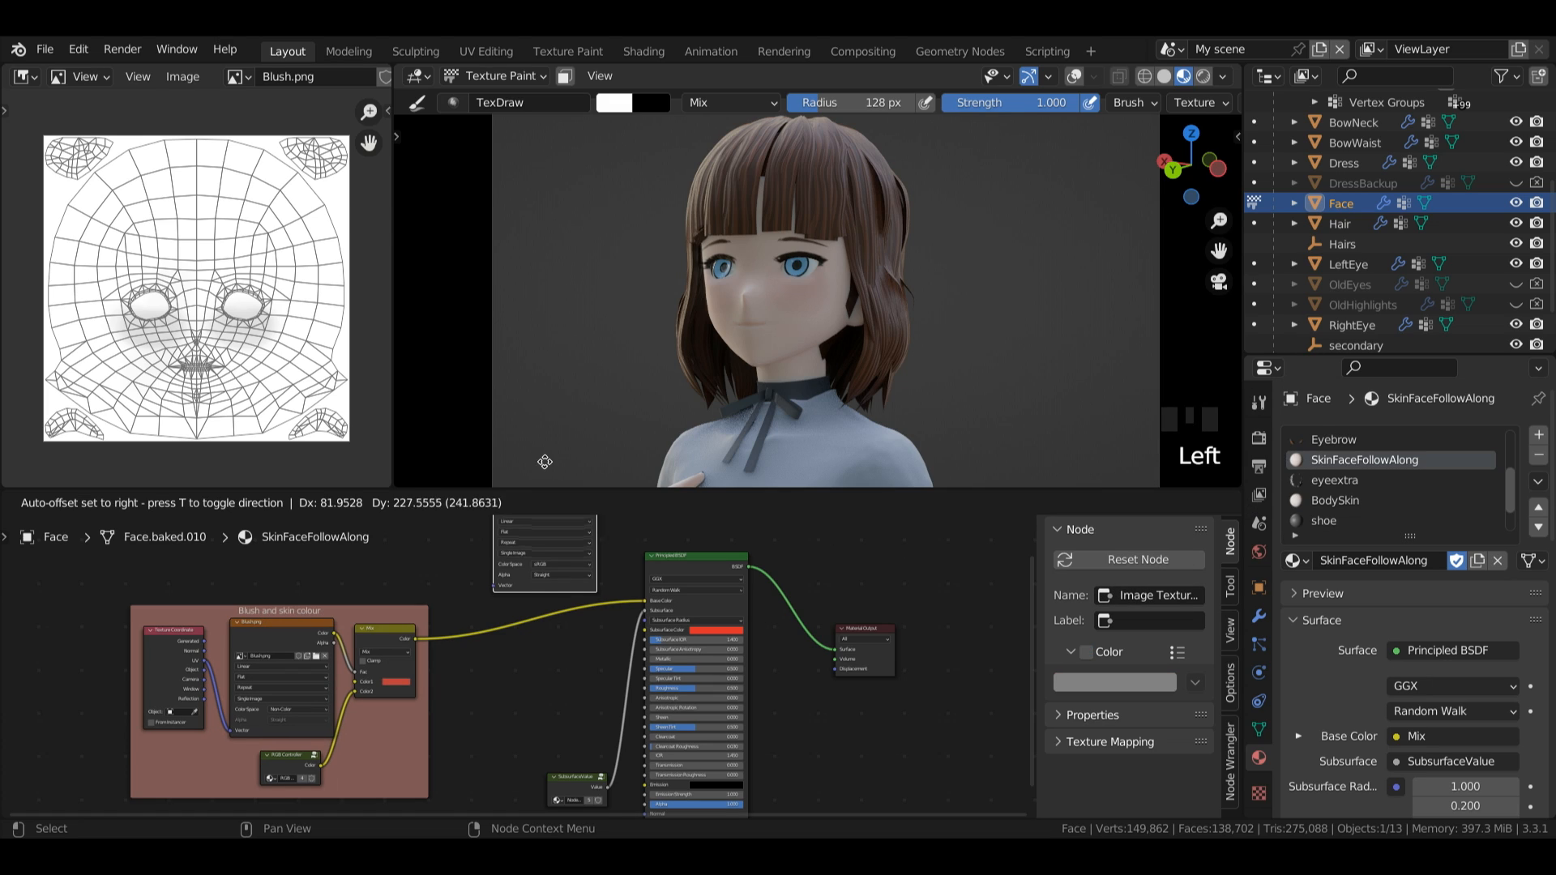
left_click_drag(546, 462, 533, 468)
left_click_drag(280, 616, 161, 645)
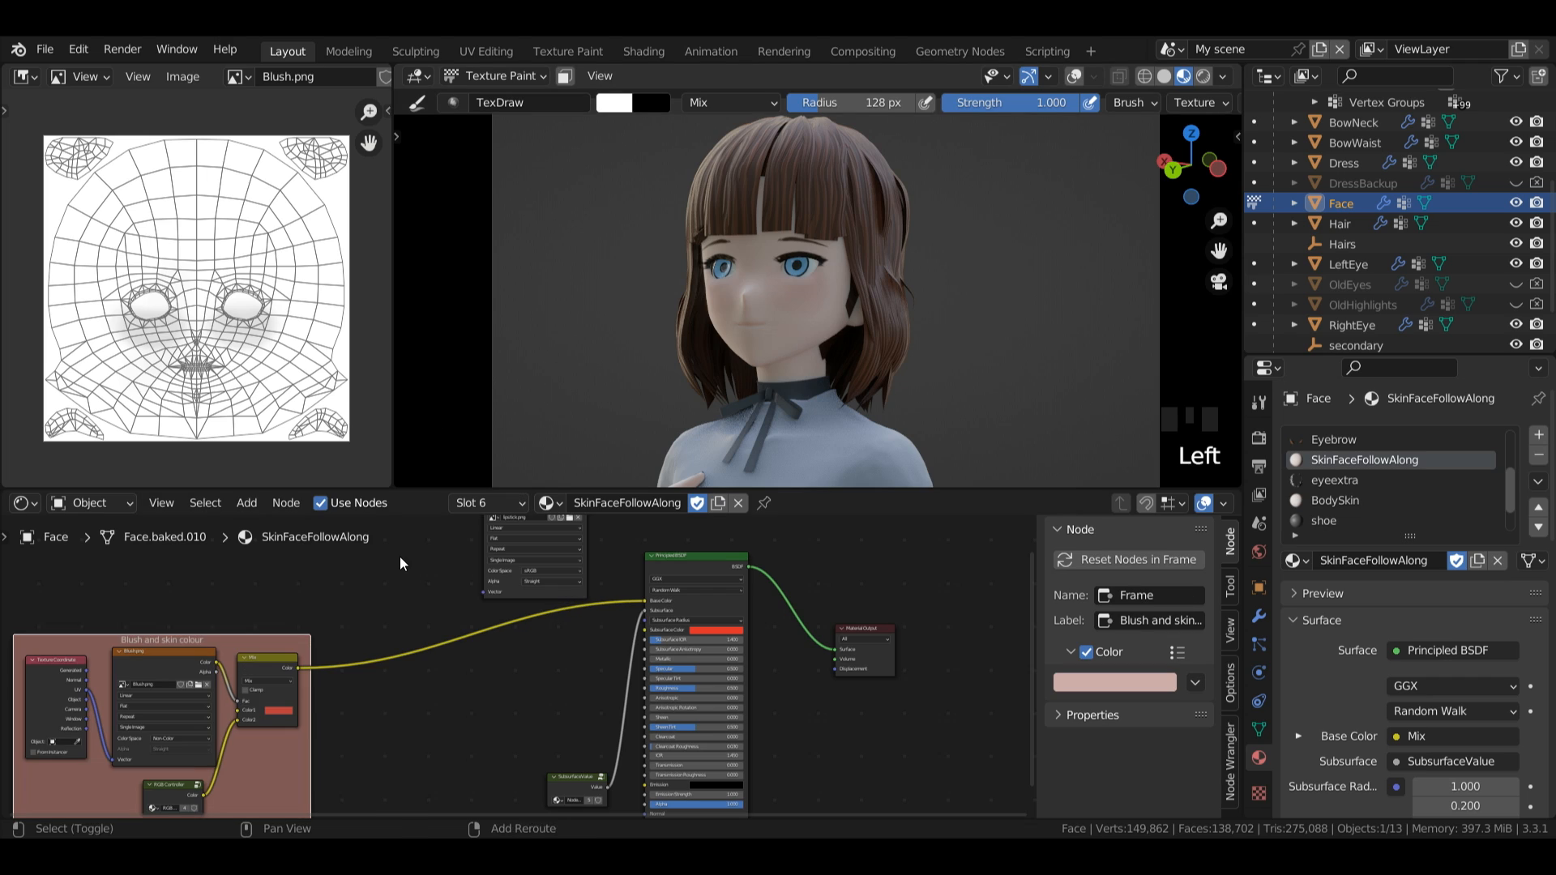
- Feed the UV output of a new Texture Coordinate node into lipstick.png's Vector input and set the image's color space to Non-Color
key("shift+a")
left_click(402, 558)
type("coo")
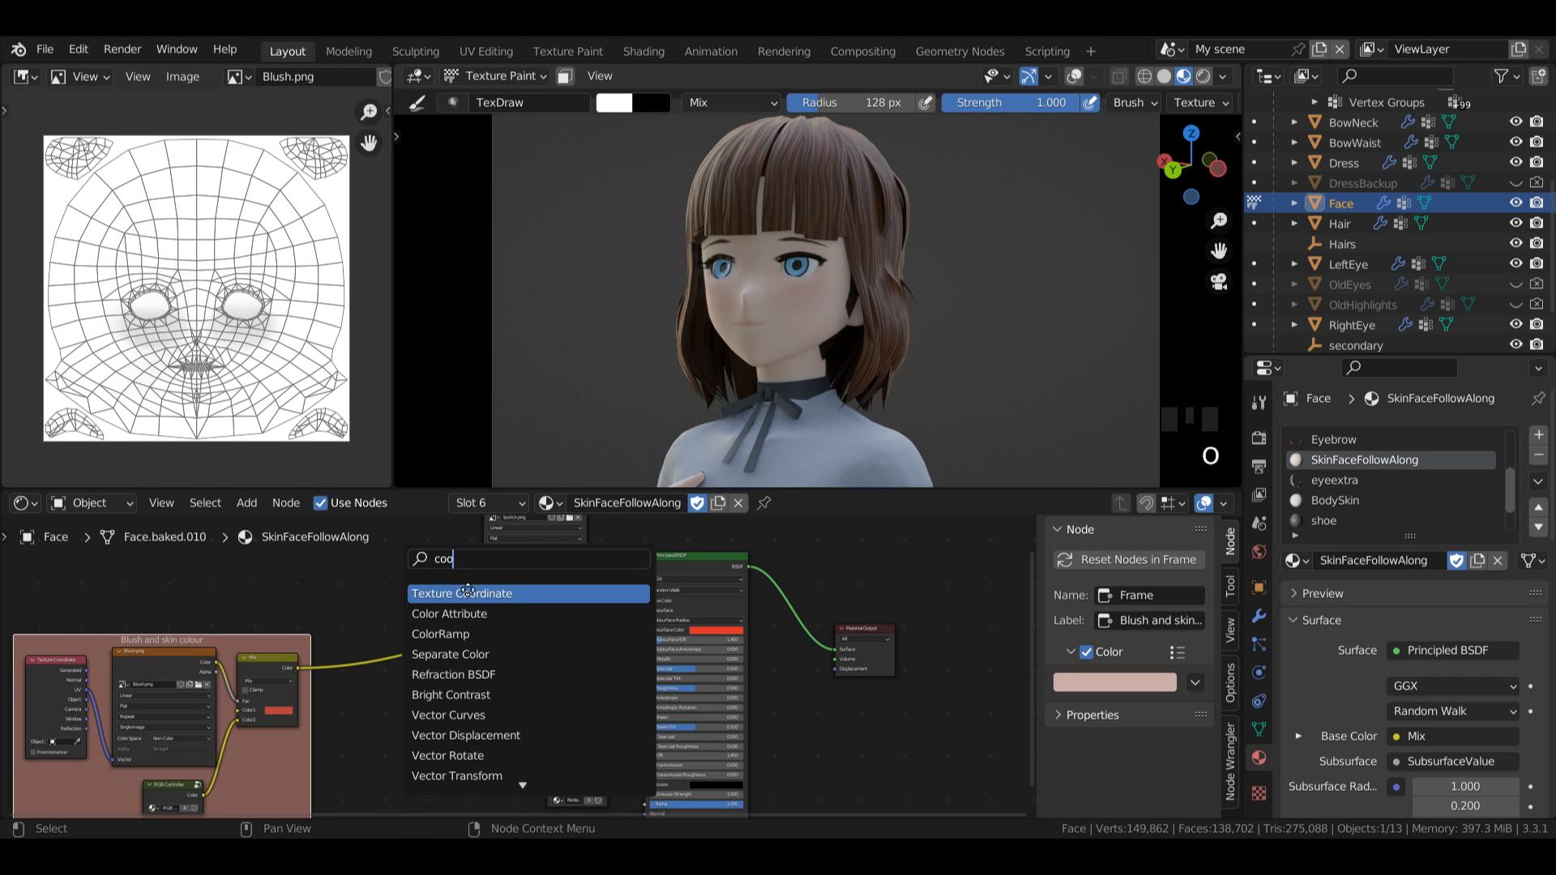
left_click(467, 593)
left_click(469, 672)
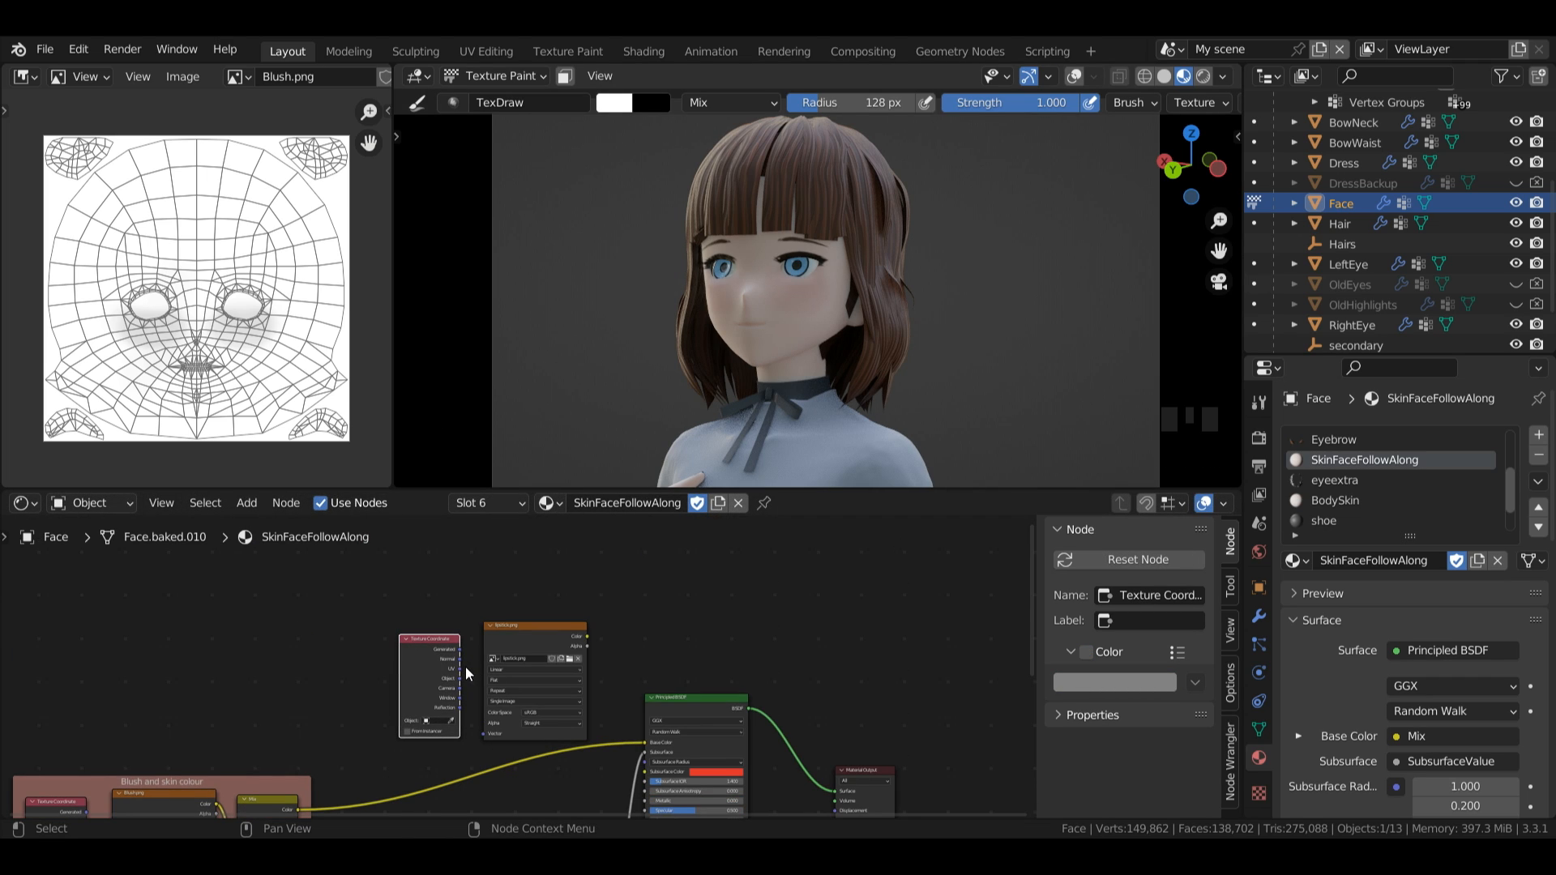
left_click_drag(460, 669, 485, 733)
left_click(548, 714)
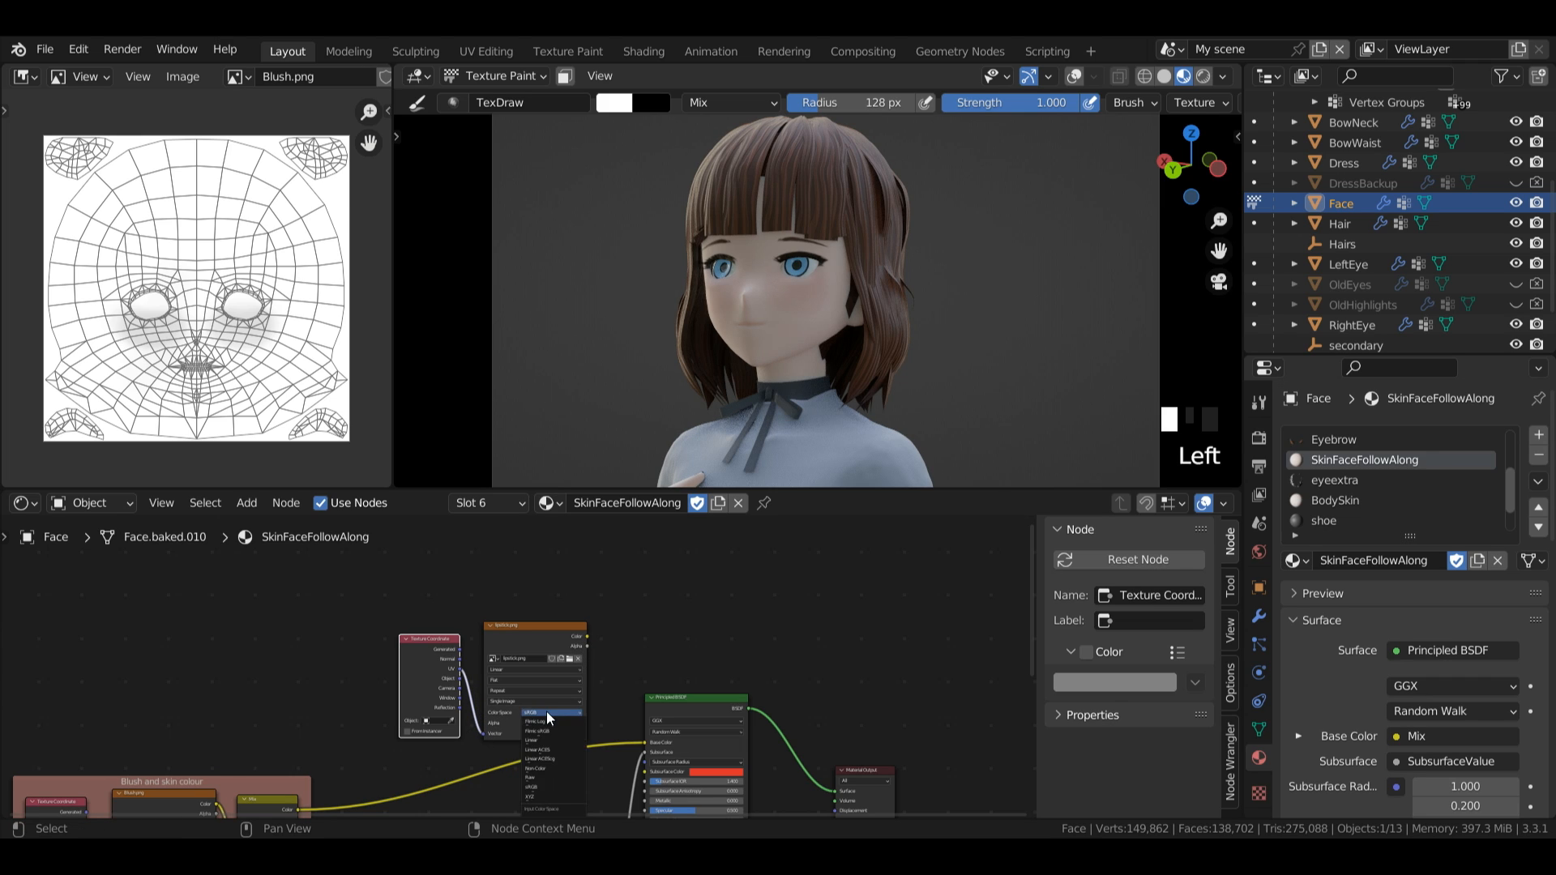
left_click(535, 768)
- Display lipstick.png in the image editor and examine the mouth area of the mask up close
left_click(235, 76)
type("lip")
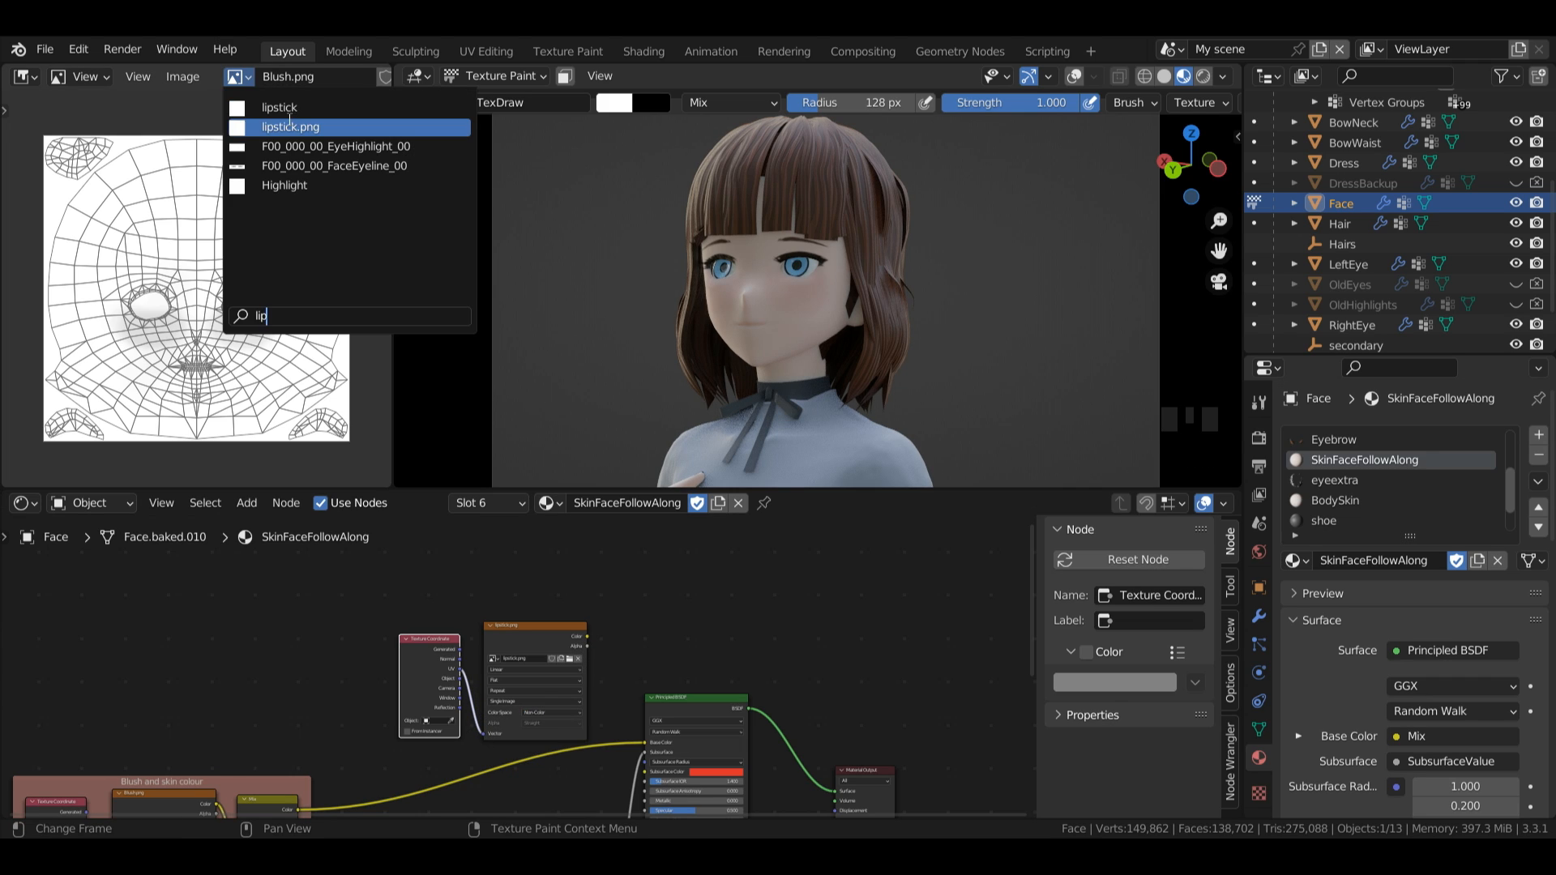
left_click(289, 126)
left_click_drag(369, 111, 387, 96)
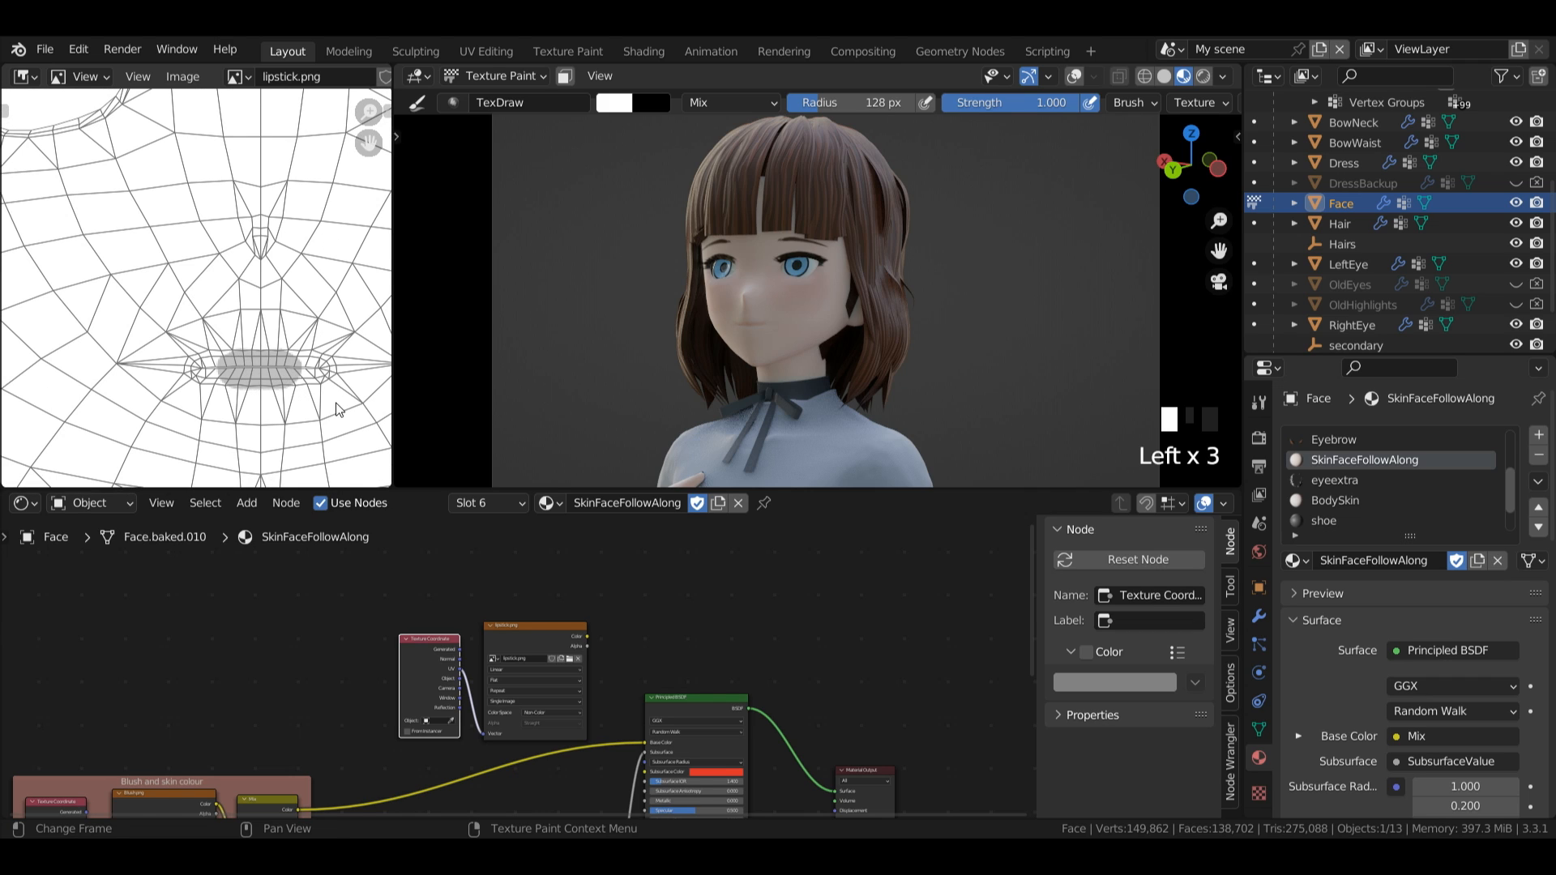
- Insert a MixRGB node on the link between the blush frame and the Principled BSDF's Base Color
middle_click_drag(616, 668, 616, 577)
key("shift+a")
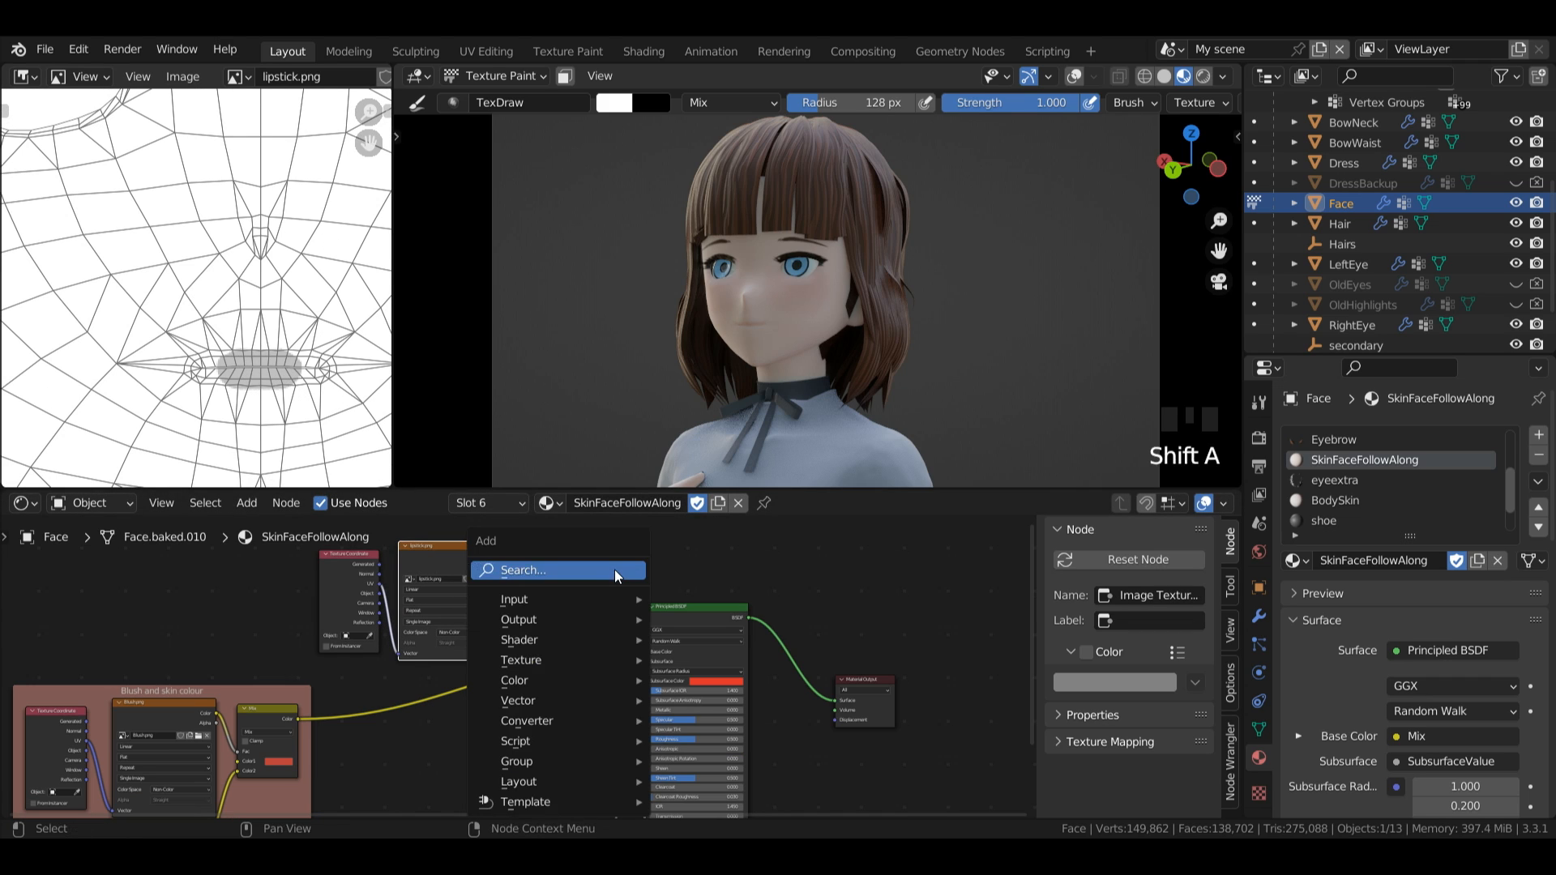
left_click(616, 570)
type("mix")
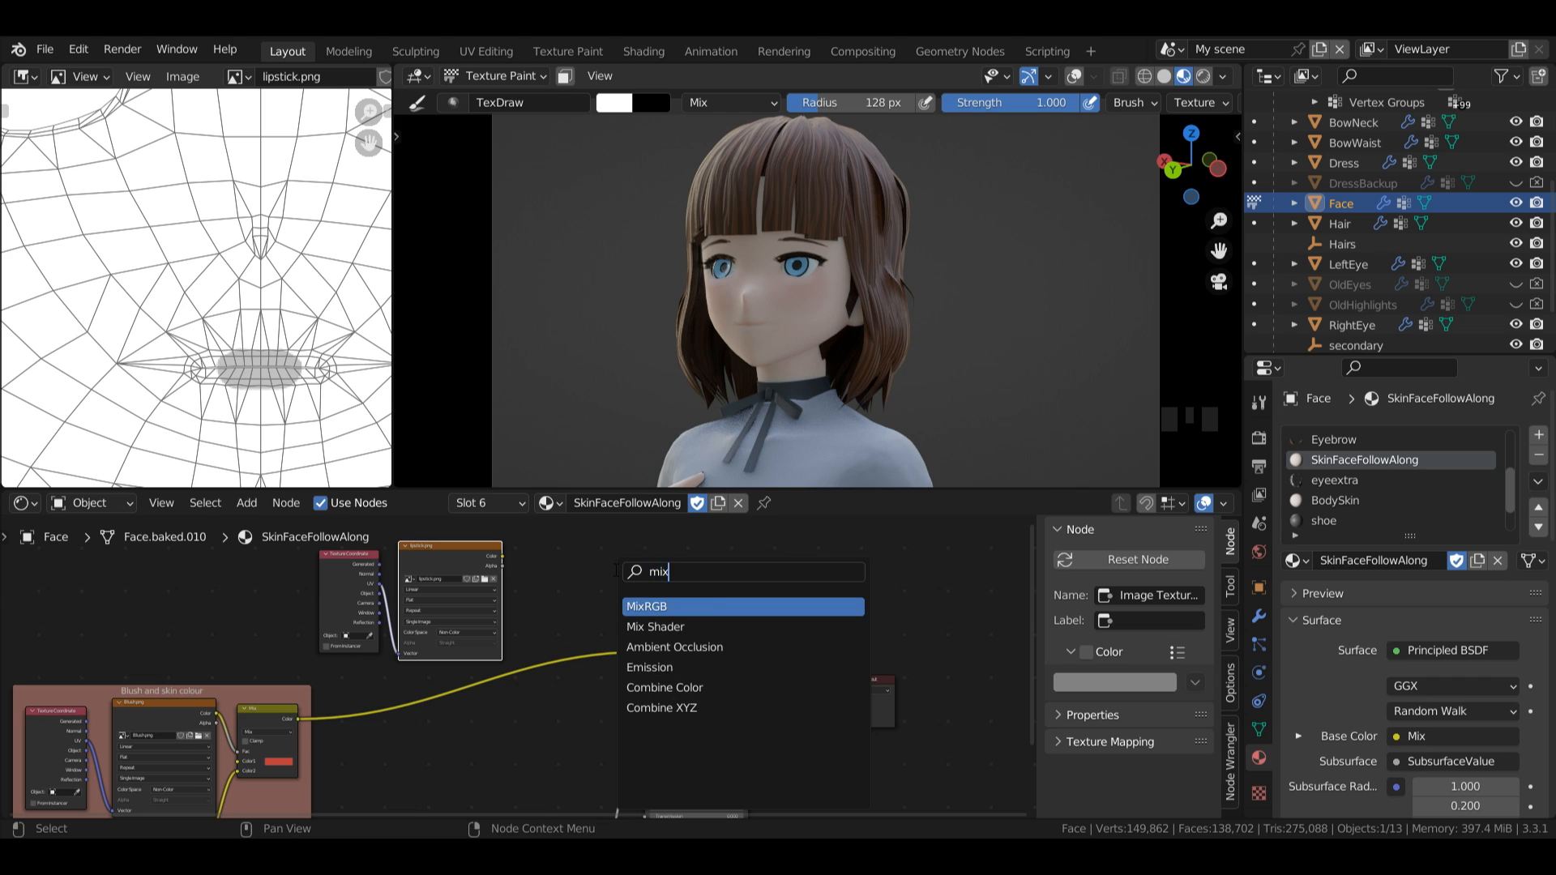
key("Return")
left_click(634, 638)
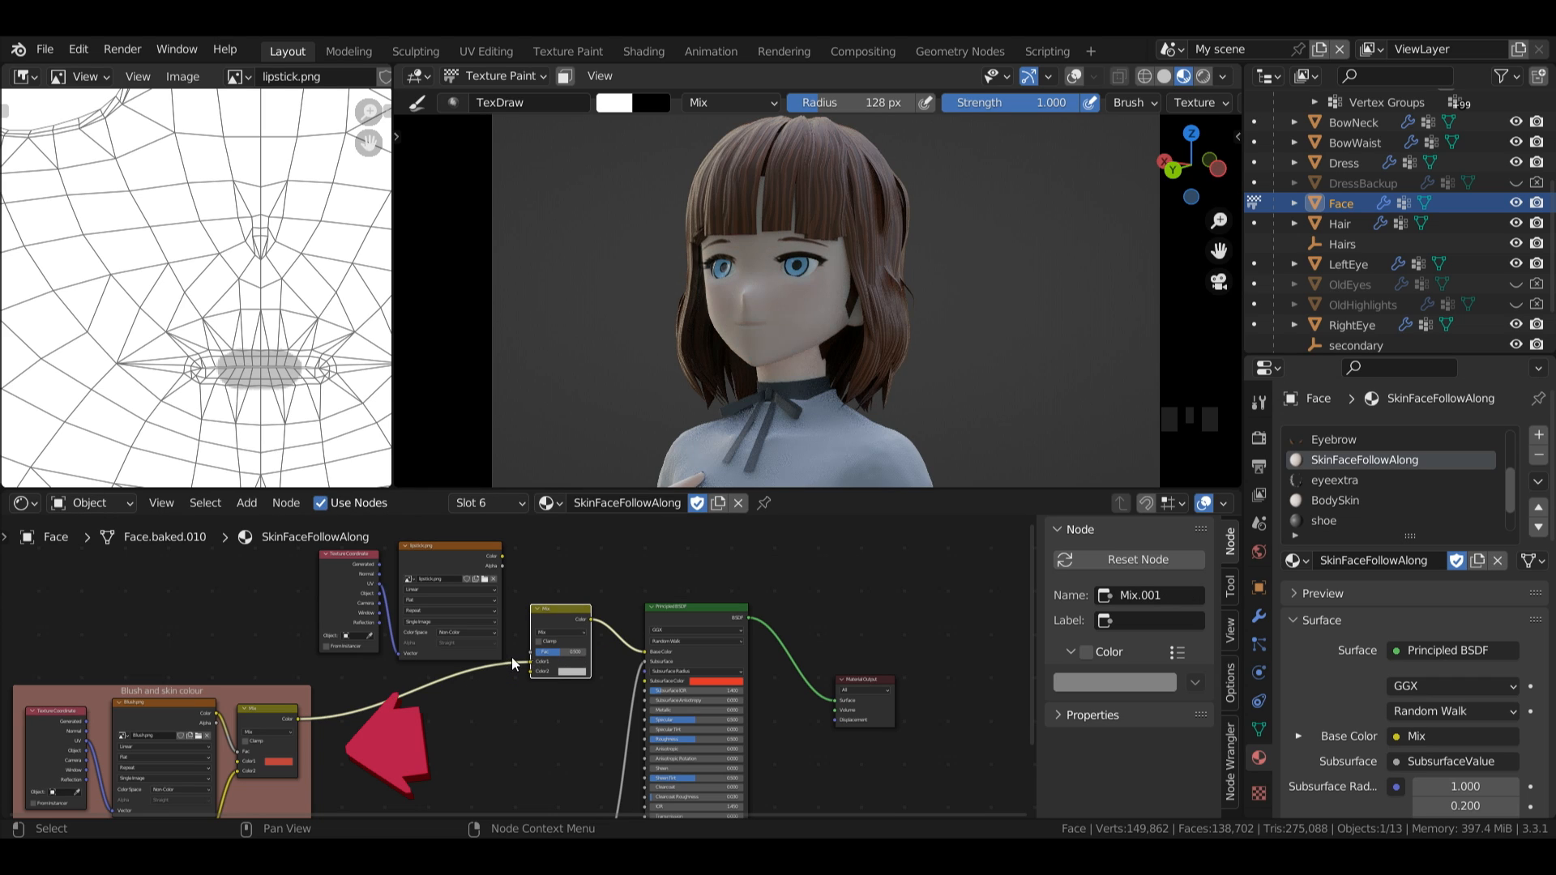
- Reroute the blush color to the new Mix node's Color2, with lipstick.png's Color driving Fac and Color1 set to red
left_click_drag(529, 662, 532, 671)
left_click_drag(501, 556, 531, 649)
left_click(572, 661)
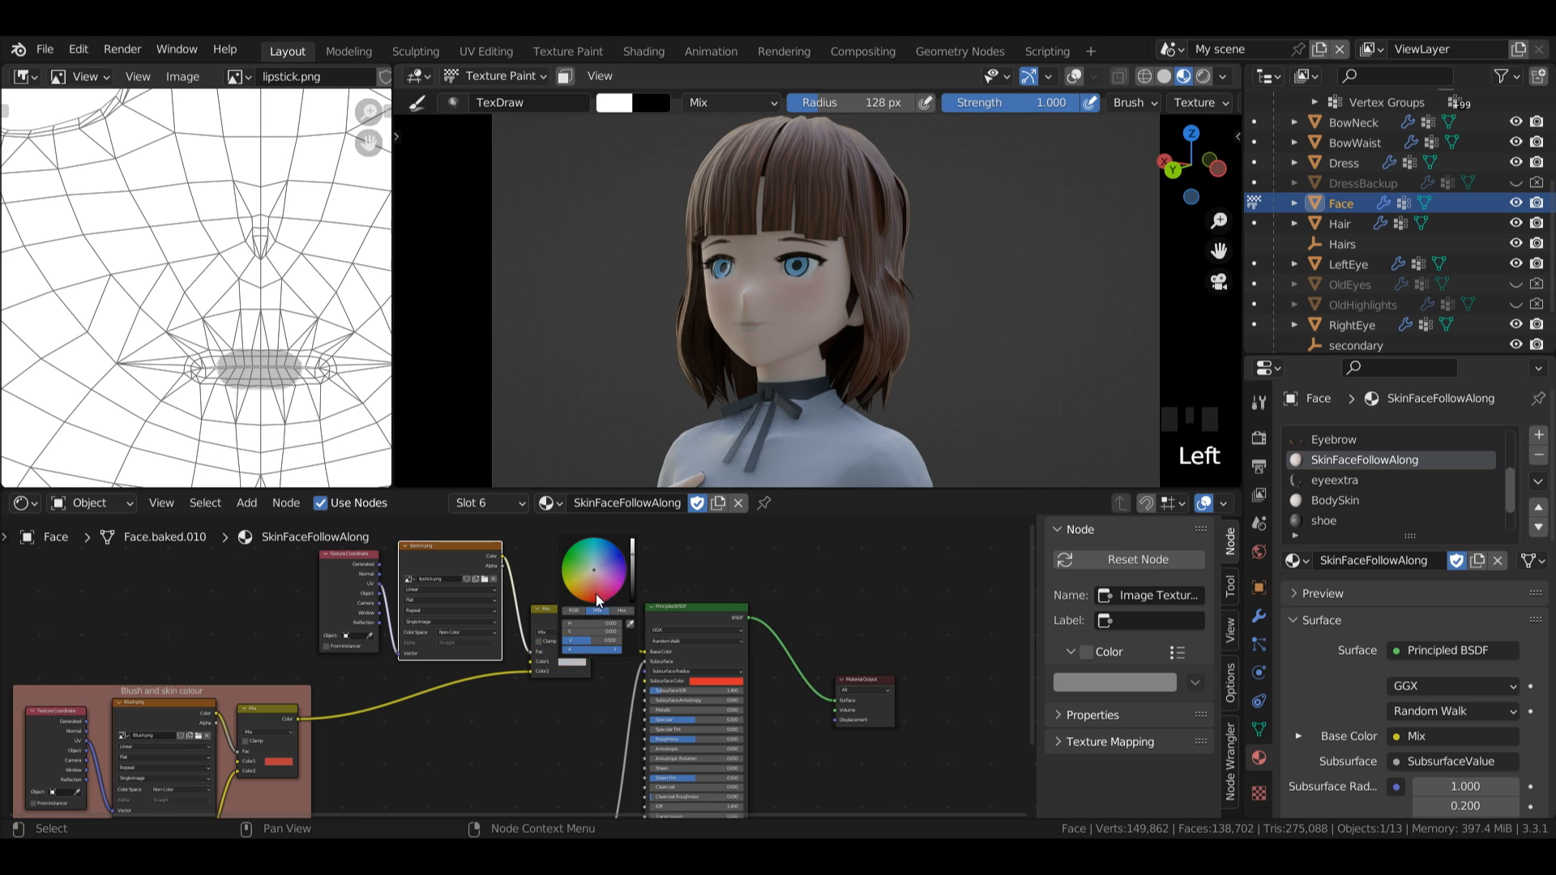
left_click_drag(595, 596, 595, 597)
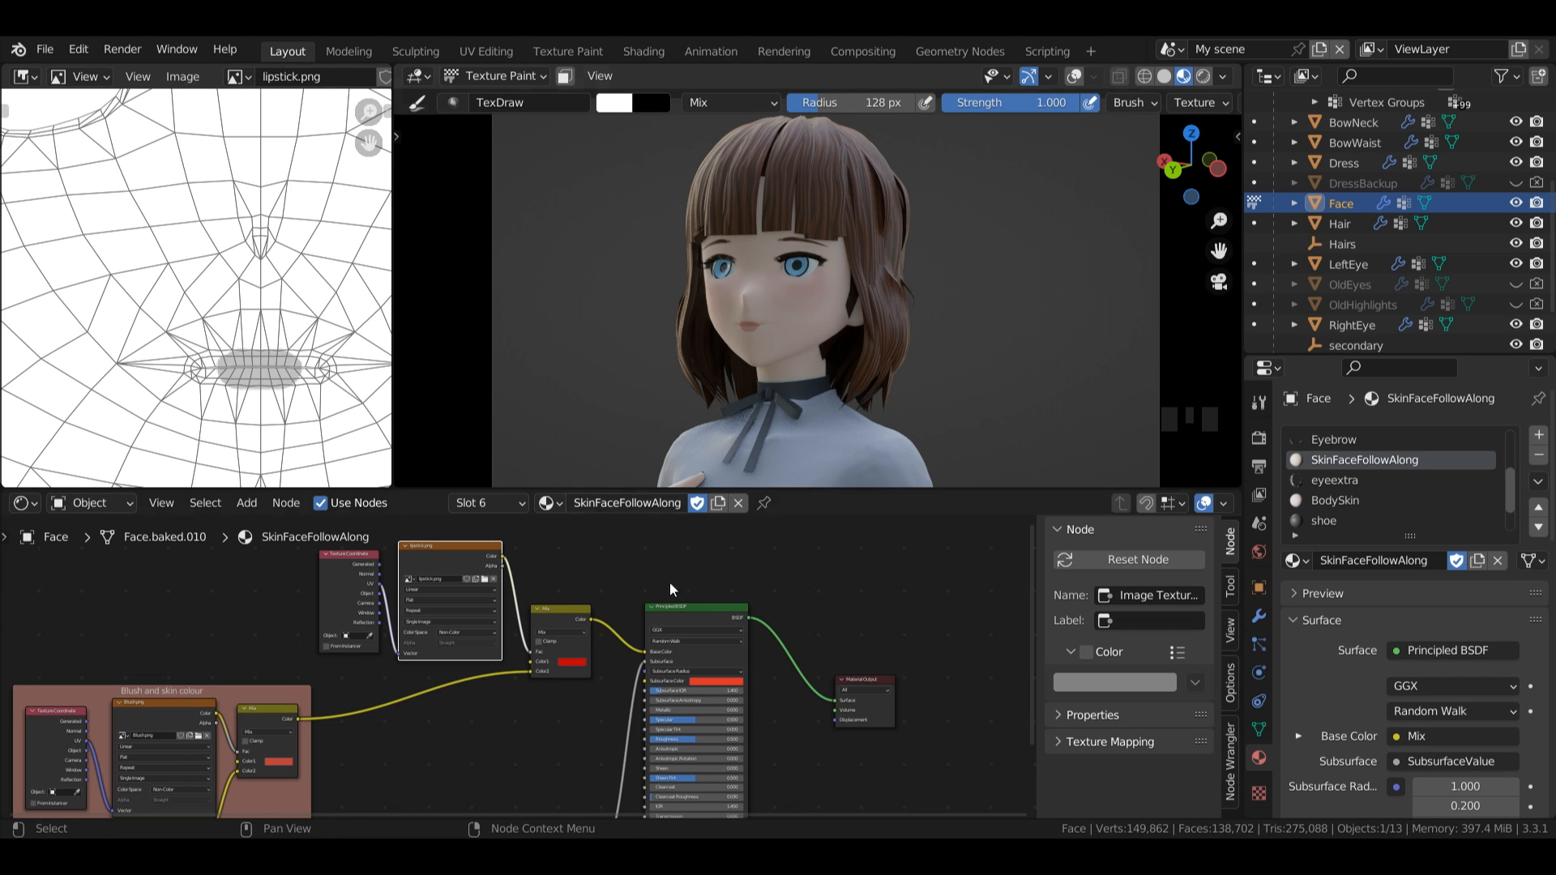
- Bring the new Mix node closer to the lipstick texture and group it with lipstick.png and its Texture Coordinate in a frame
left_click_drag(557, 605, 550, 577)
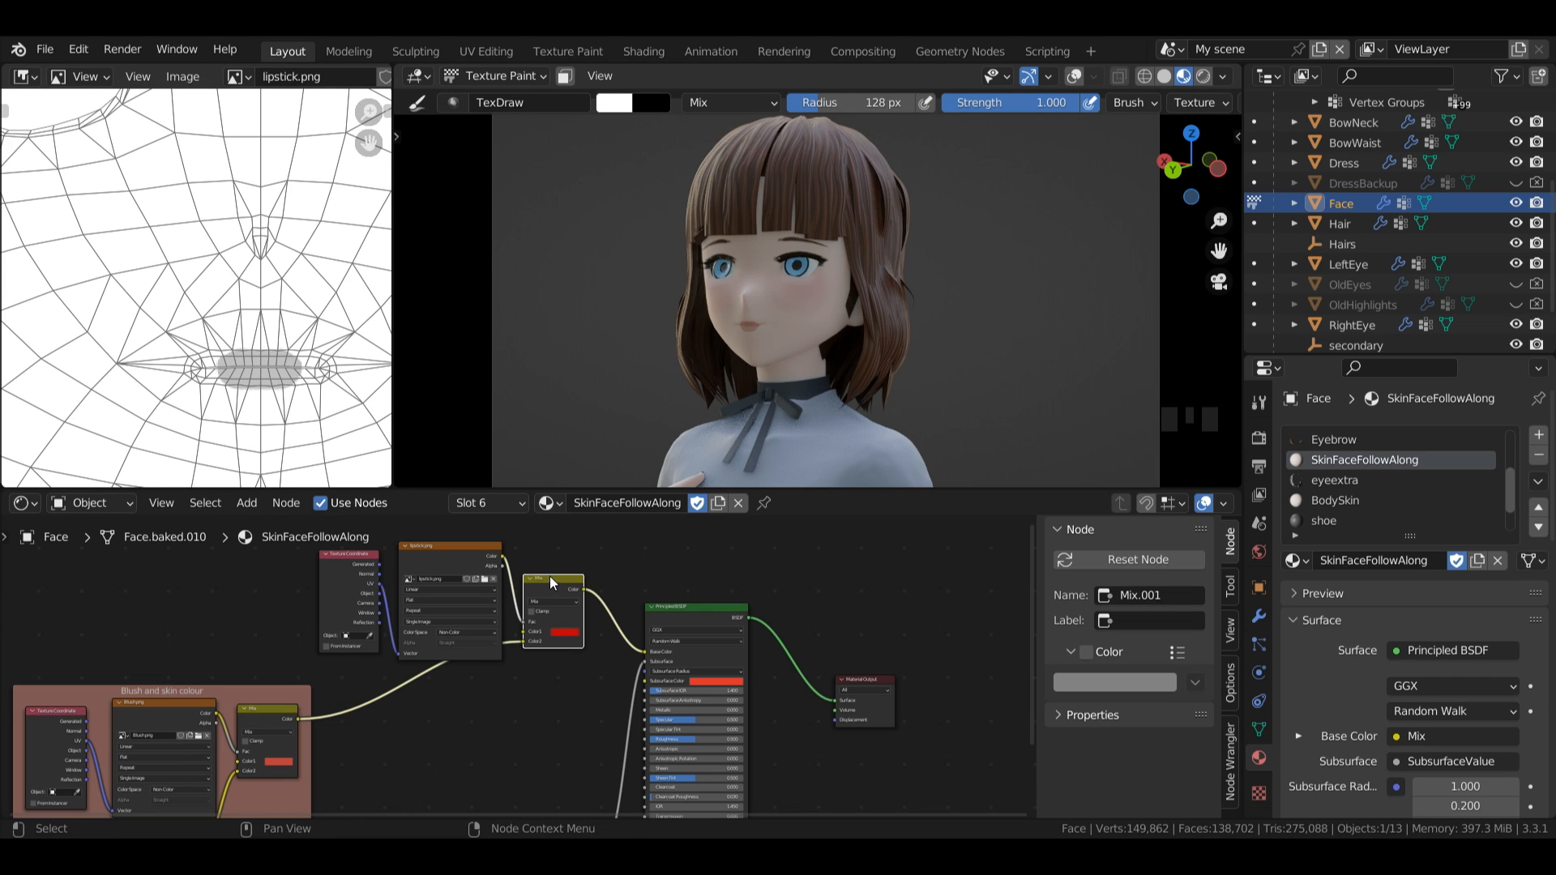
left_click(442, 576, "shift")
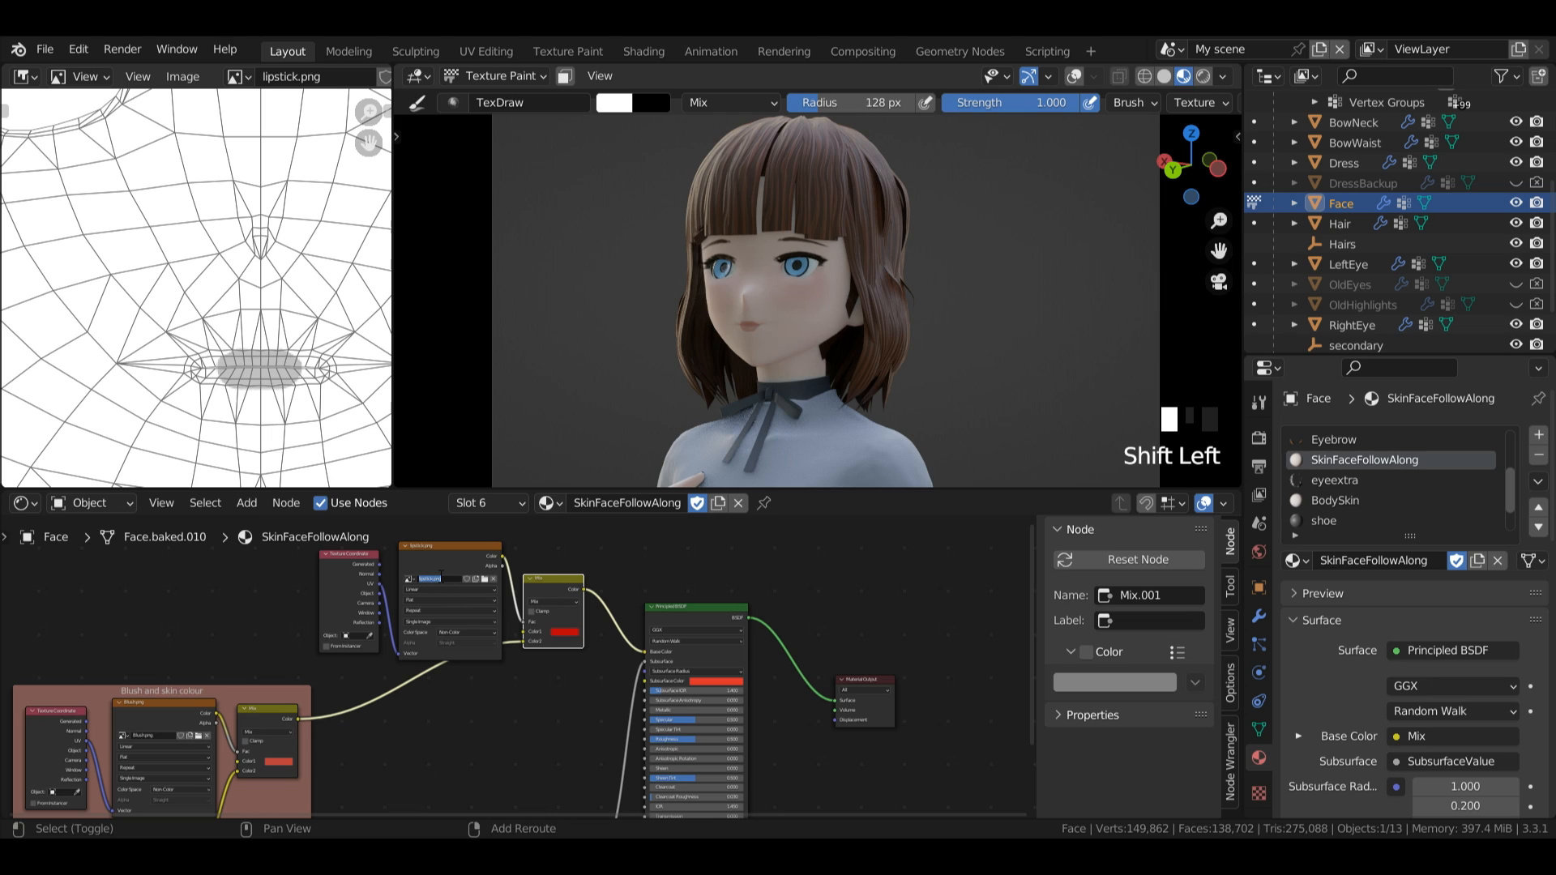
left_click(447, 561, "shift")
left_click(354, 559, "shift")
key("ctrl+j")
- Color the new frame bright red and label it "Lipstick"
left_click(545, 556)
left_click(1086, 652)
left_click(1117, 683)
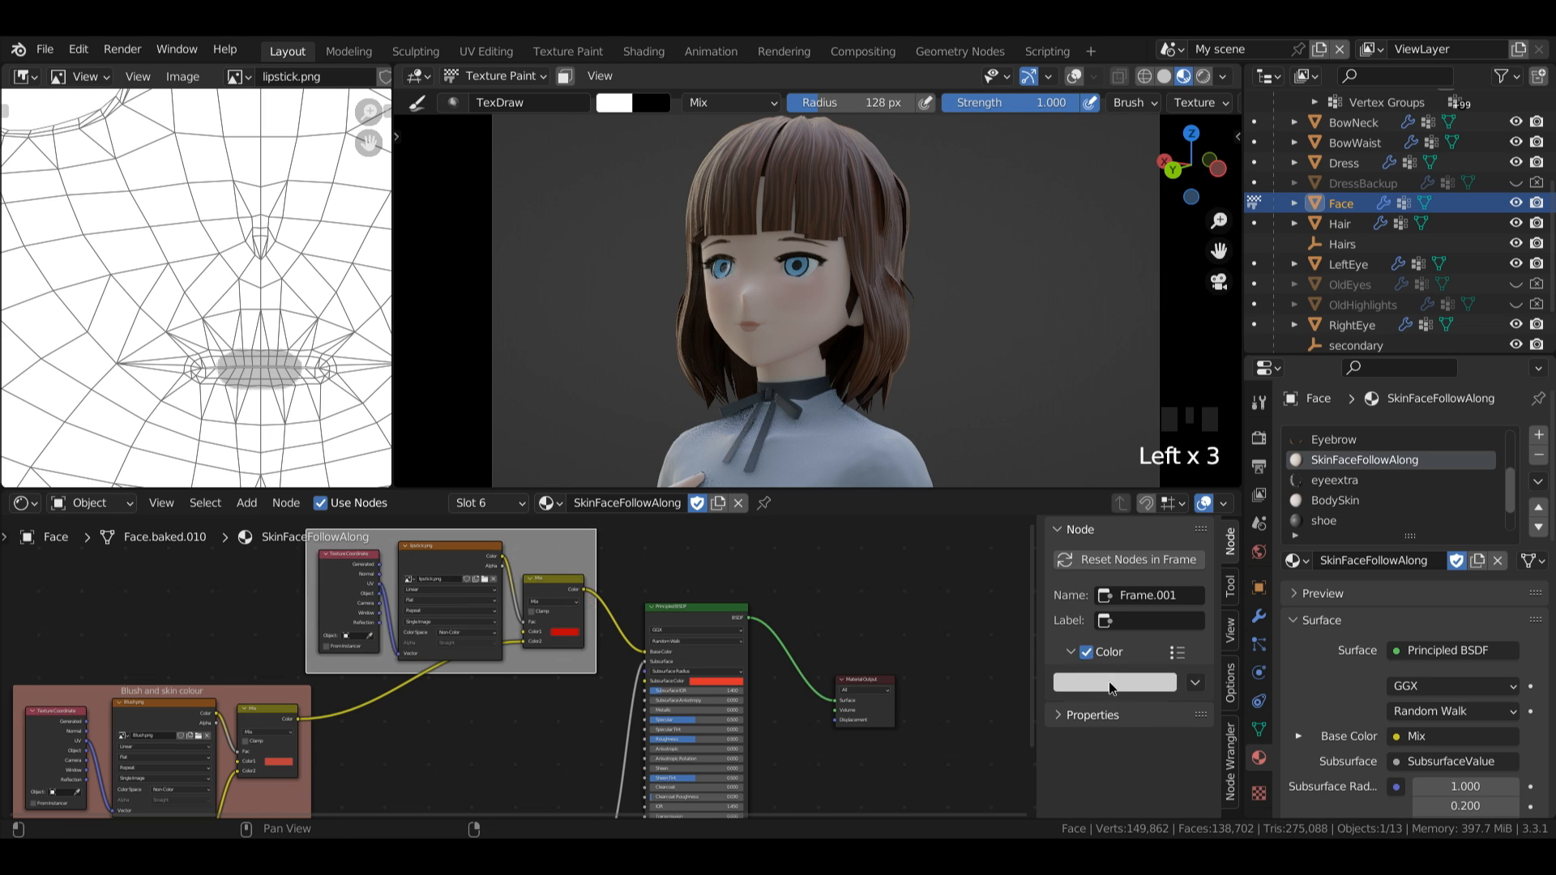
left_click(1145, 554)
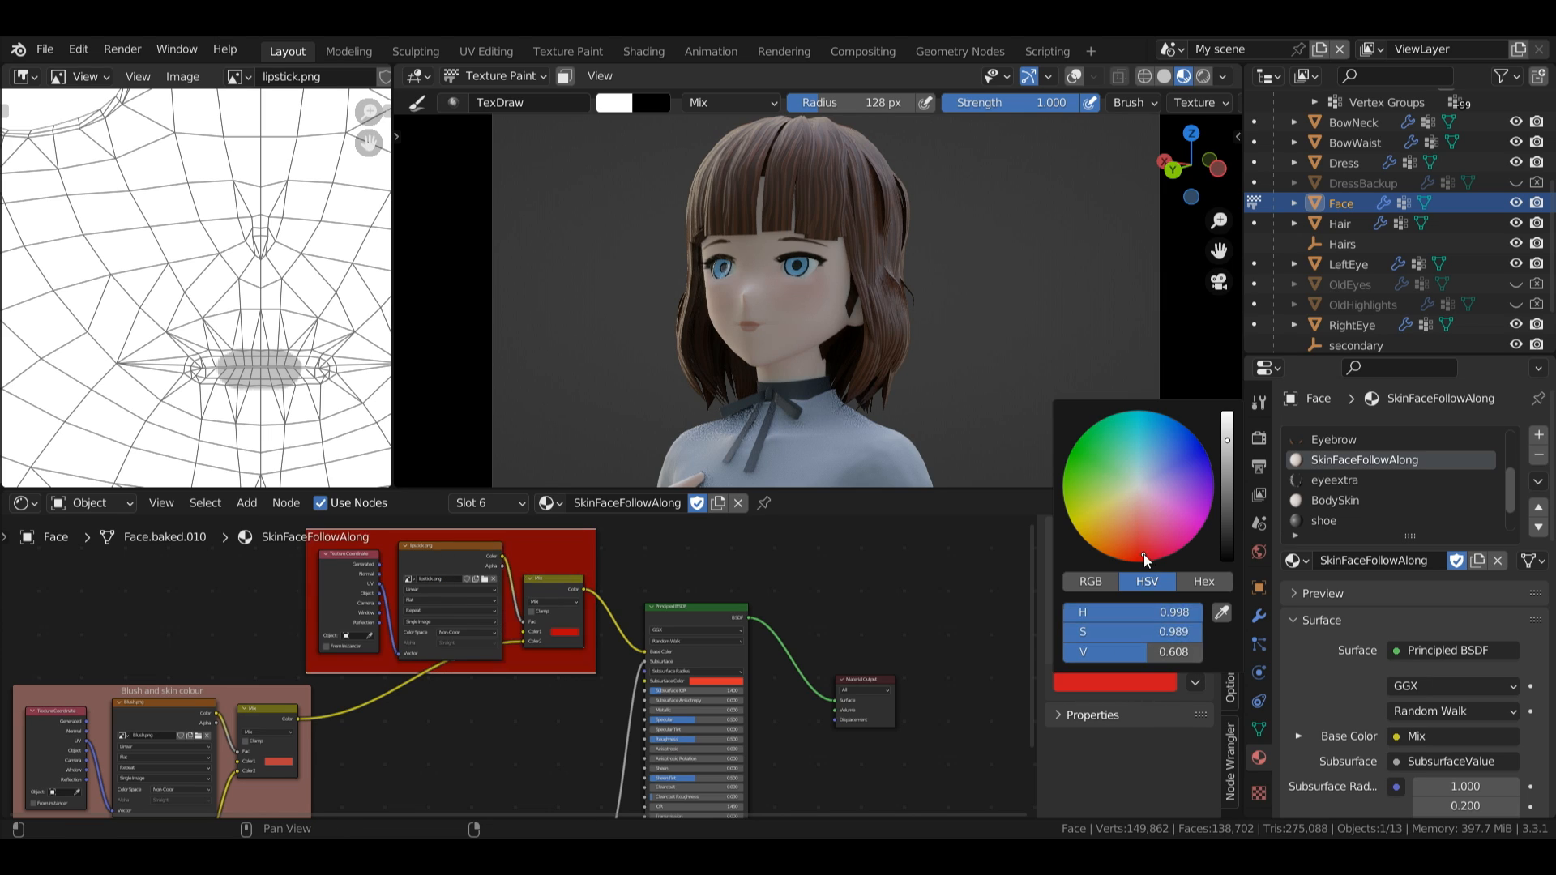
left_click(1146, 621)
type("Lipstick")
key("Return")
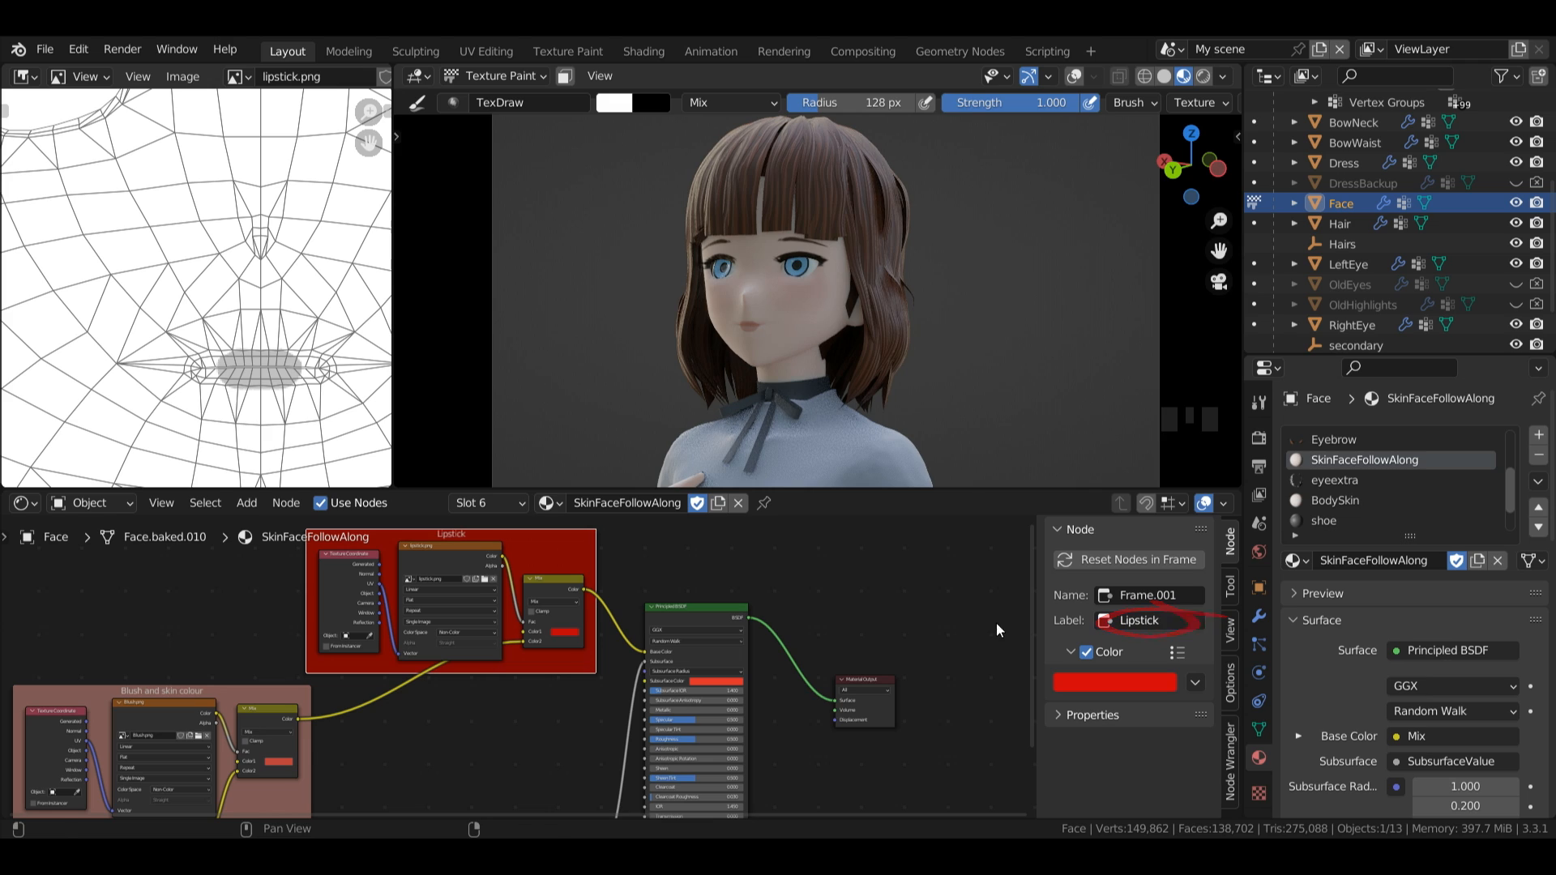
- Move the blush and Lipstick frames away from the Principled BSDF and add EyeShadow.png as a Non-Color image texture
left_click_drag(547, 549, 496, 557)
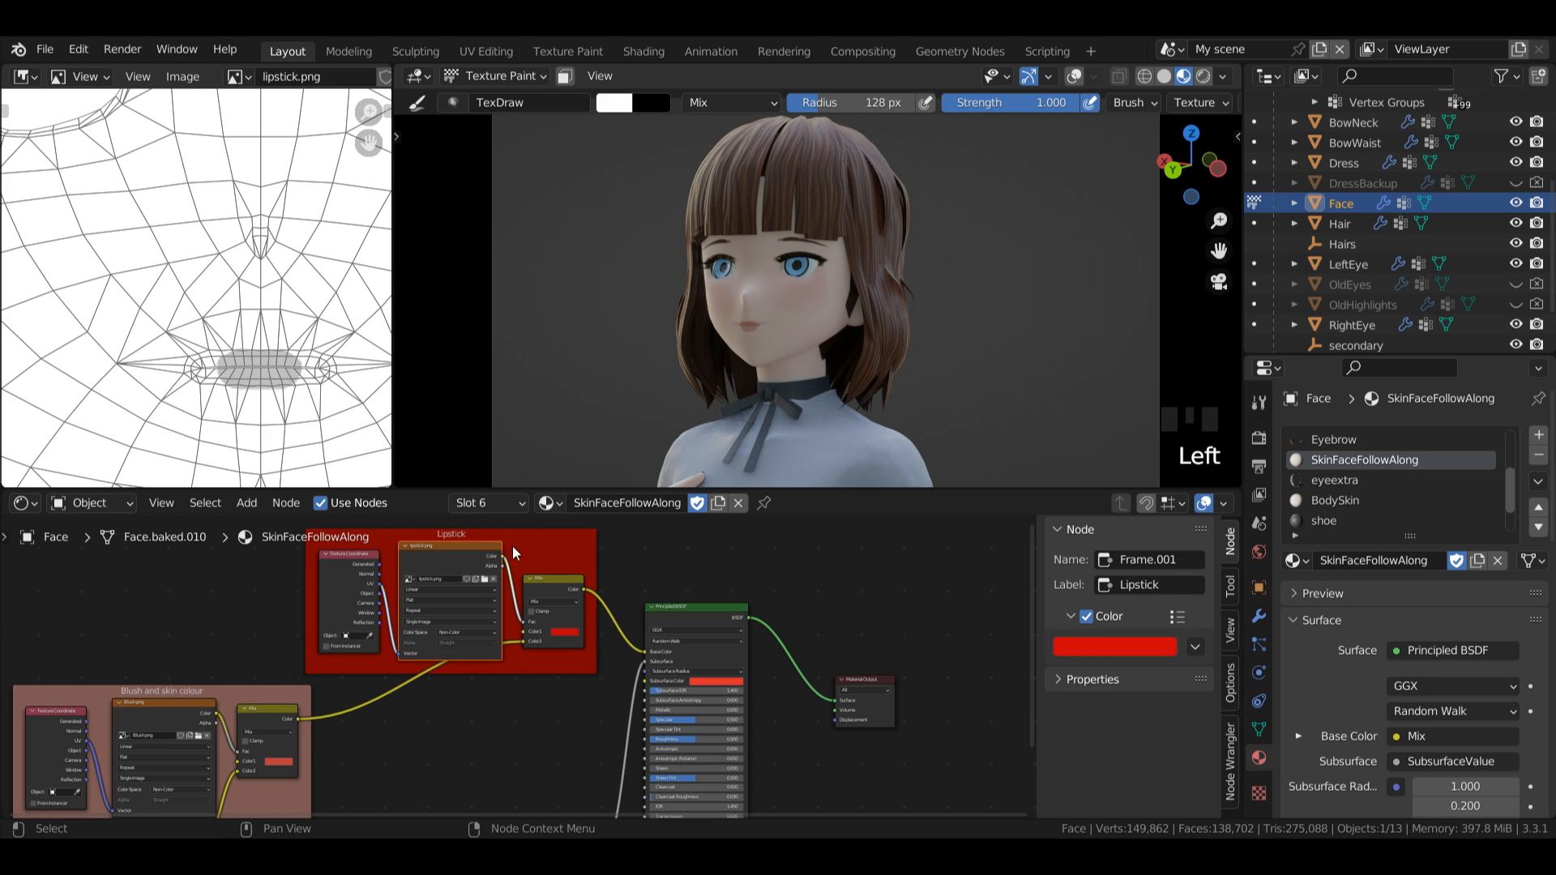
left_click_drag(259, 689, 215, 742)
left_click_drag(556, 533, 421, 577)
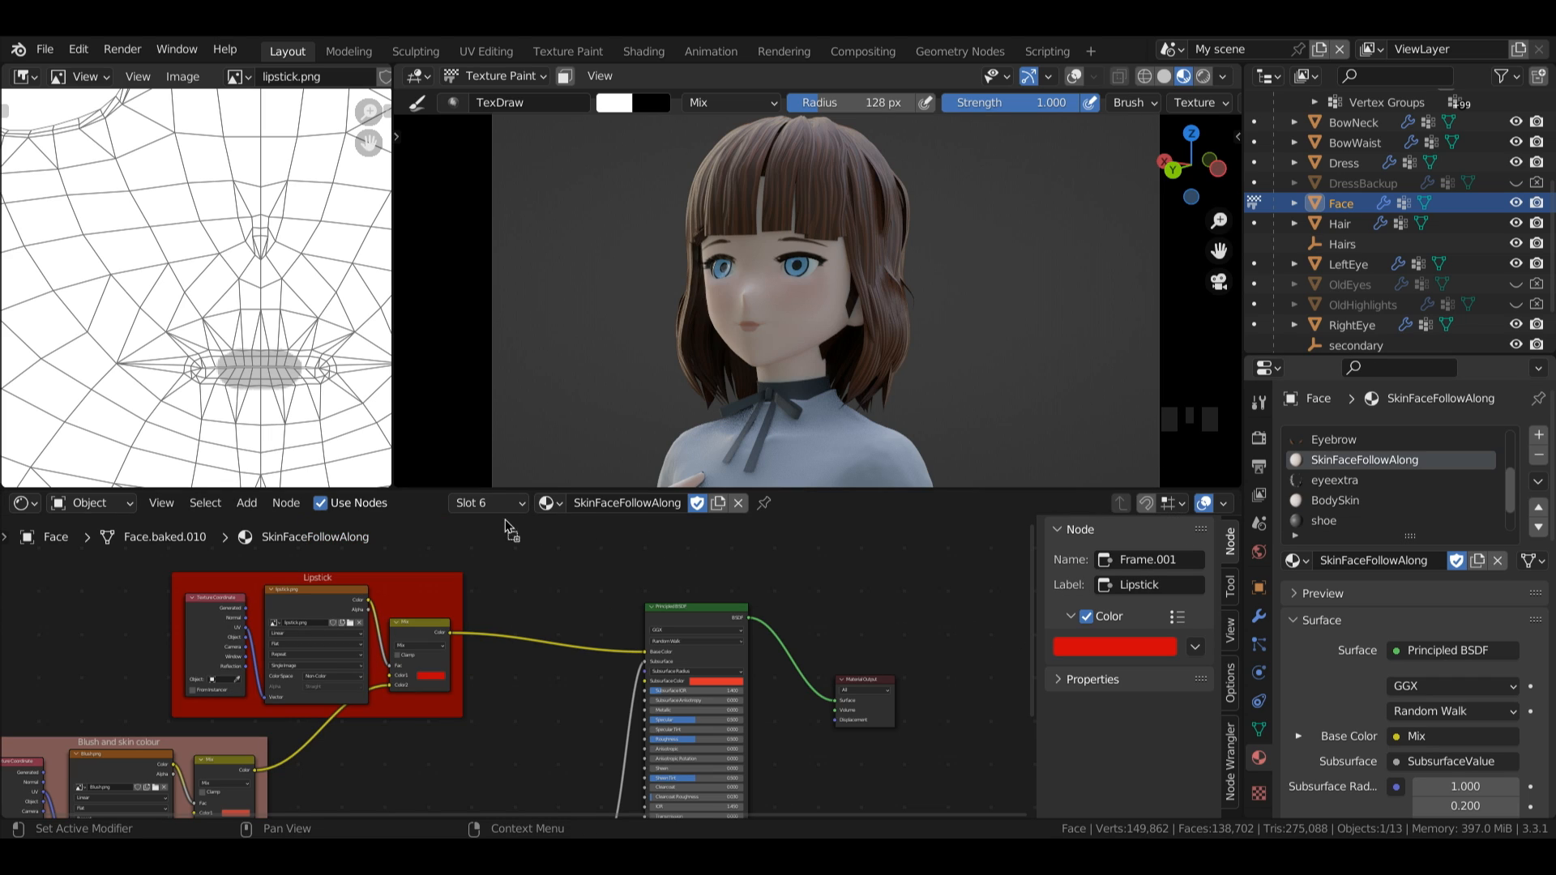
left_click_drag(527, 563, 527, 561)
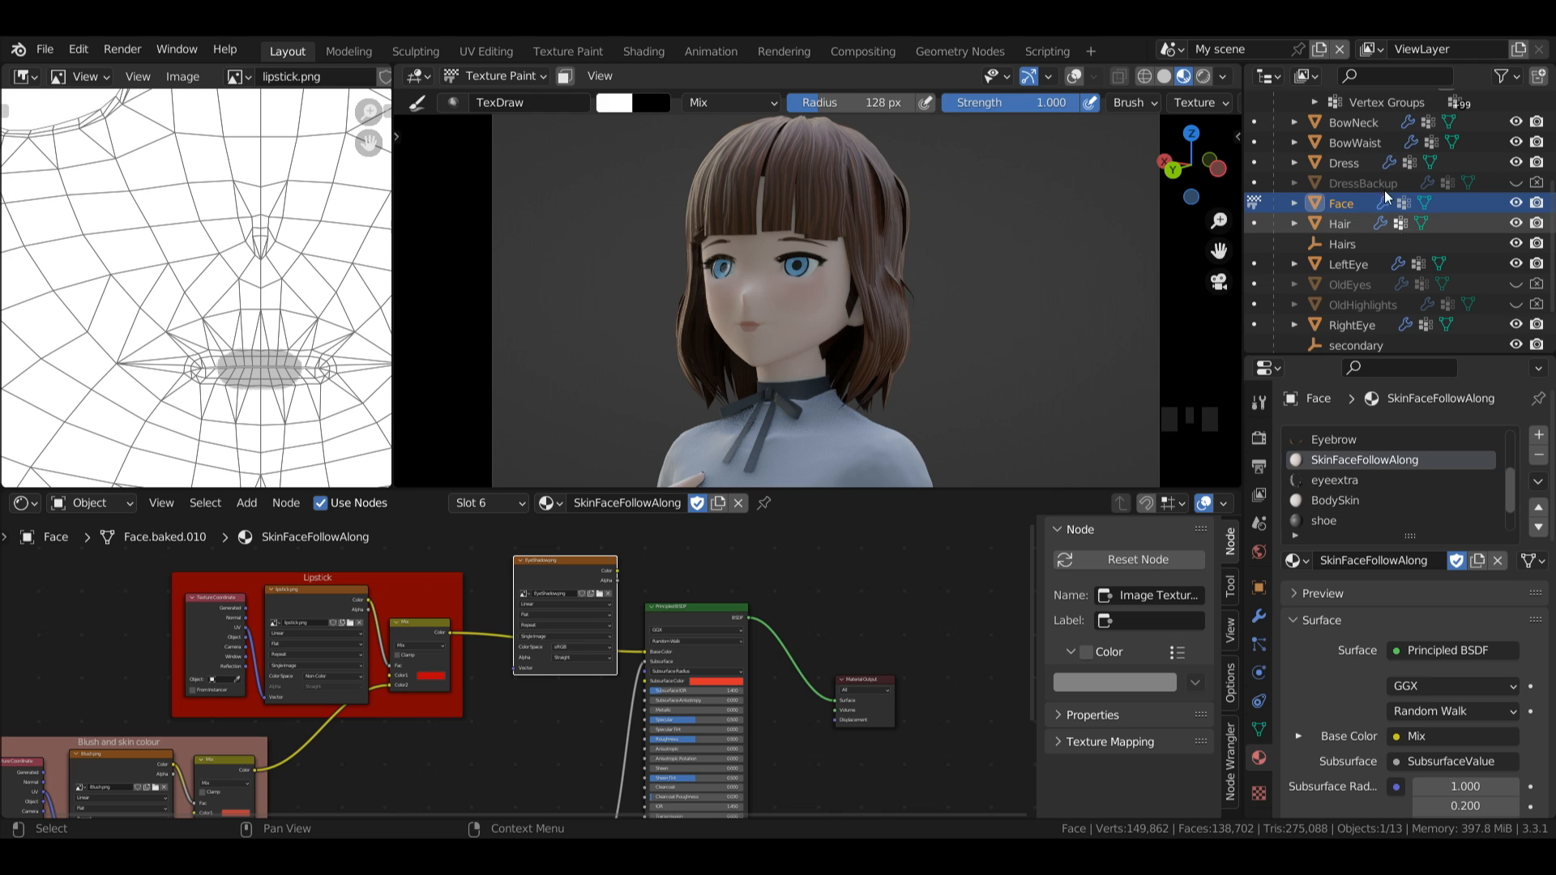
left_click(577, 646)
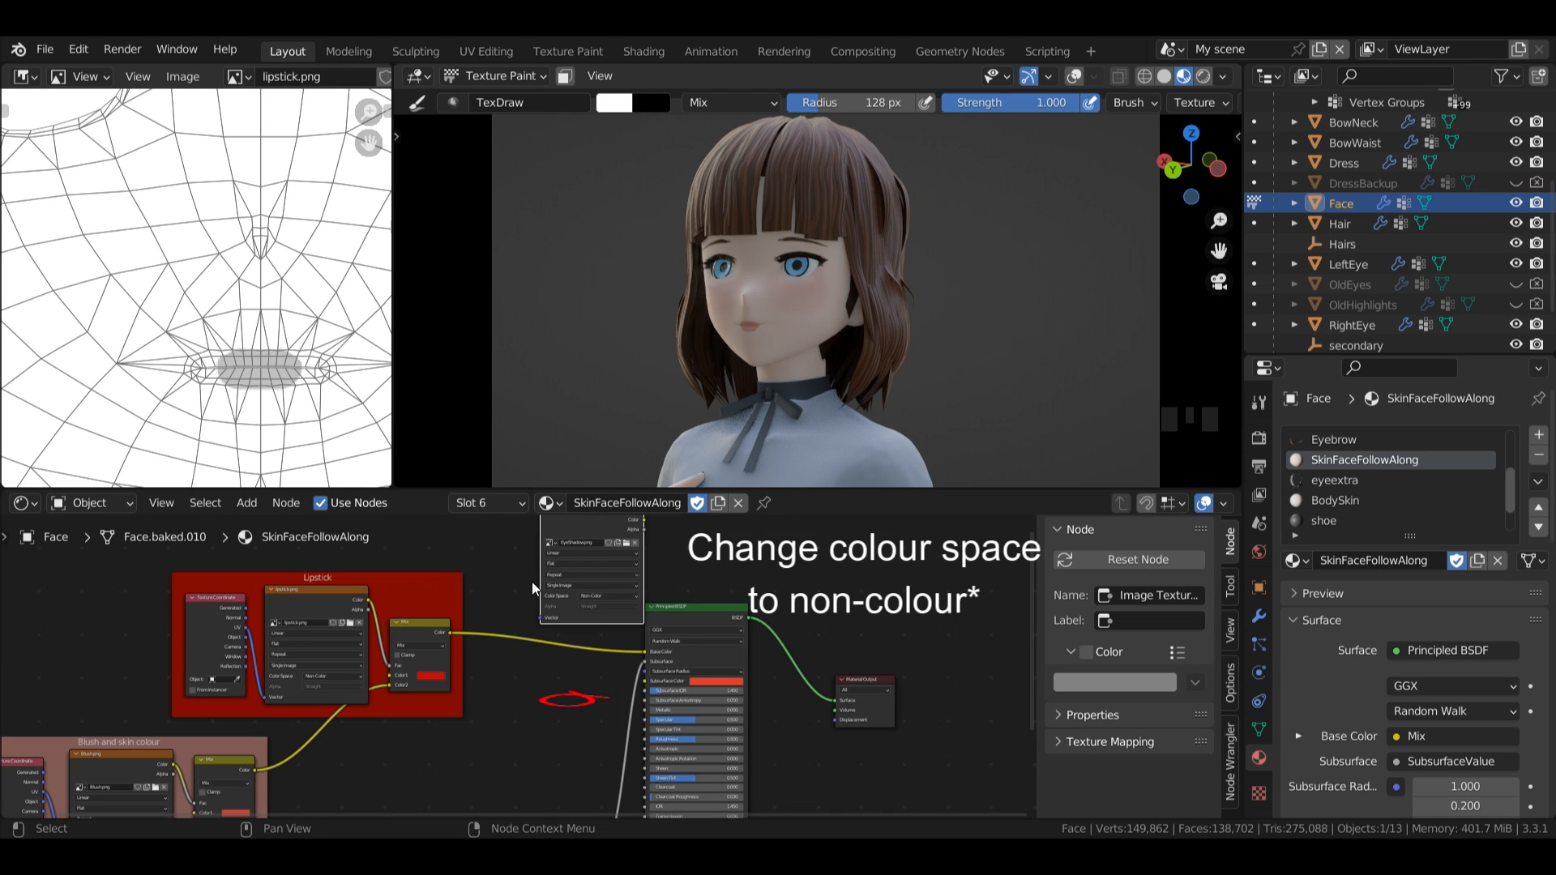
- Connect a new Texture Coordinate node's UV output to EyeShadow.png's Vector and move the Principled BSDF and Material Output farther away
key("shift+a")
mouse_move(519, 604)
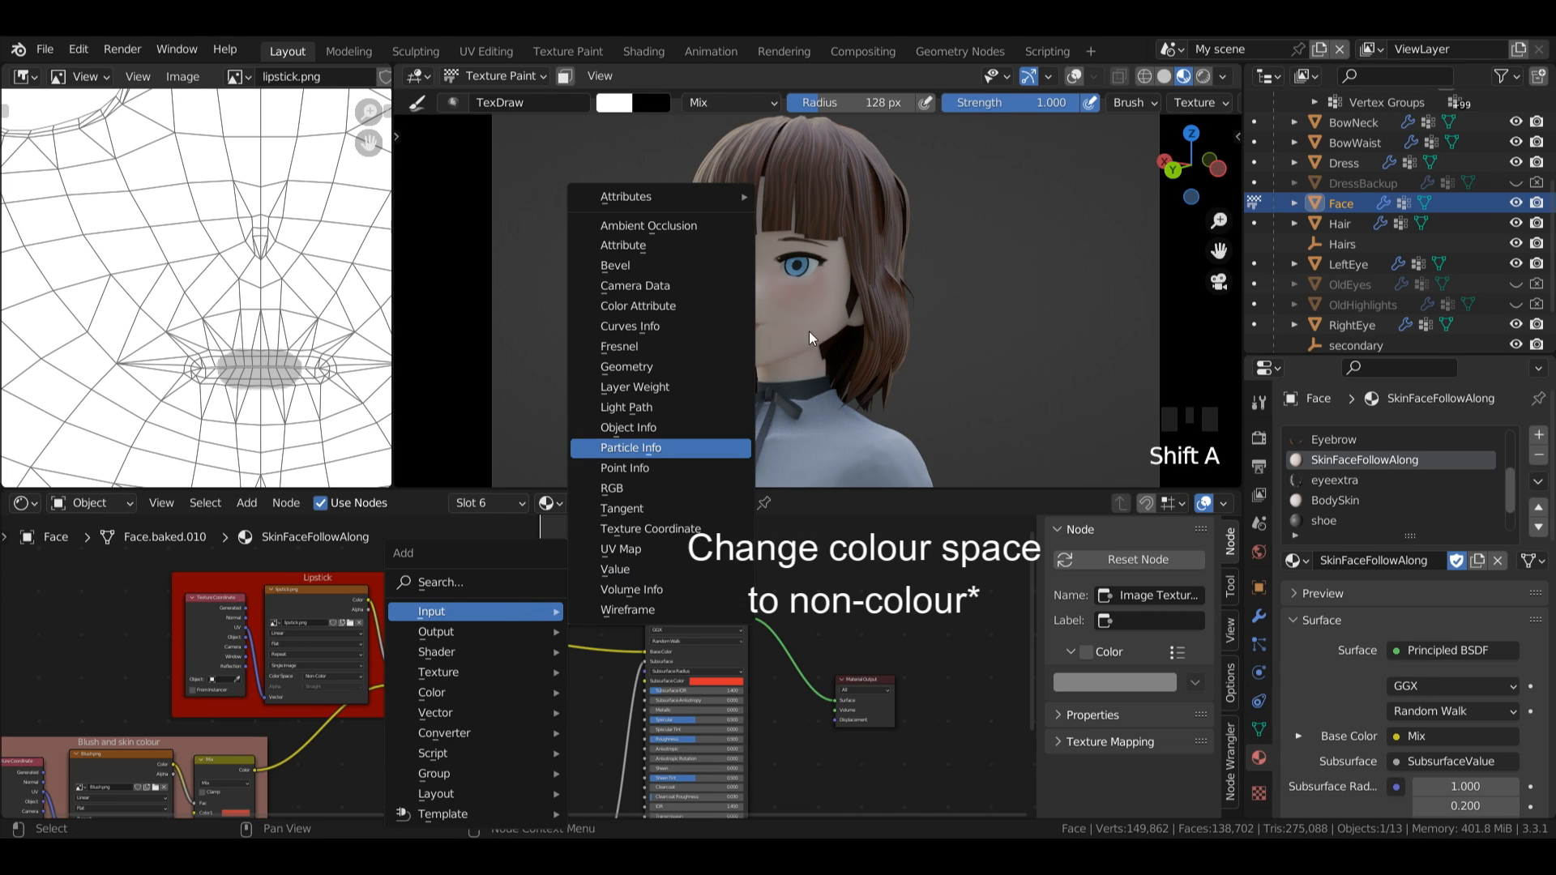
left_click(685, 530)
left_click(476, 527)
left_click_drag(531, 554, 551, 624)
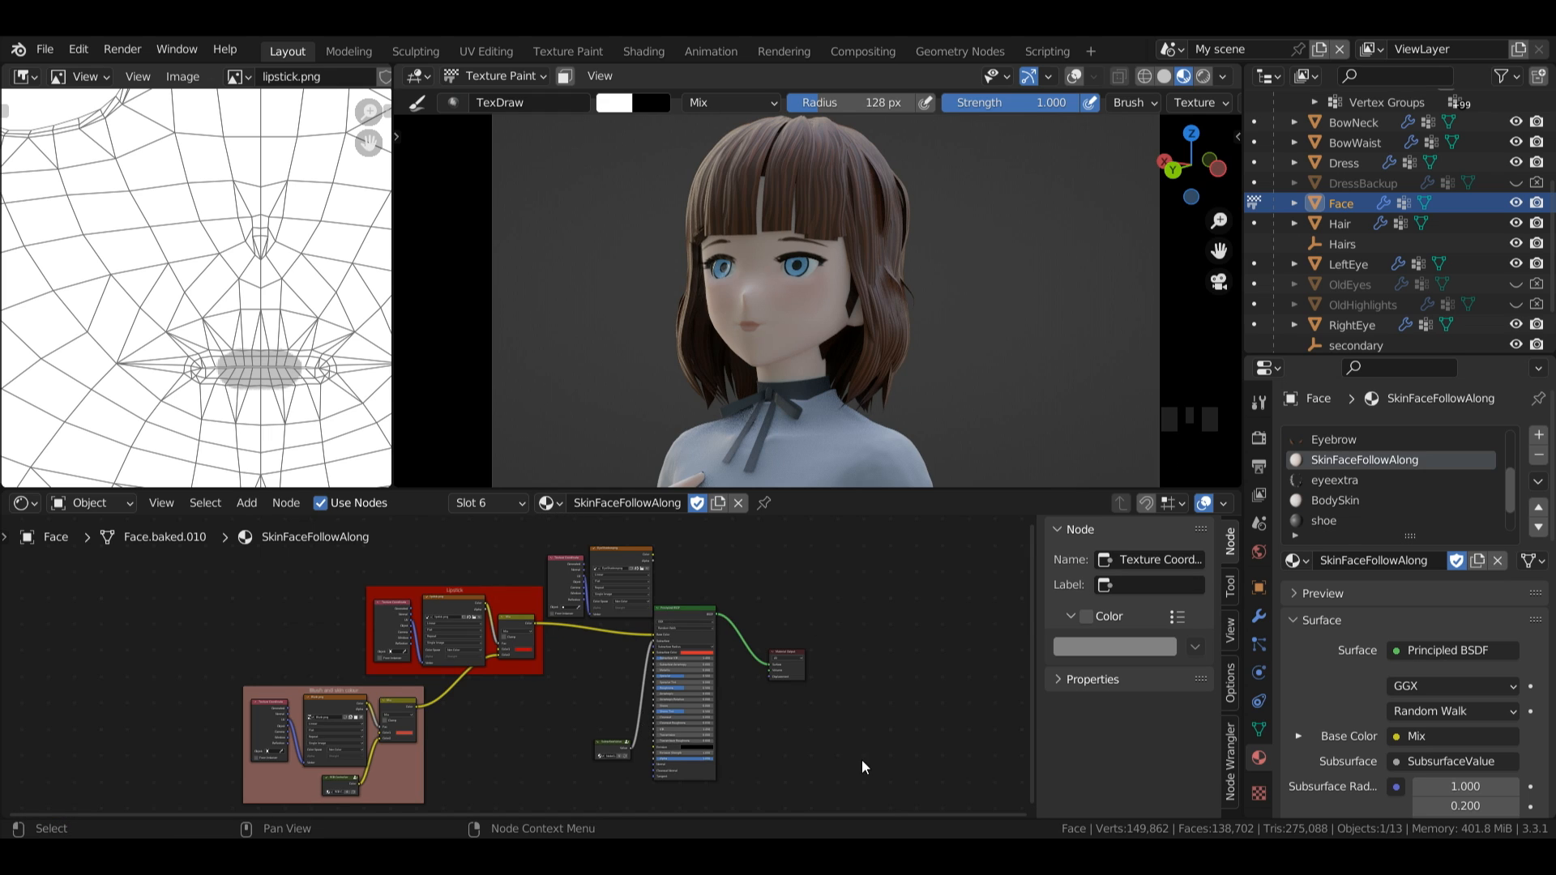
left_click_drag(863, 767, 676, 659)
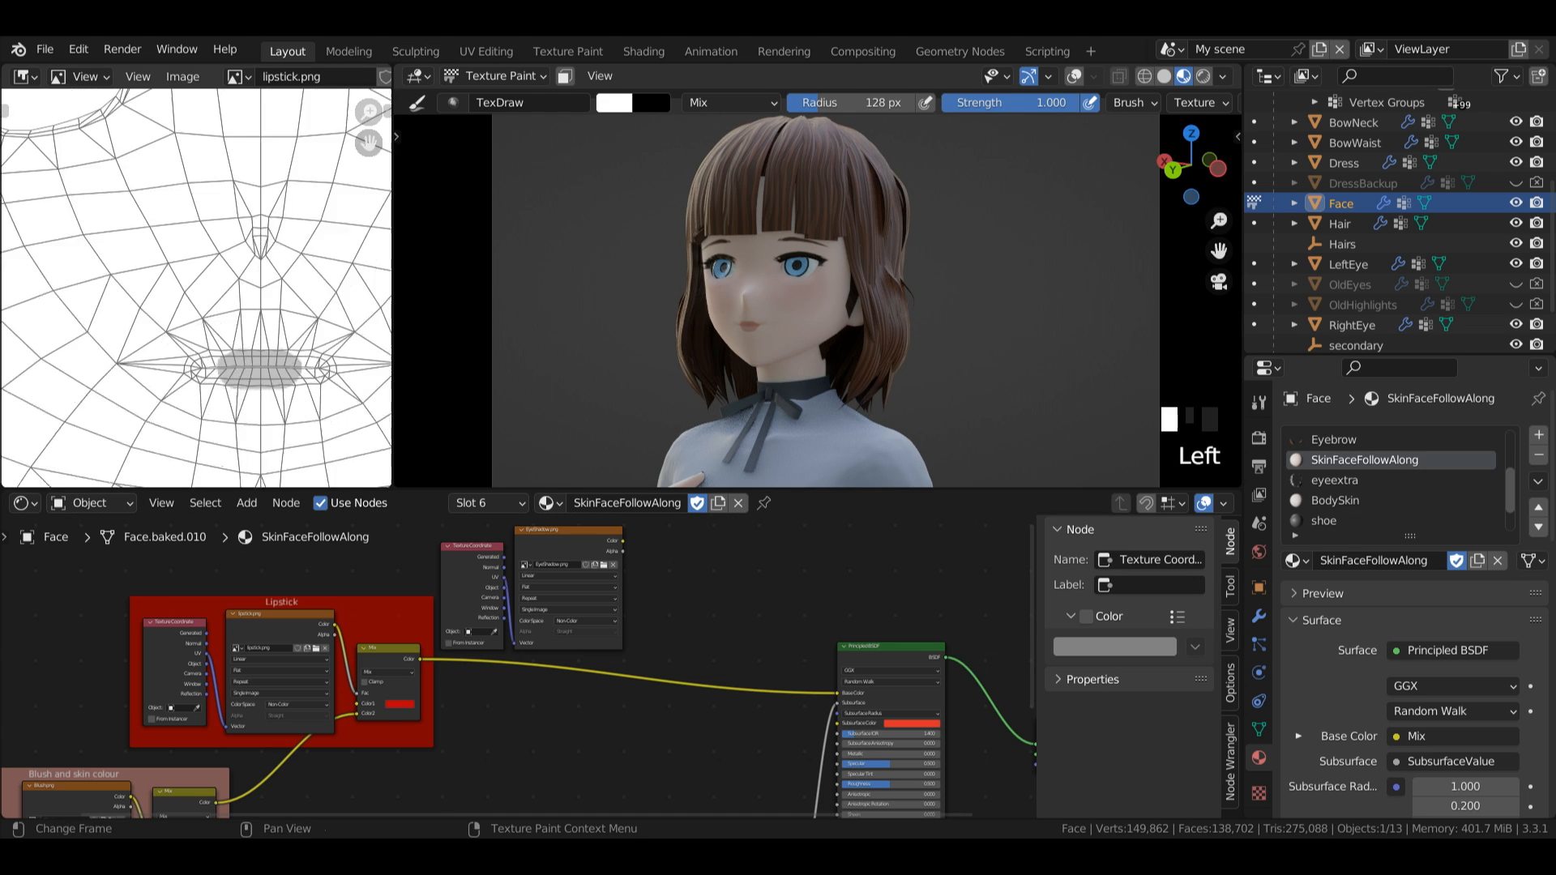
- Display EyeShadow.png in the image editor with the eye area in view
left_click_drag(368, 112, 368, 279)
left_click(235, 81)
left_click(237, 241)
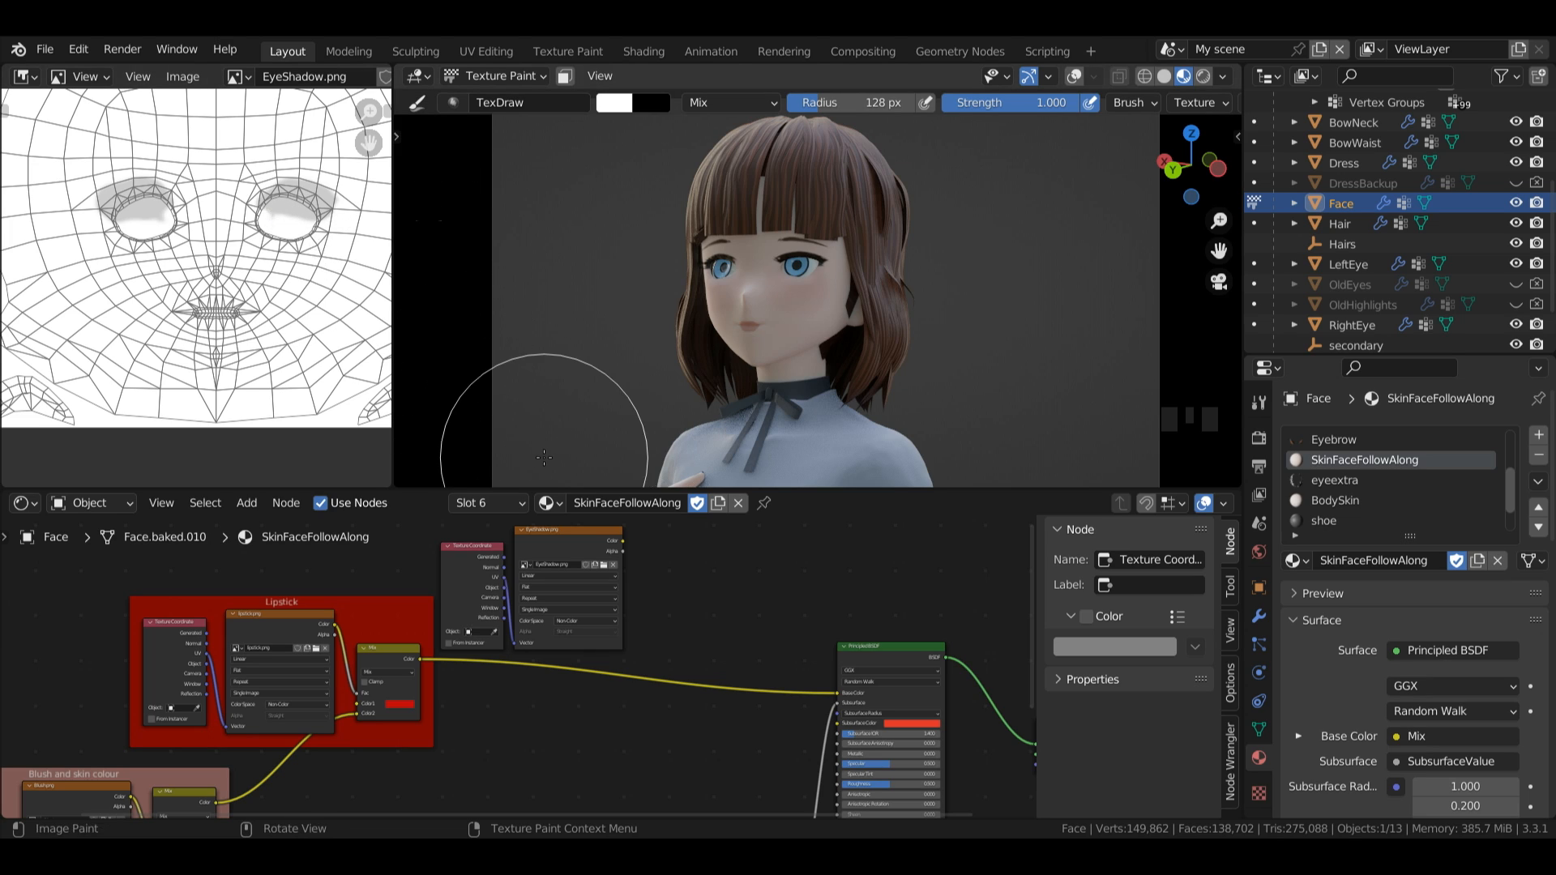
- Add a Mix node beside the EyeShadow.png texture and connect the texture's Color output to its Fac input
key("shift+a")
mouse_move(697, 590)
left_click(666, 555)
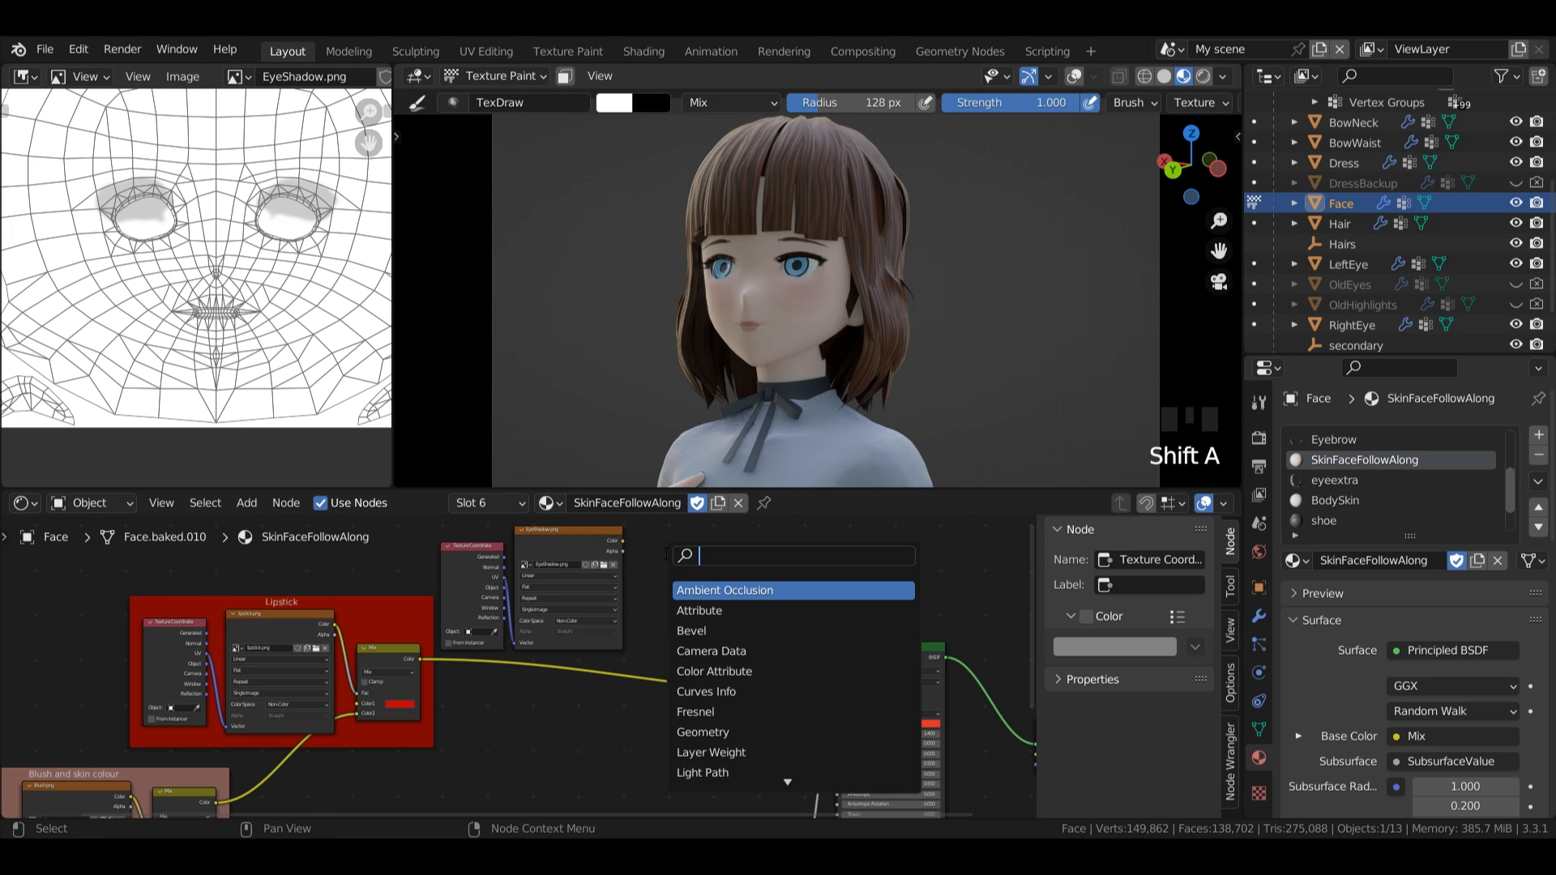
type("mix")
key("Return")
left_click(666, 559)
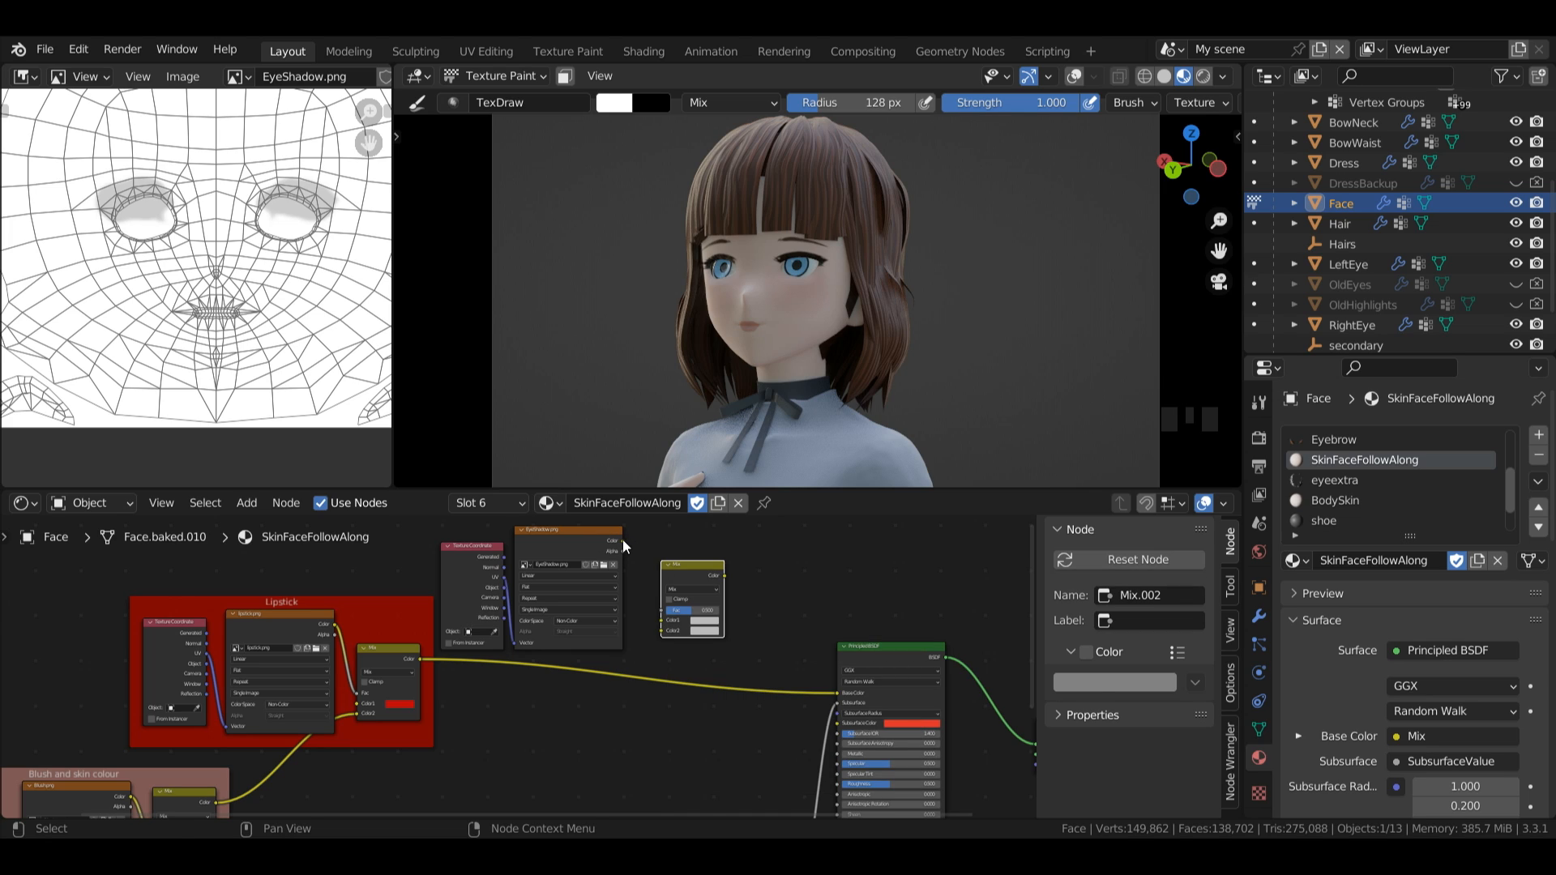
left_click_drag(623, 538, 663, 609)
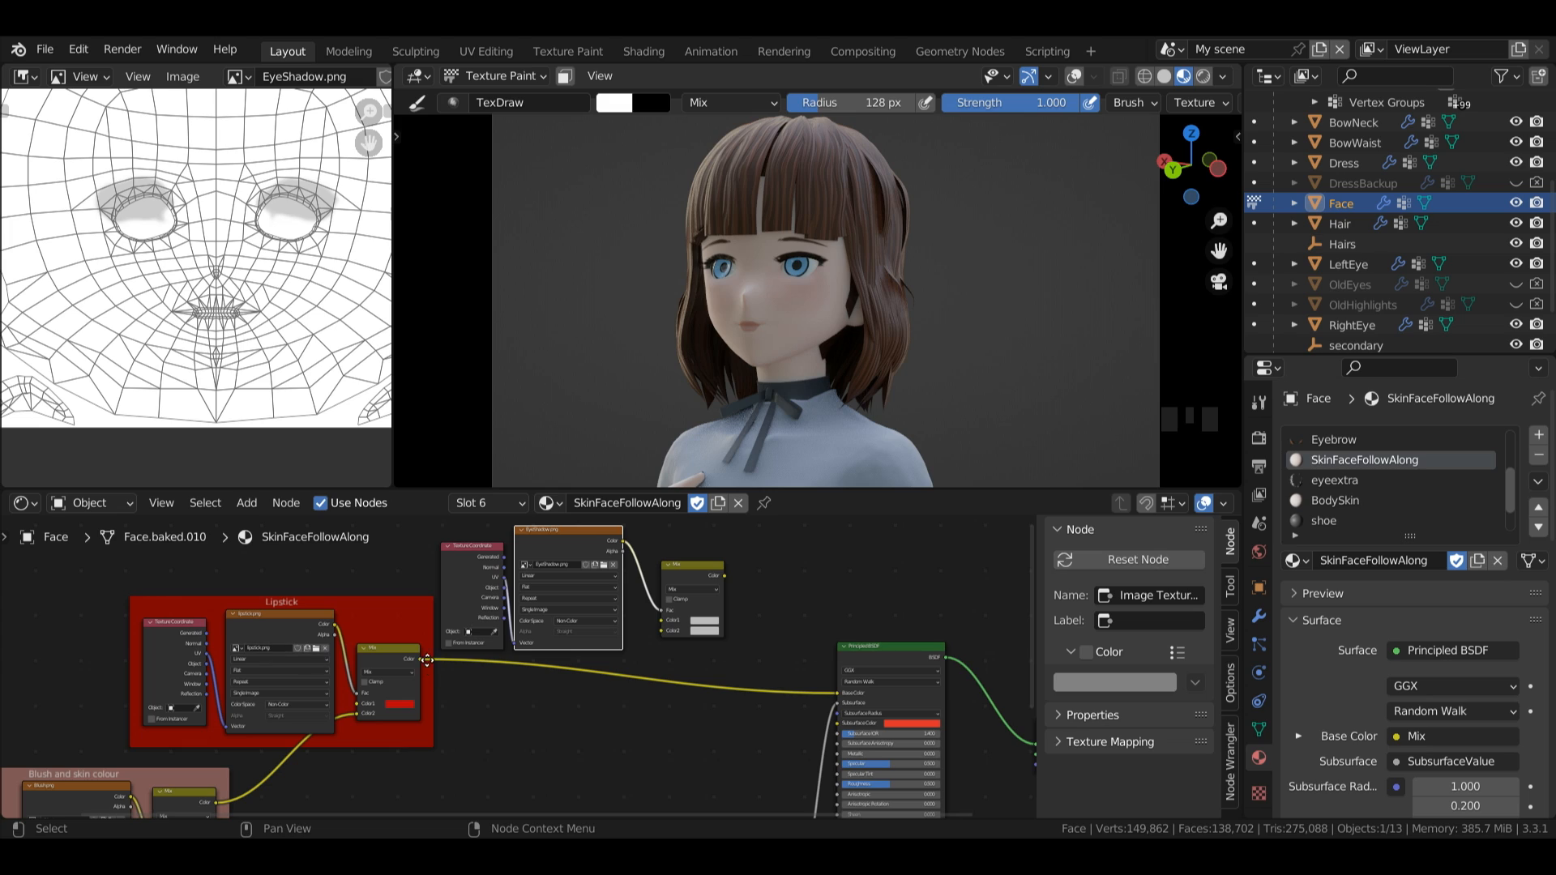
- Connect the Lipstick Mix output to the eye shadow Mix node's Color2 and that node's output to the Principled BSDF's Base Color
left_click_drag(474, 790, 139, 727)
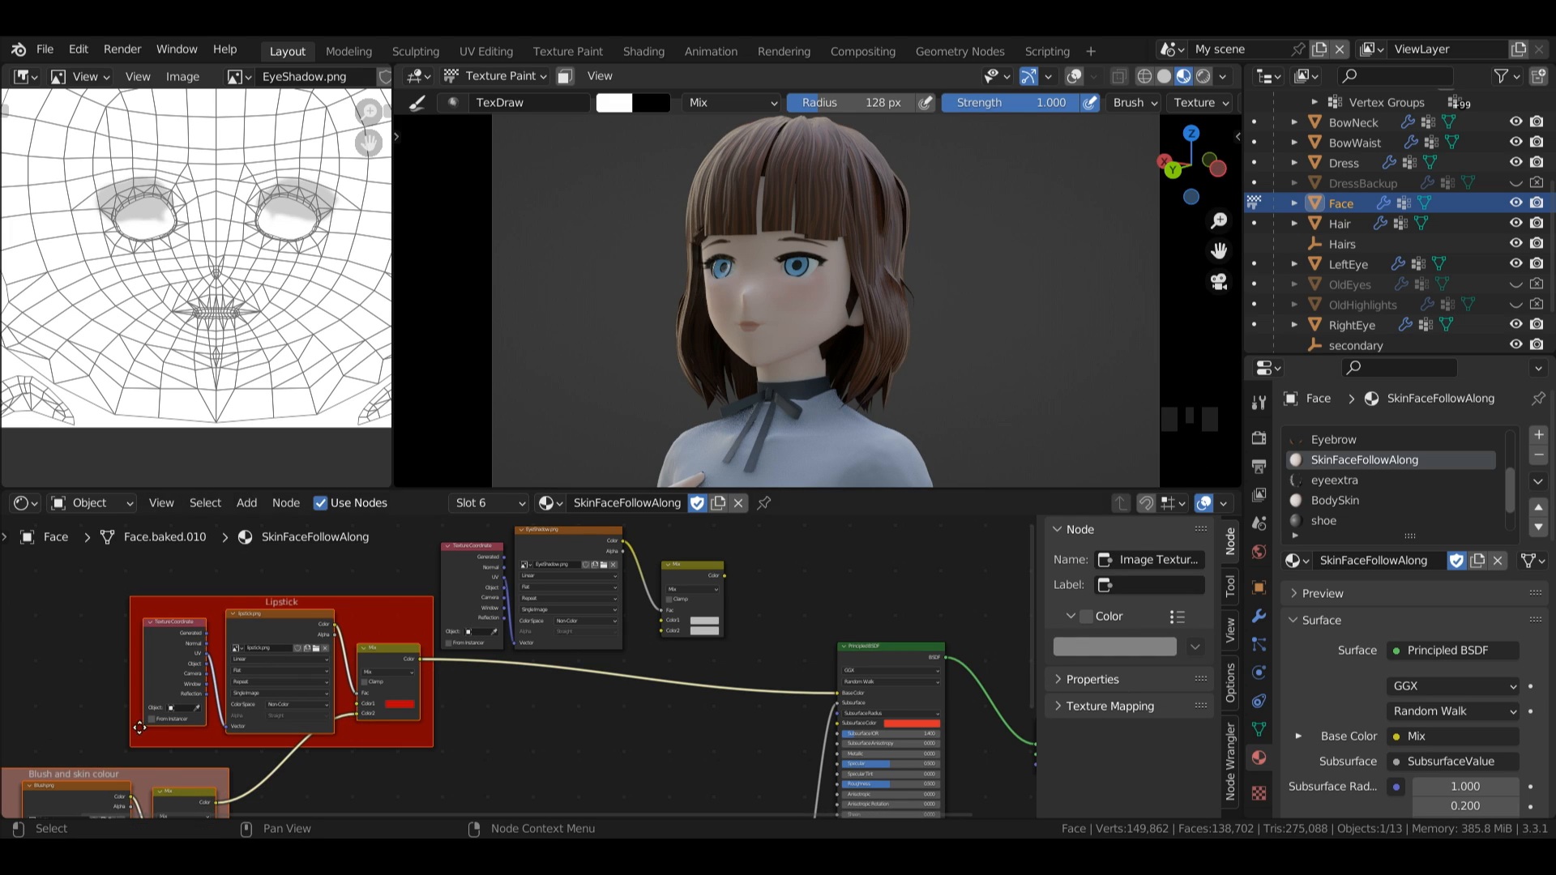
left_click(527, 723)
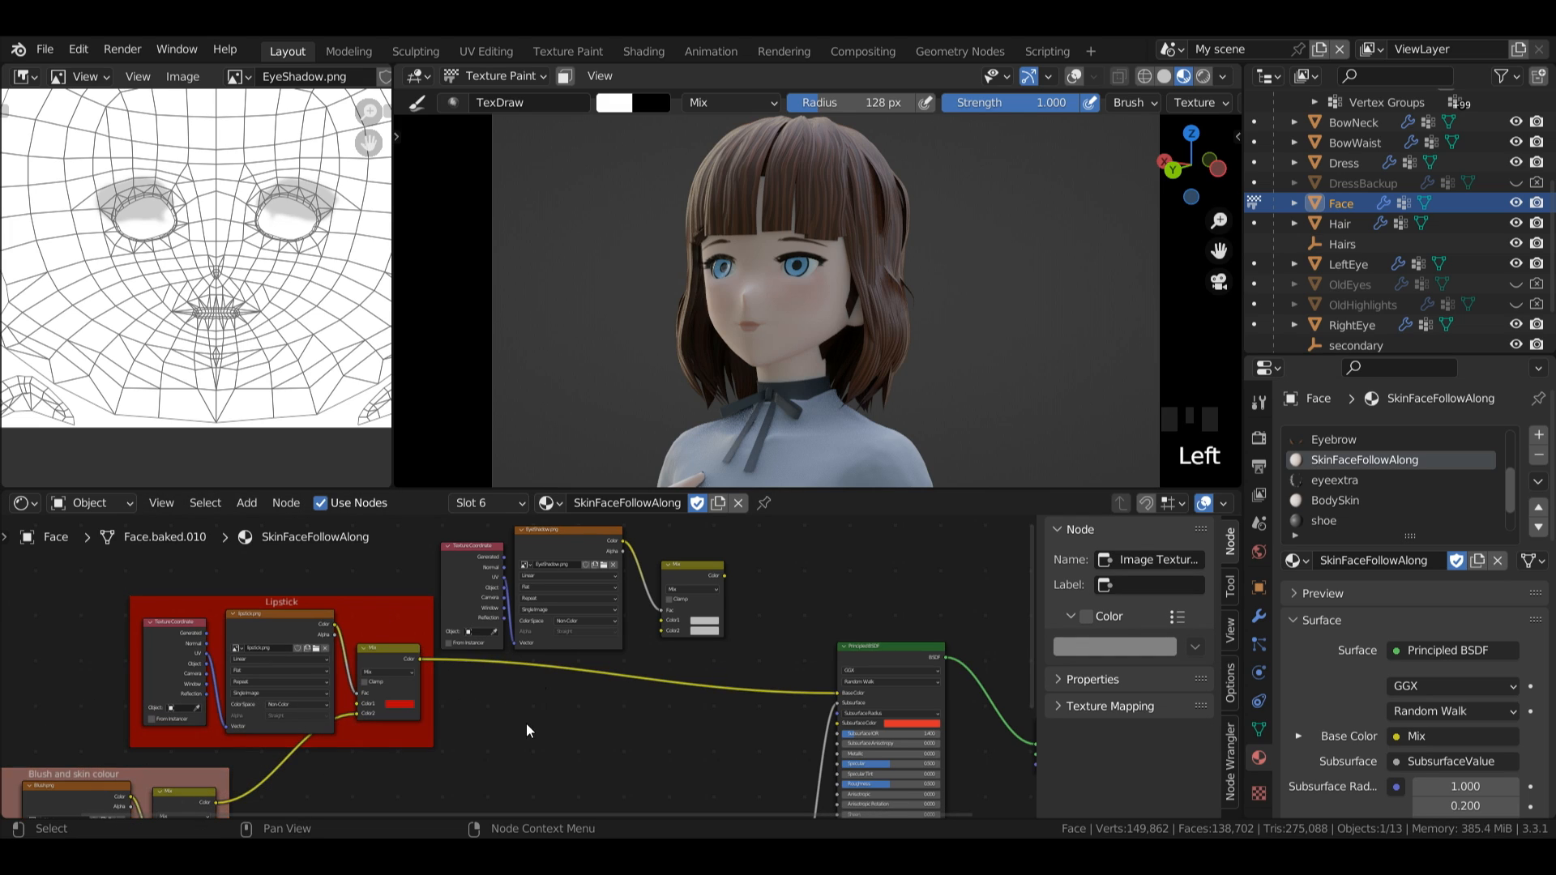
left_click(420, 658)
left_click_drag(419, 659, 669, 634)
mouse_move(724, 575)
left_mouse_down()
mouse_move(810, 681)
mouse_move(851, 680)
mouse_move(859, 698)
mouse_move(728, 557)
left_mouse_up()
- Set the eye shadow Mix node's Color1 to red and join the three eye shadow nodes in a frame
left_click(704, 621)
left_click_drag(713, 650, 466, 552)
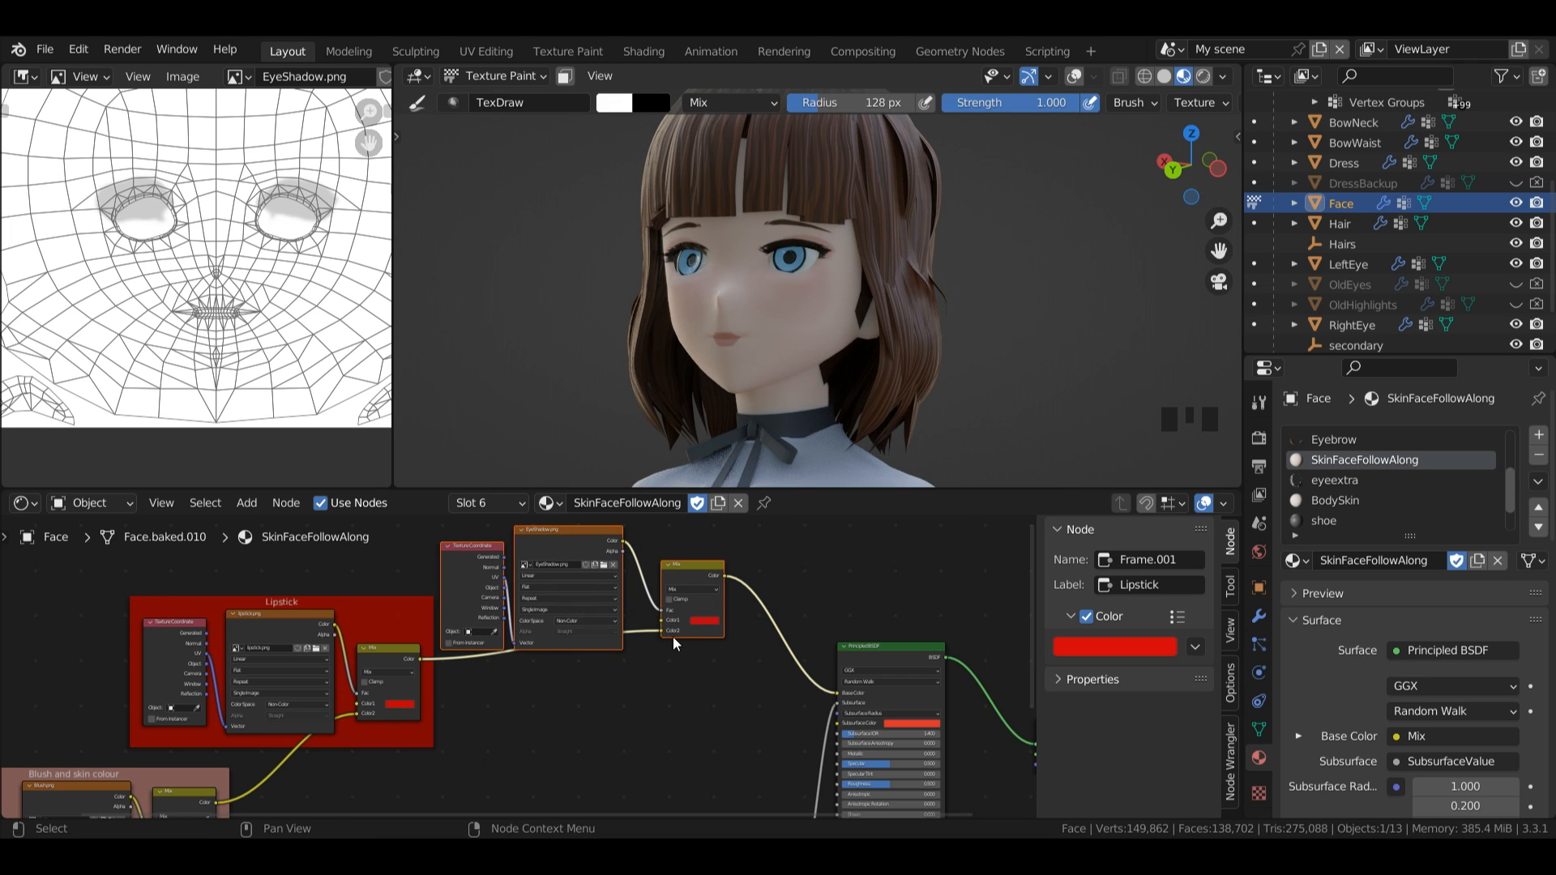
key("ctrl+j")
- Color the eye shadow frame salmon pink and label it "EyeShadow"
left_click(1088, 653)
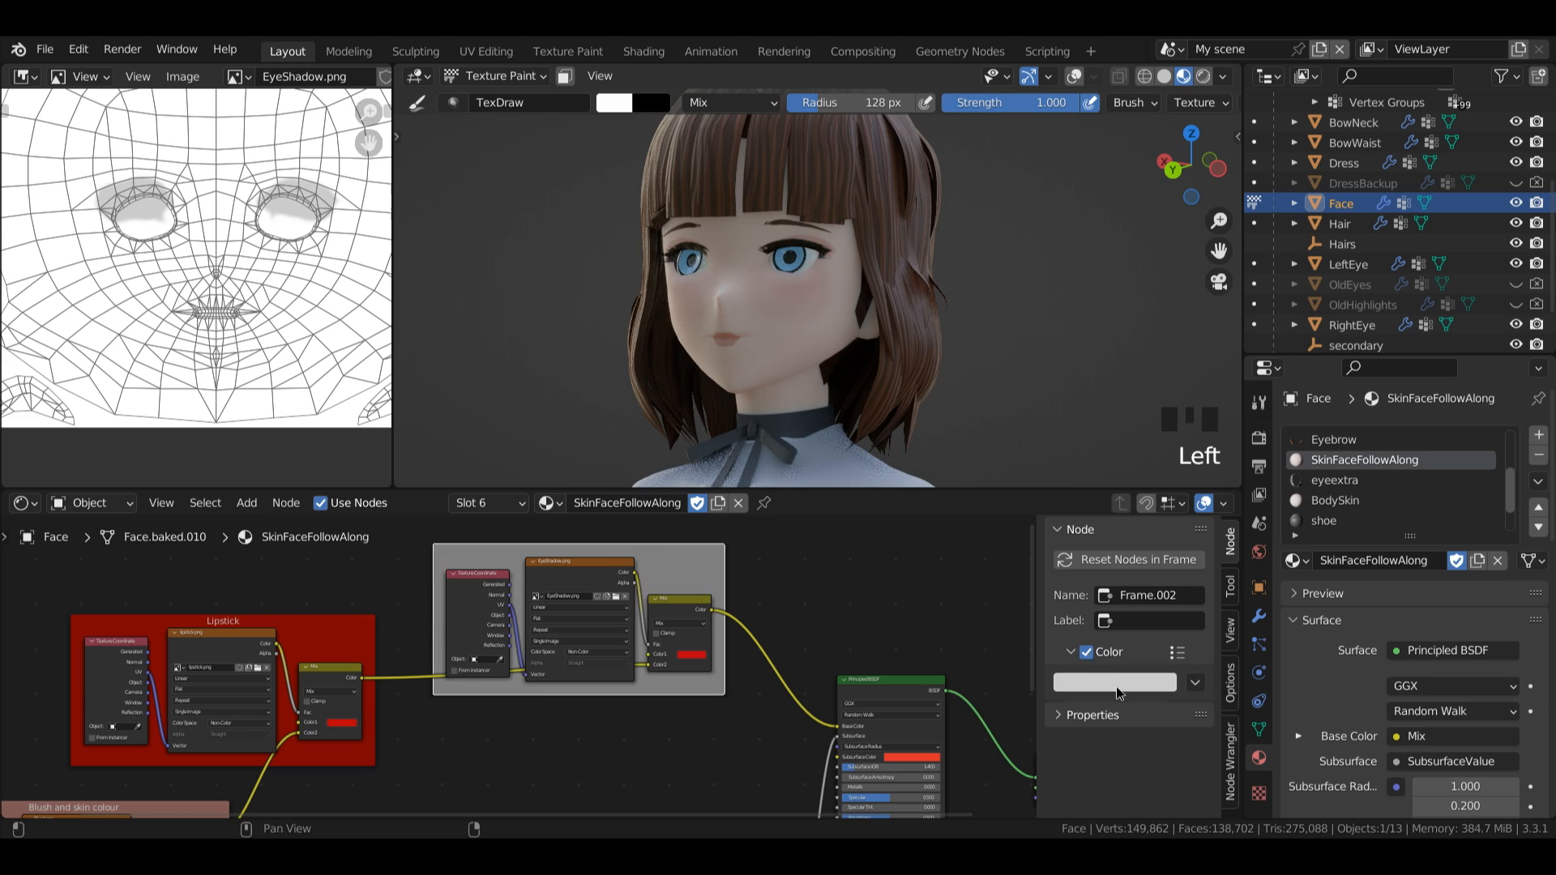
left_click(1114, 682)
left_click(1142, 545)
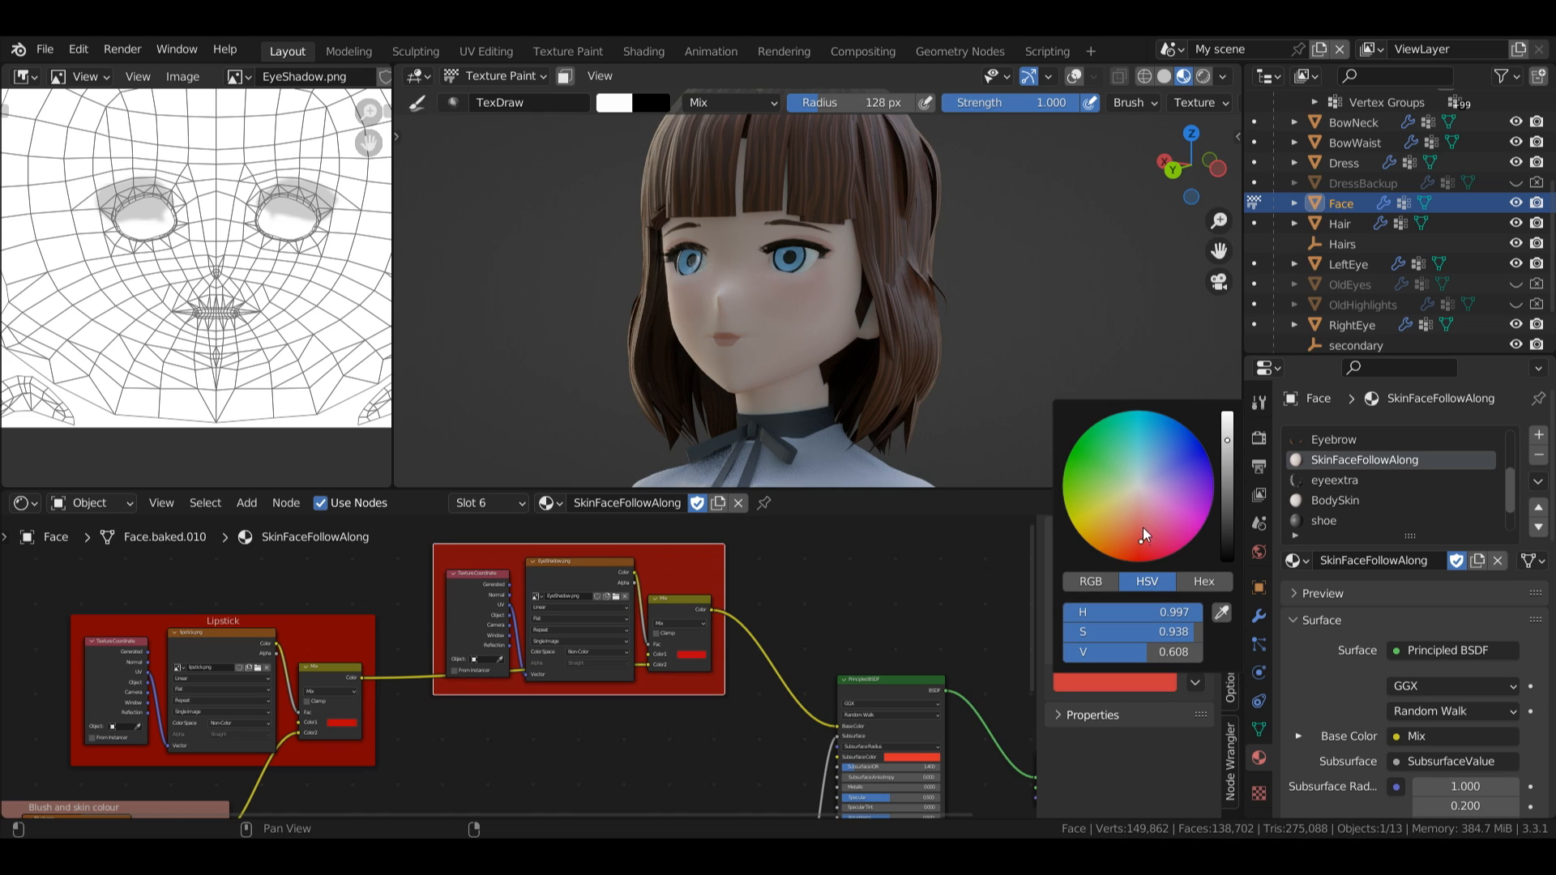
left_click(1145, 622)
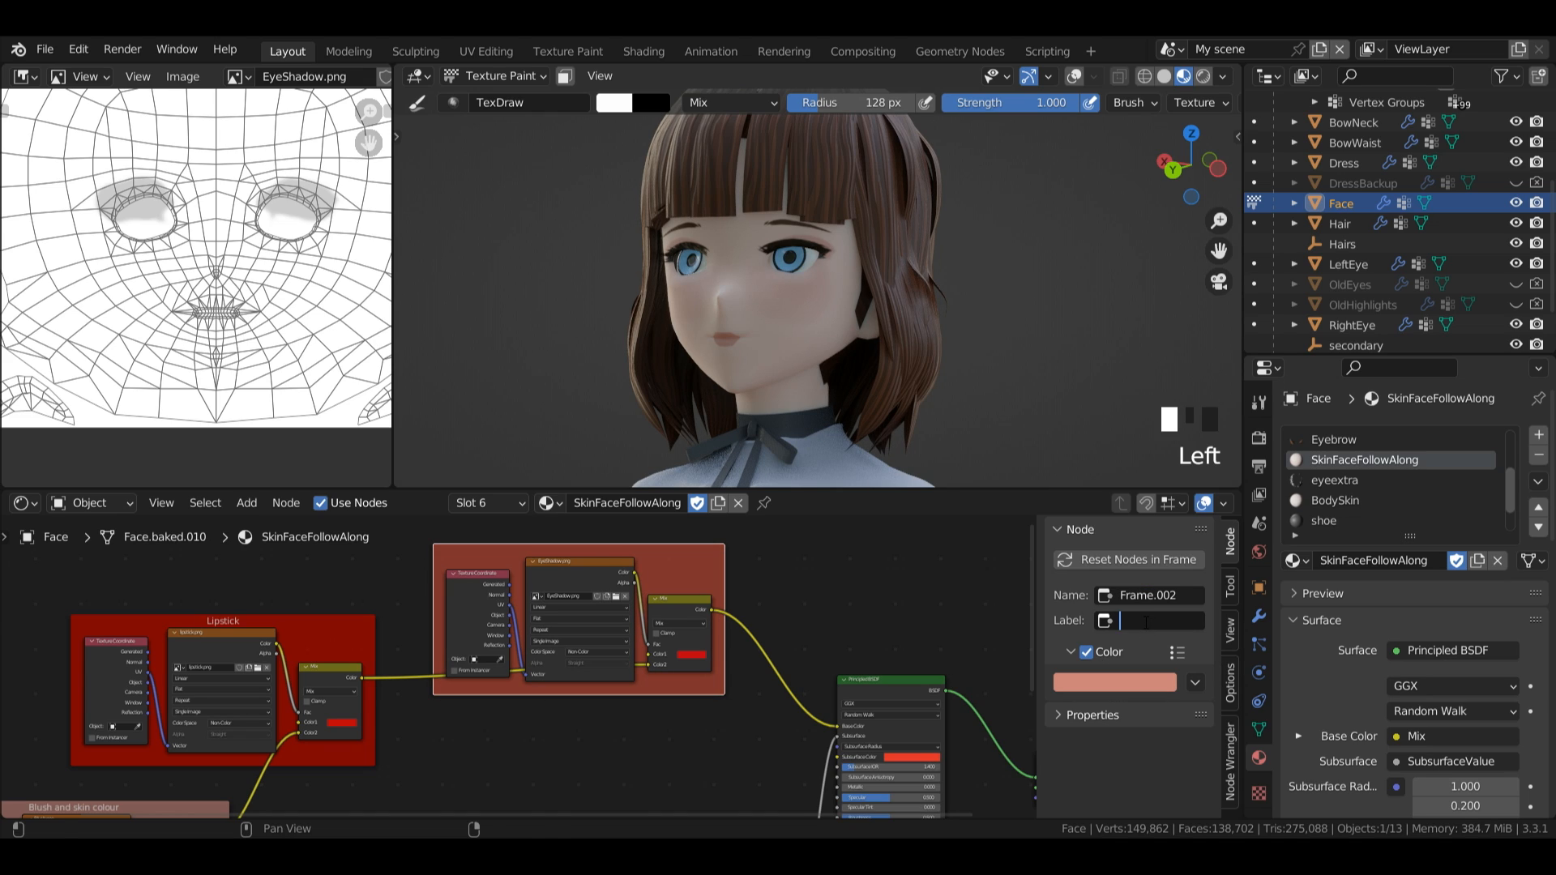
type("EyeShadow")
key("Return")
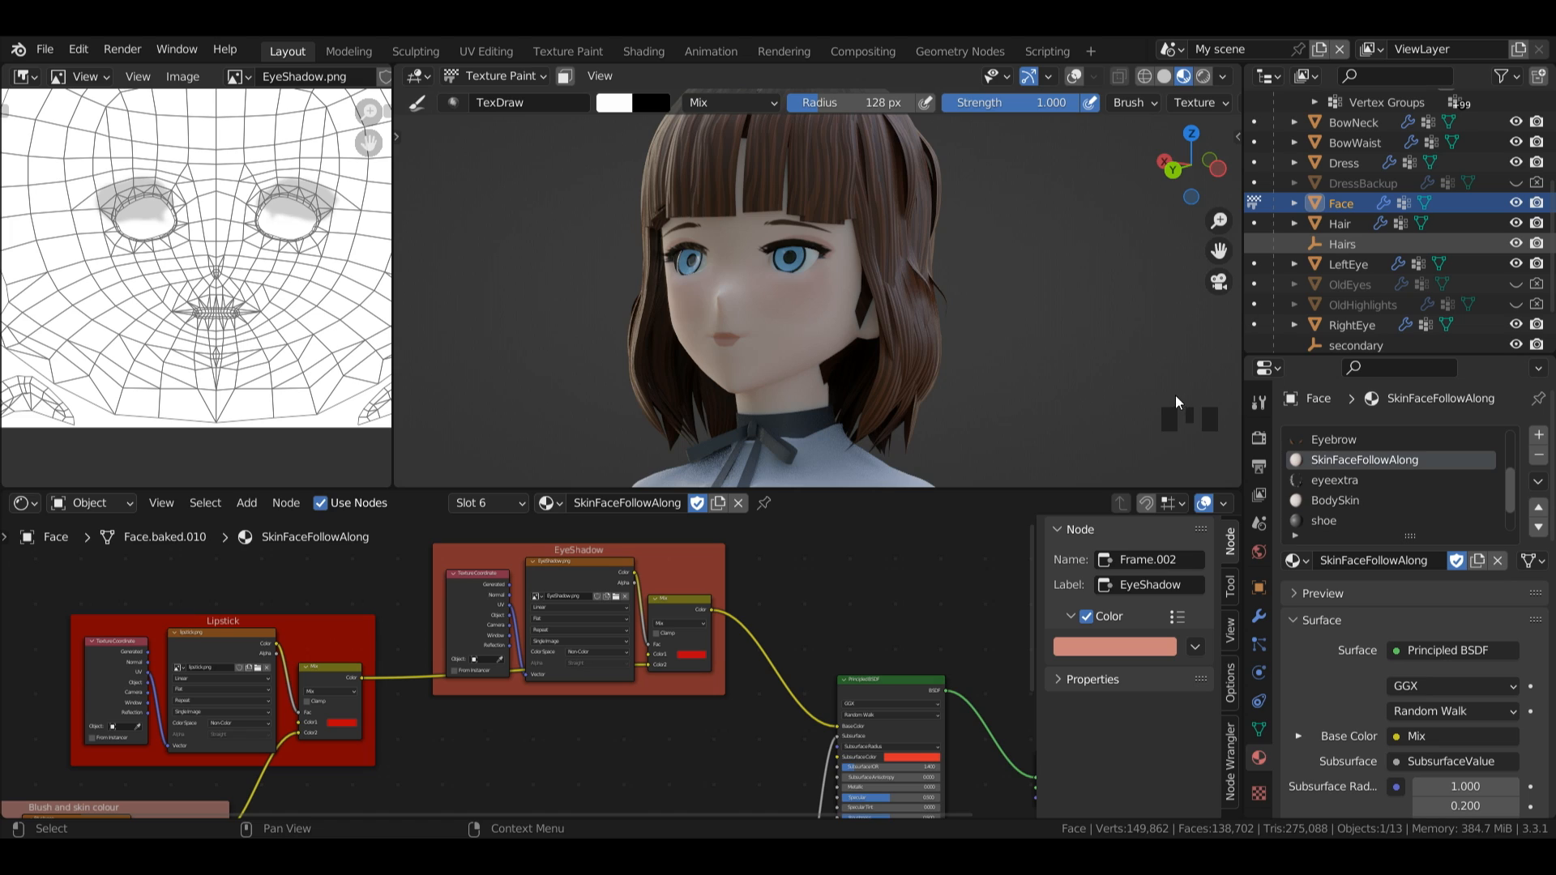
- Add BeautySpot.png as an image texture and move the three makeup frames farther away from the Principled BSDF
left_click_drag(1175, 395, 814, 555)
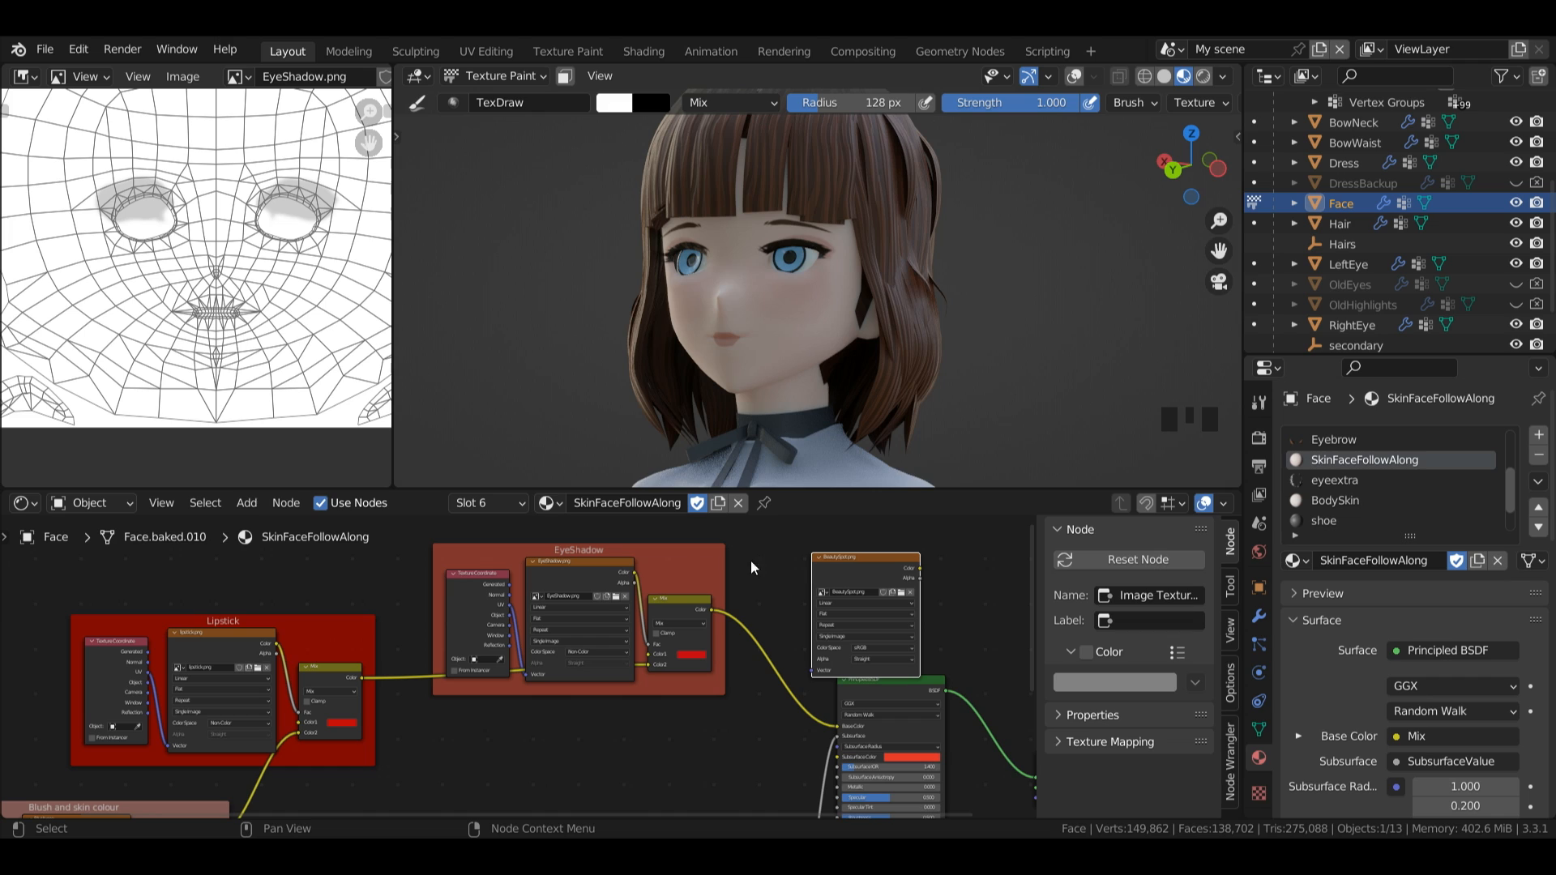
left_click_drag(428, 723, 253, 569)
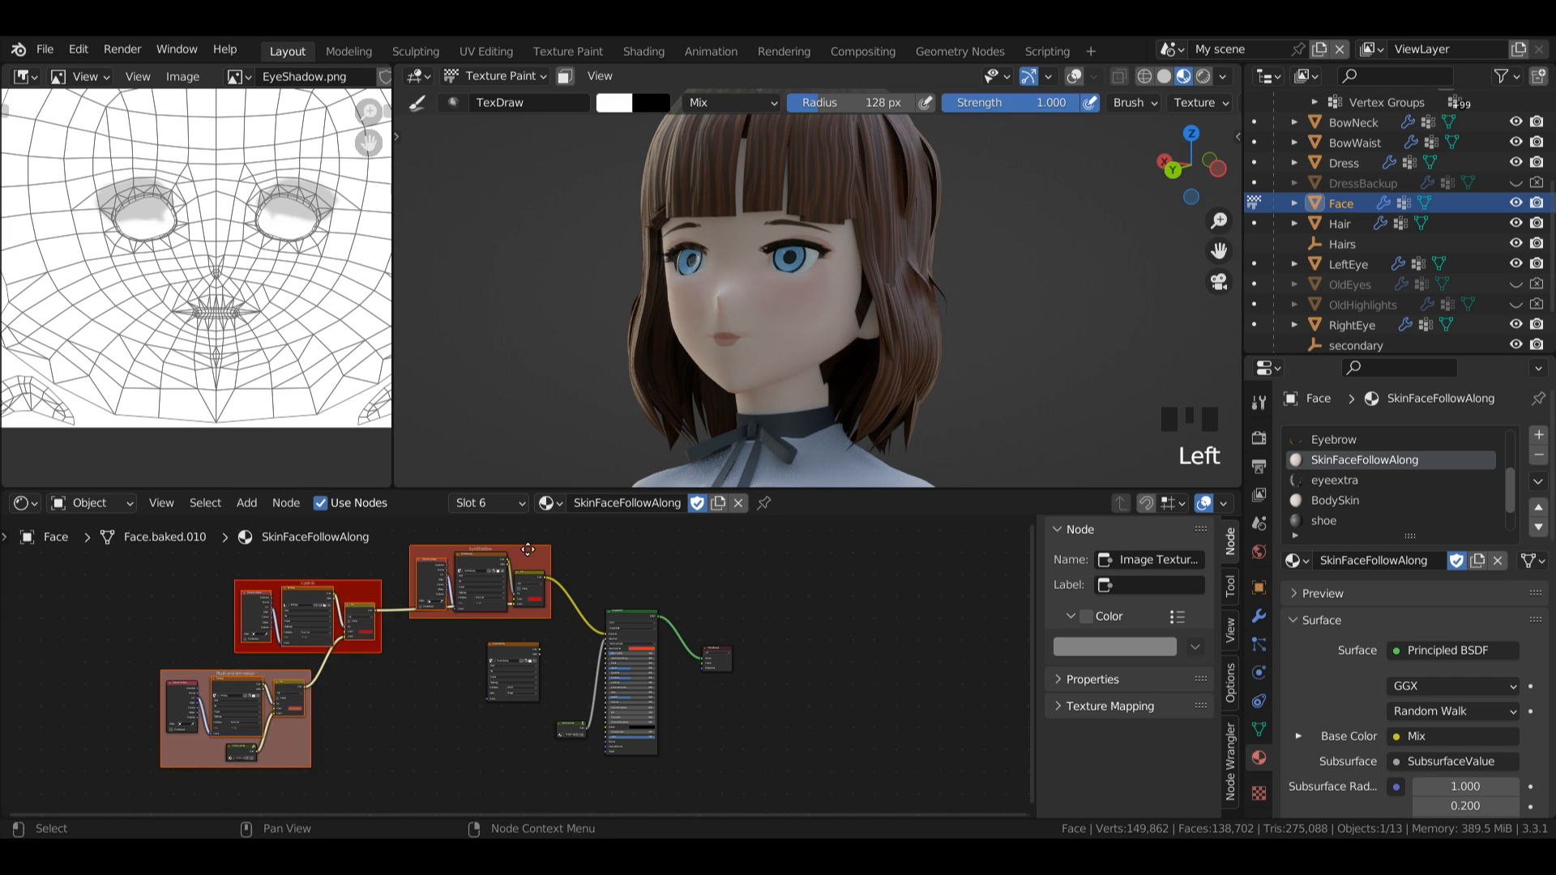
left_click(538, 551)
left_click_drag(538, 552, 378, 574)
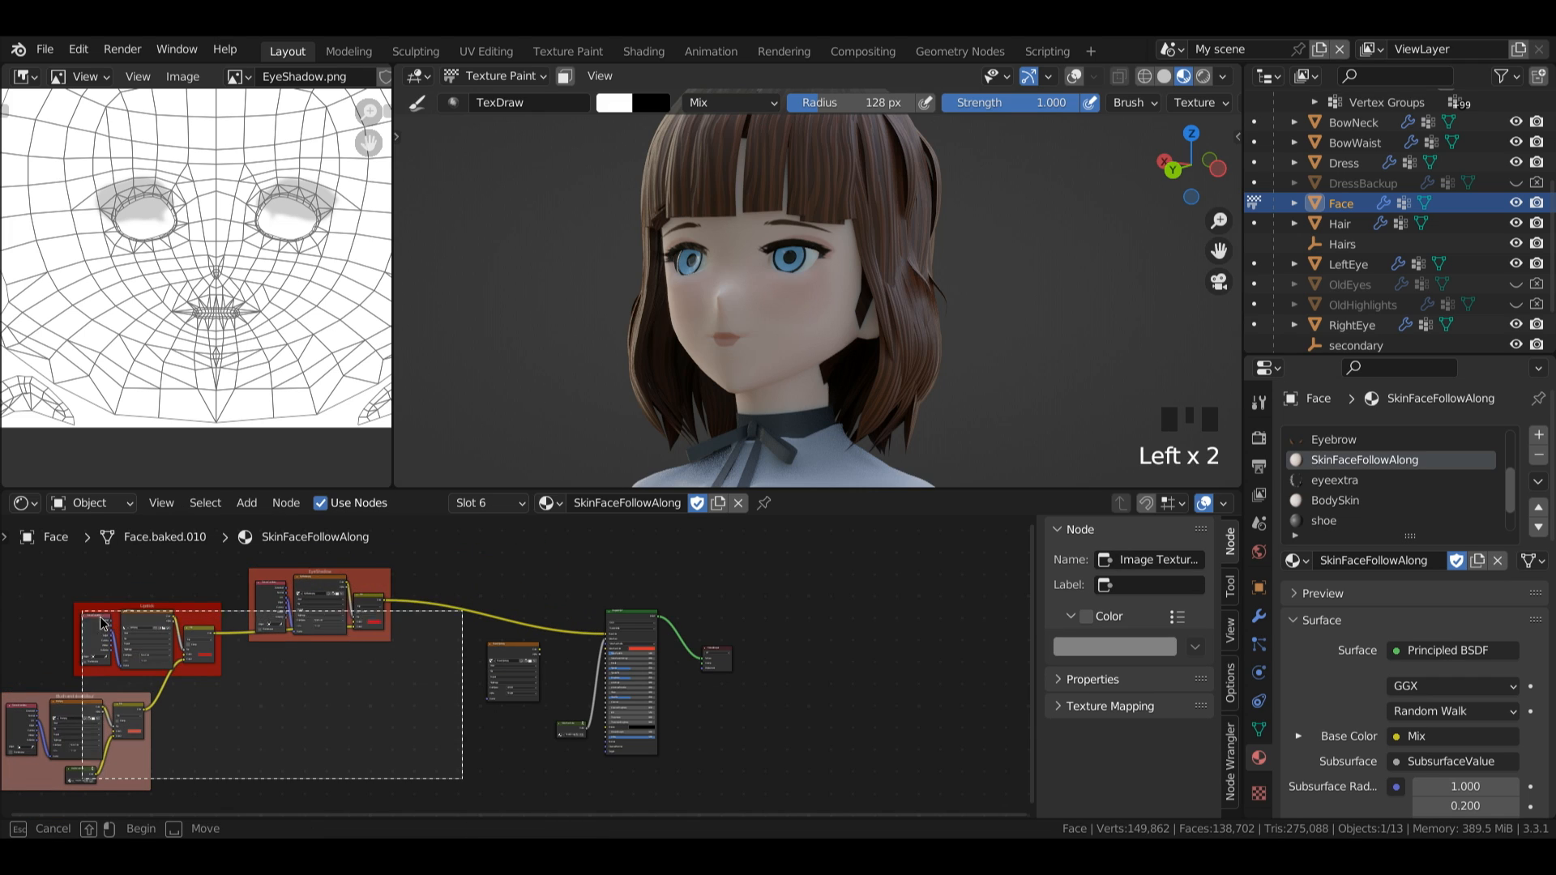
left_click_drag(462, 778, 61, 600)
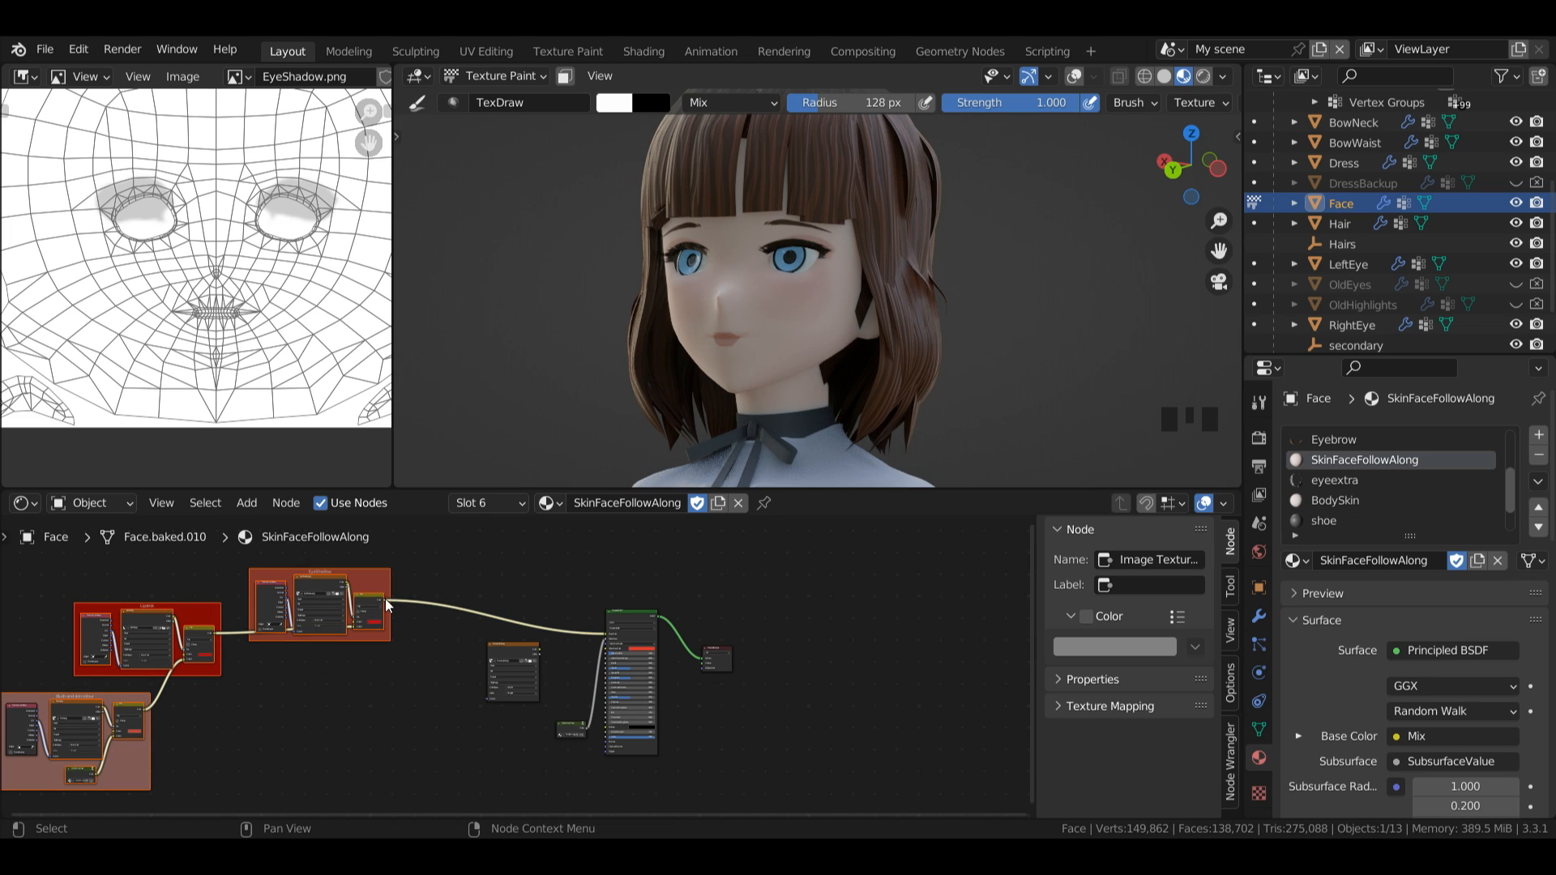
key("alt+a")
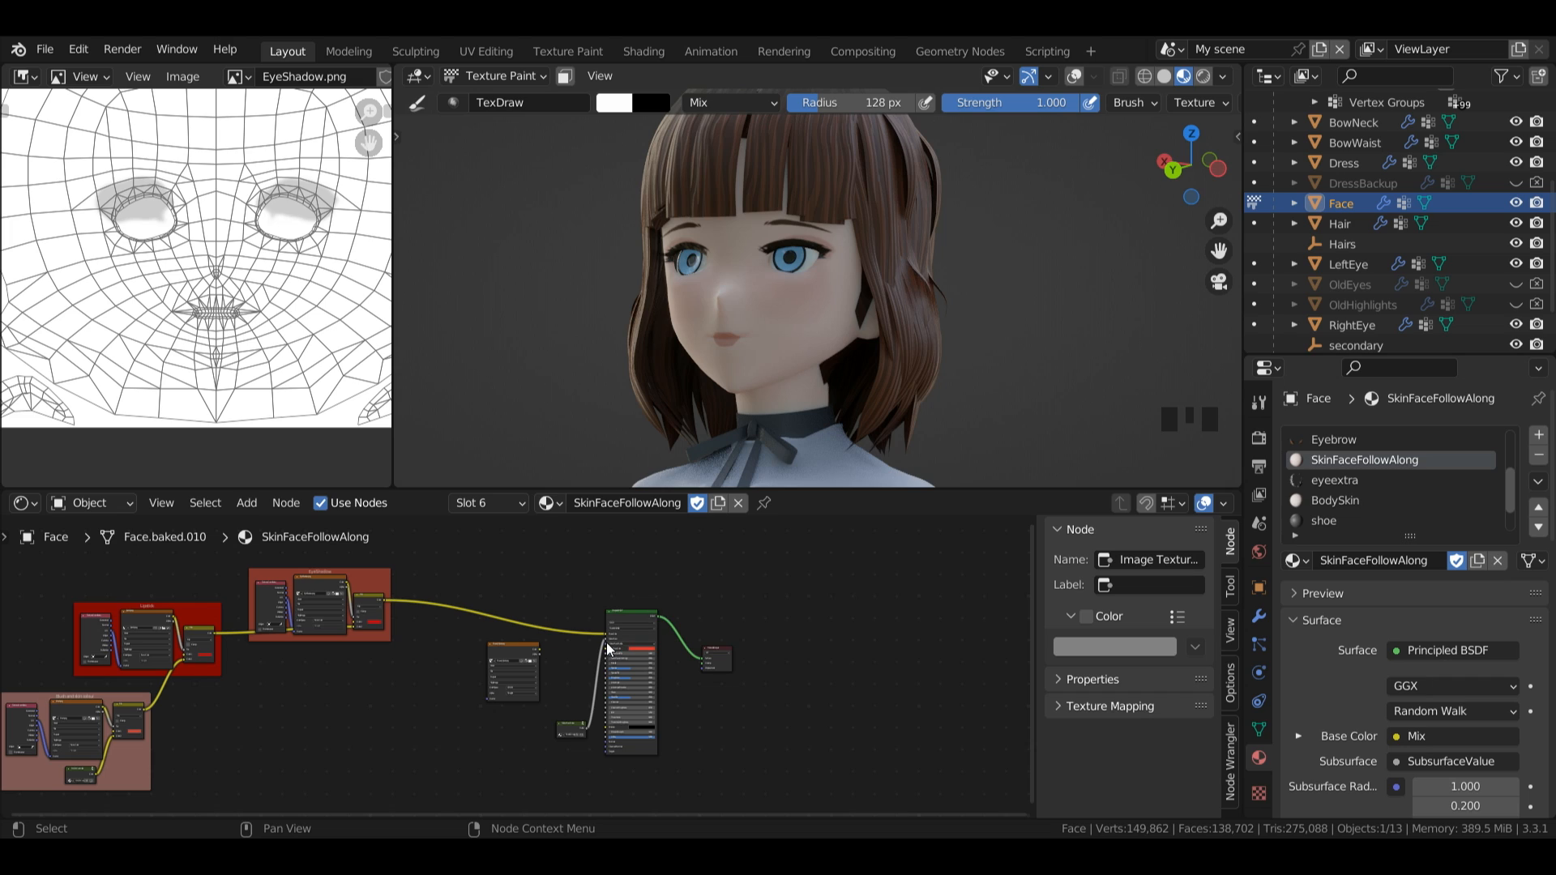
- Connect a new Texture Coordinate node's UV output to BeautySpot.png's Vector and set the texture's color space to Non-Color
scroll(742, 595, "up", 4)
key("shift+a")
mouse_move(385, 614)
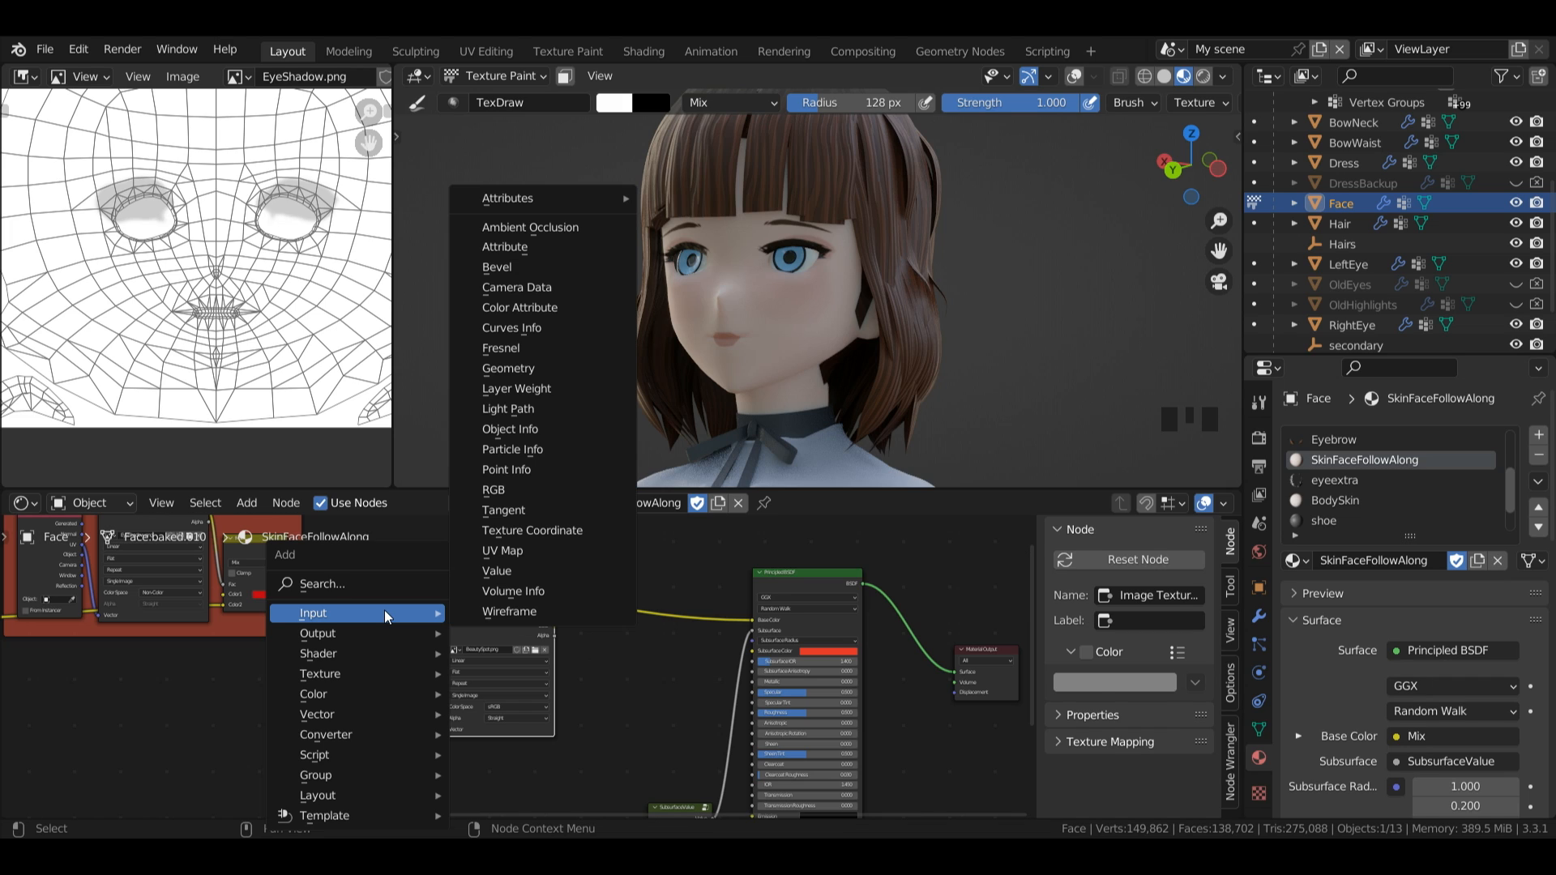
left_click(566, 530)
left_click(312, 651)
left_click_drag(376, 685, 444, 729)
left_click_drag(343, 654, 390, 626)
left_click(506, 707)
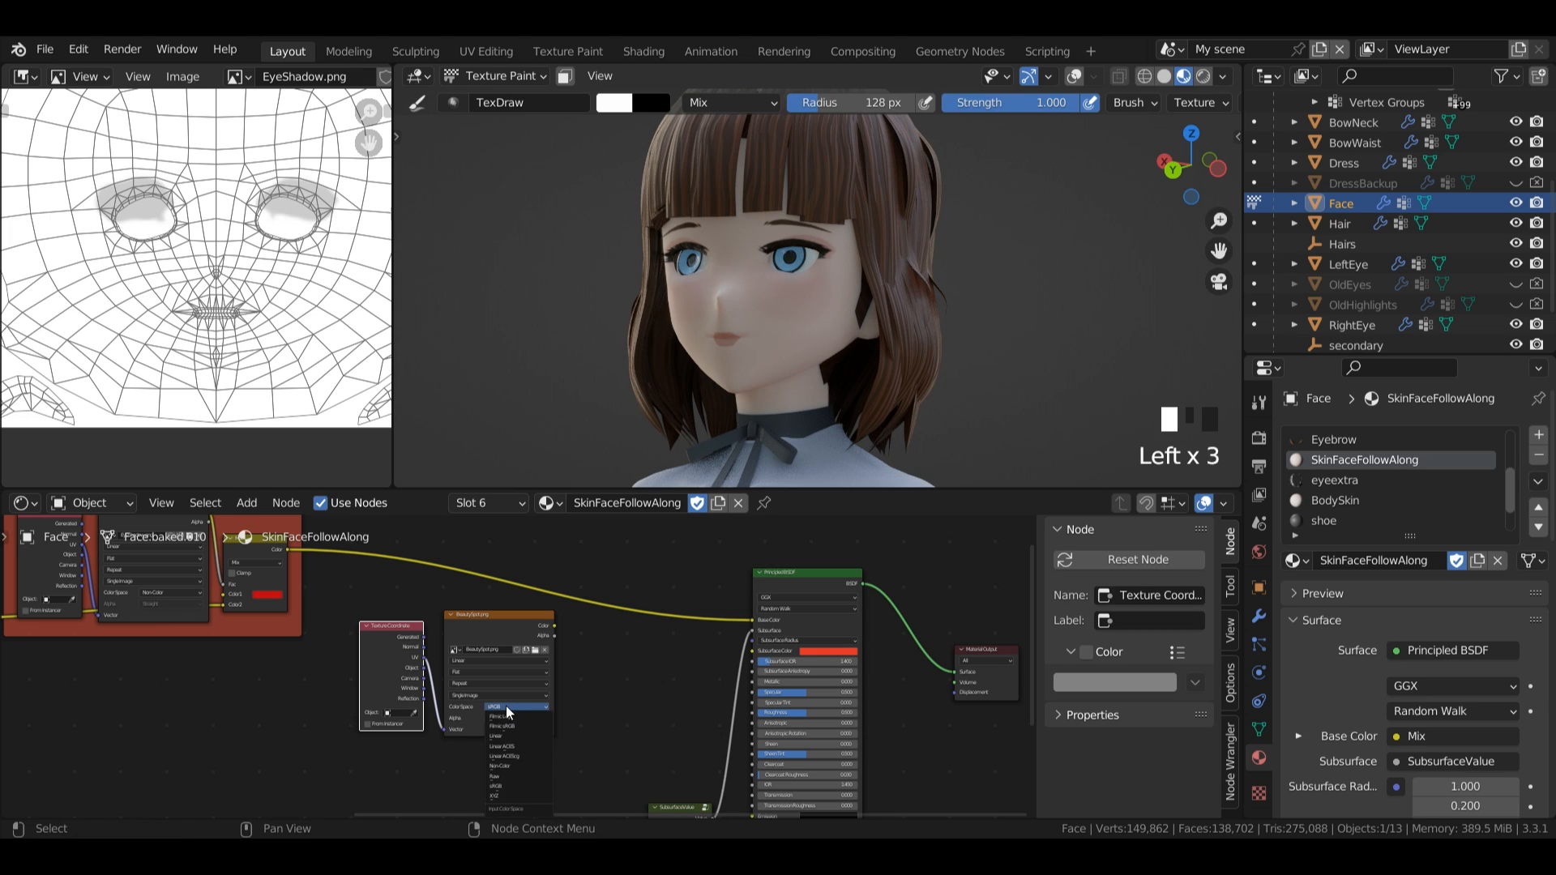
left_click(505, 766)
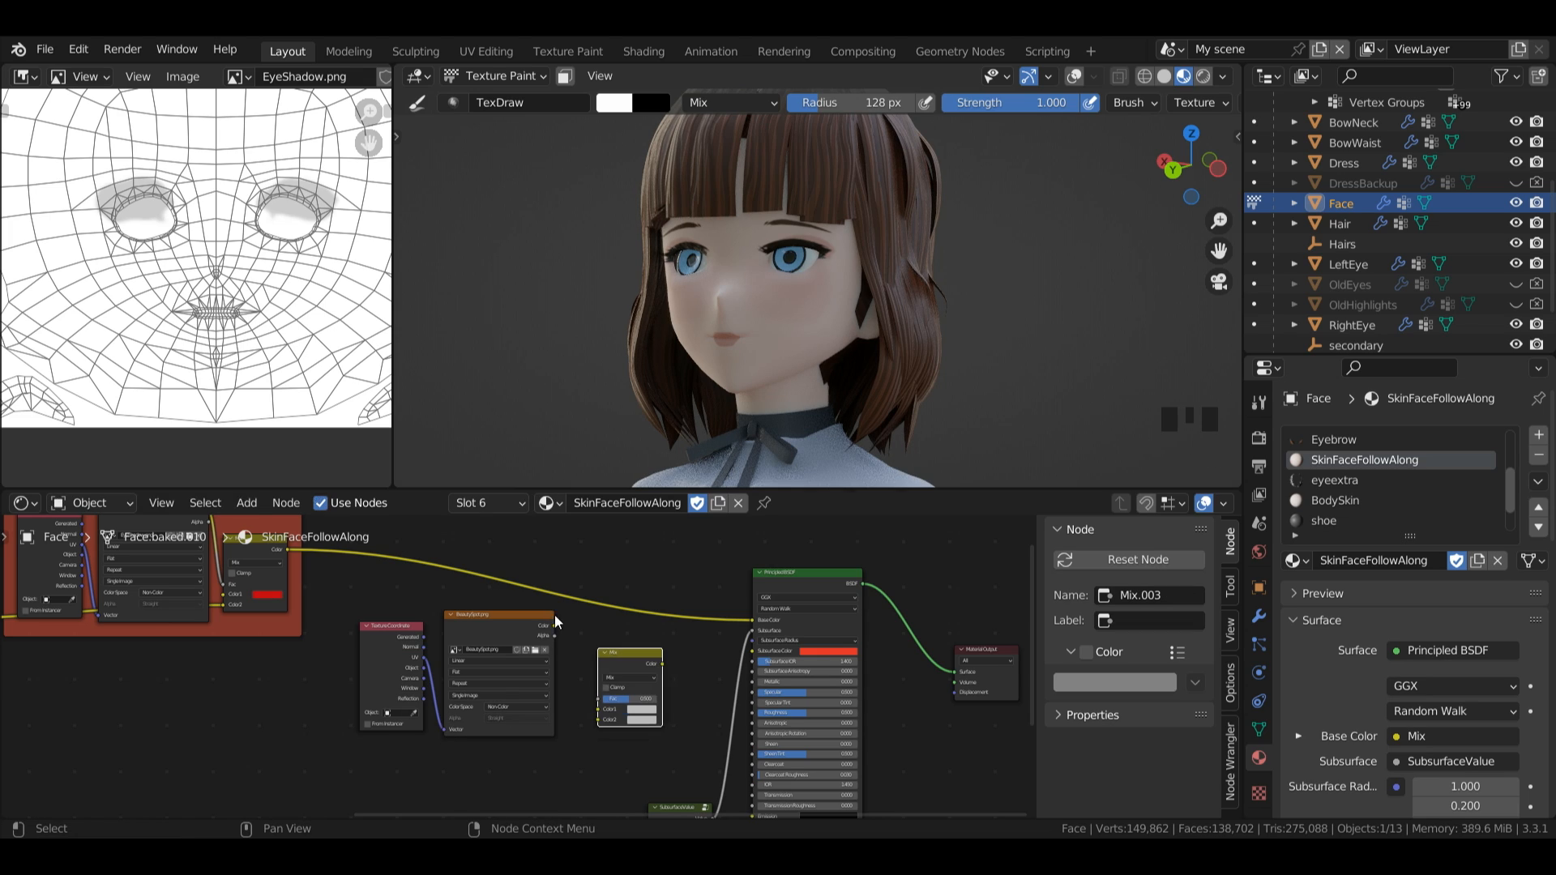
- Wire a new Mix node with BeautySpot.png's Color as Fac, the EyeShadow Mix as Color2, and its output into Base Color
left_click_drag(551, 624, 602, 699)
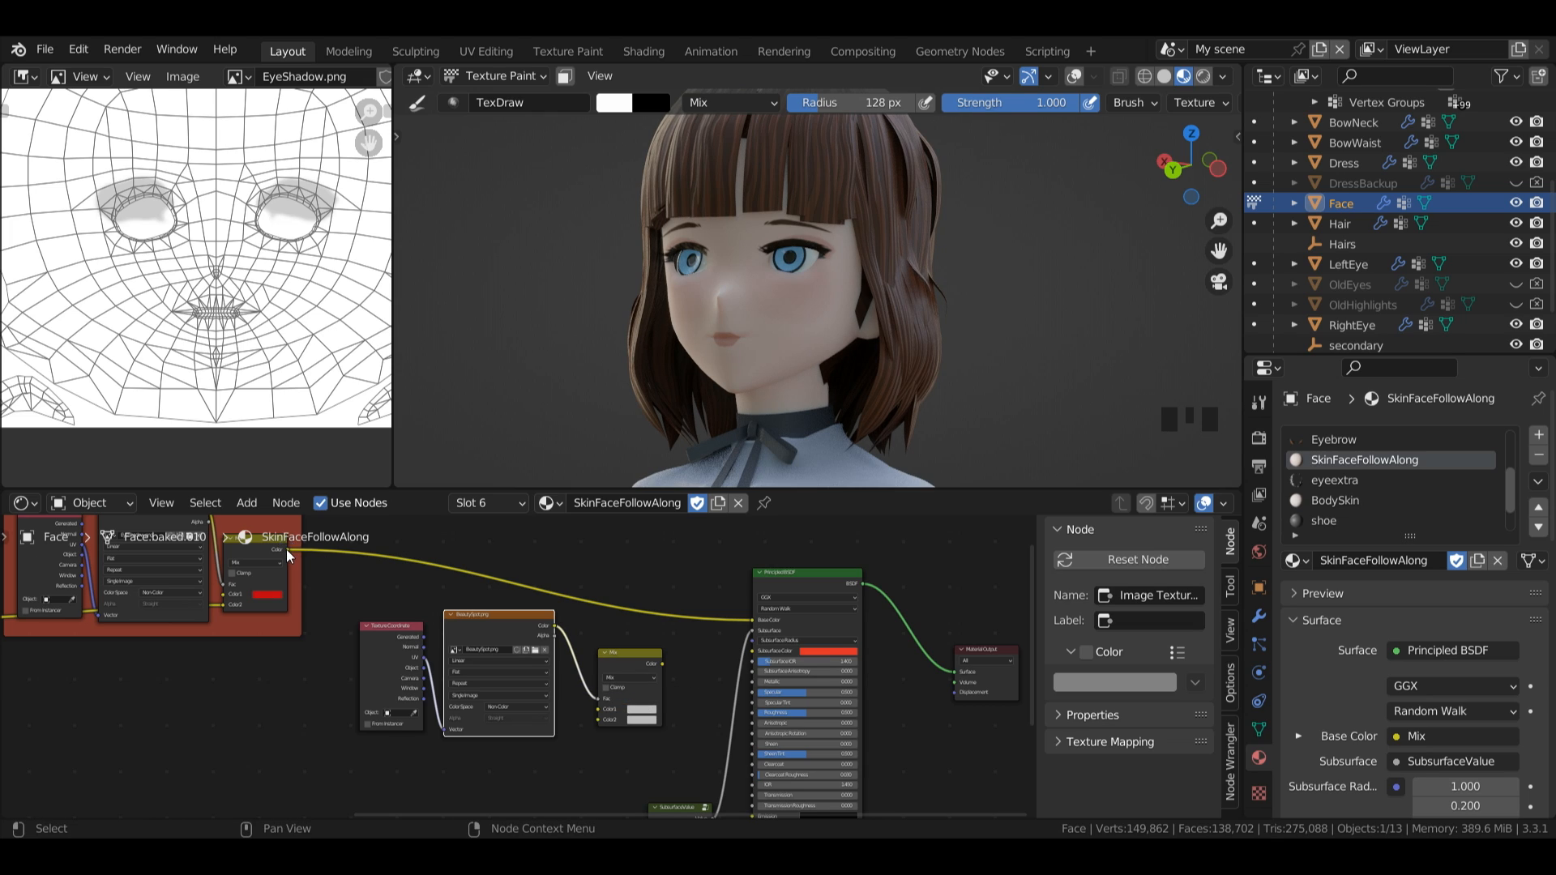
left_click_drag(285, 549, 598, 720)
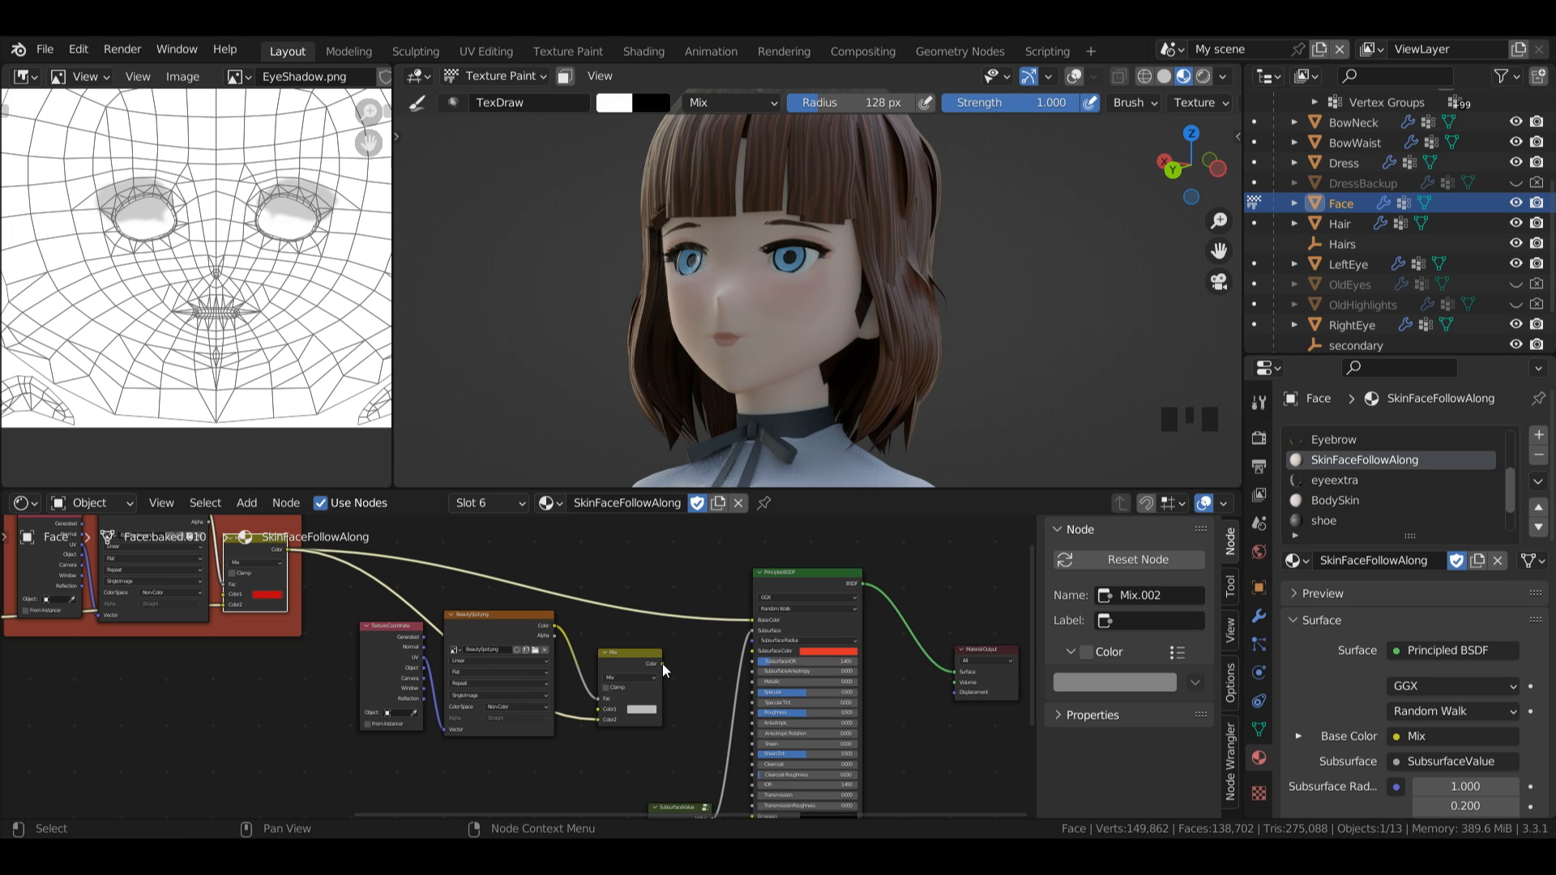
left_click_drag(663, 664, 754, 621)
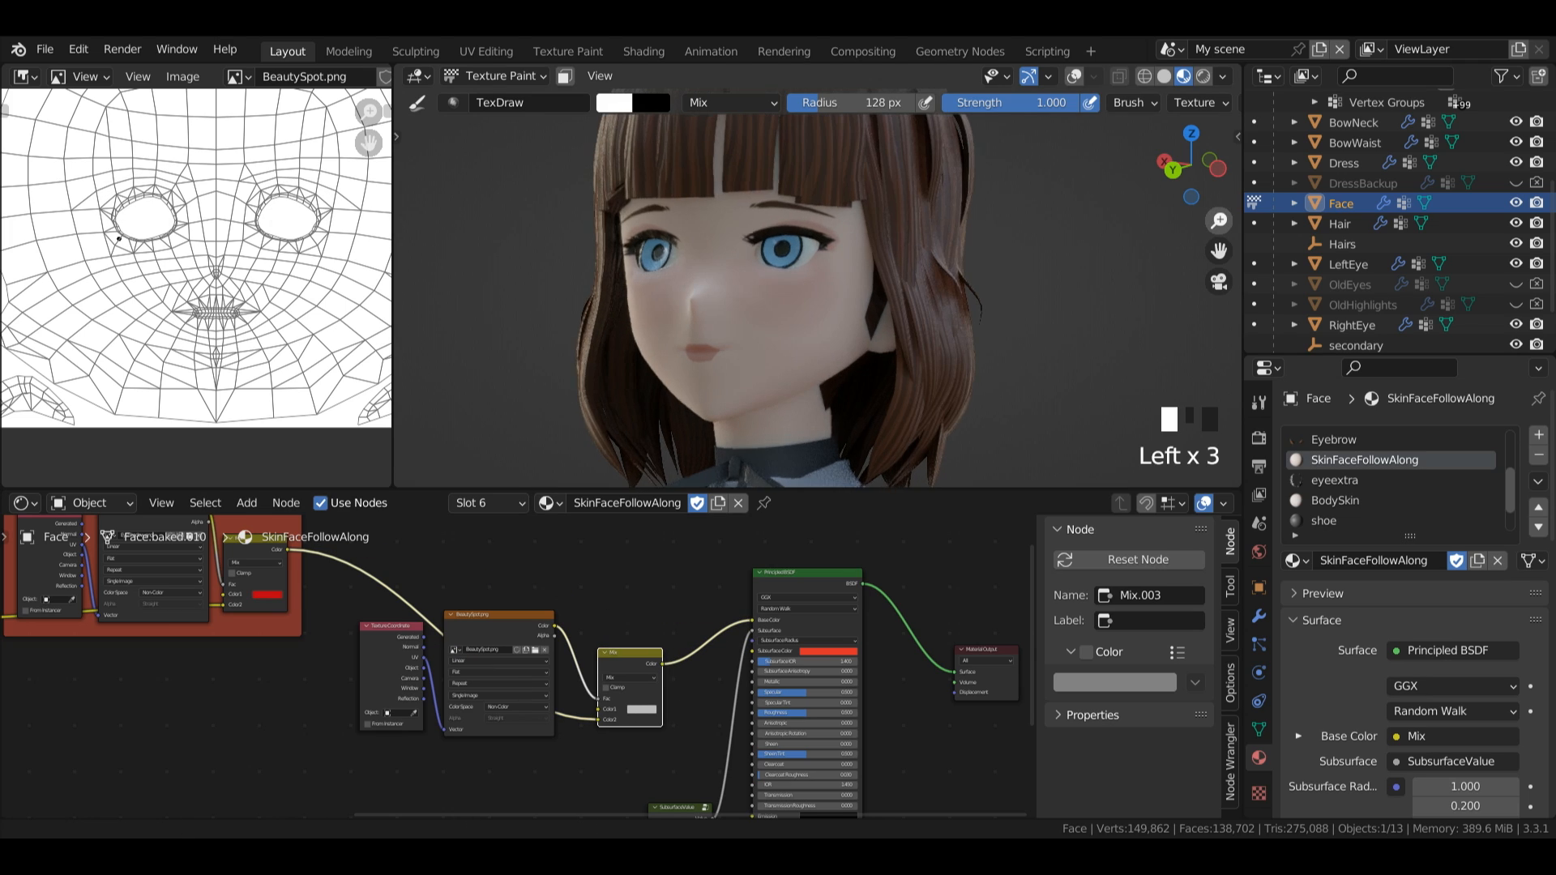
- Set the beauty spot Mix node's Color1 to black
left_click_drag(1219, 220, 1219, 182)
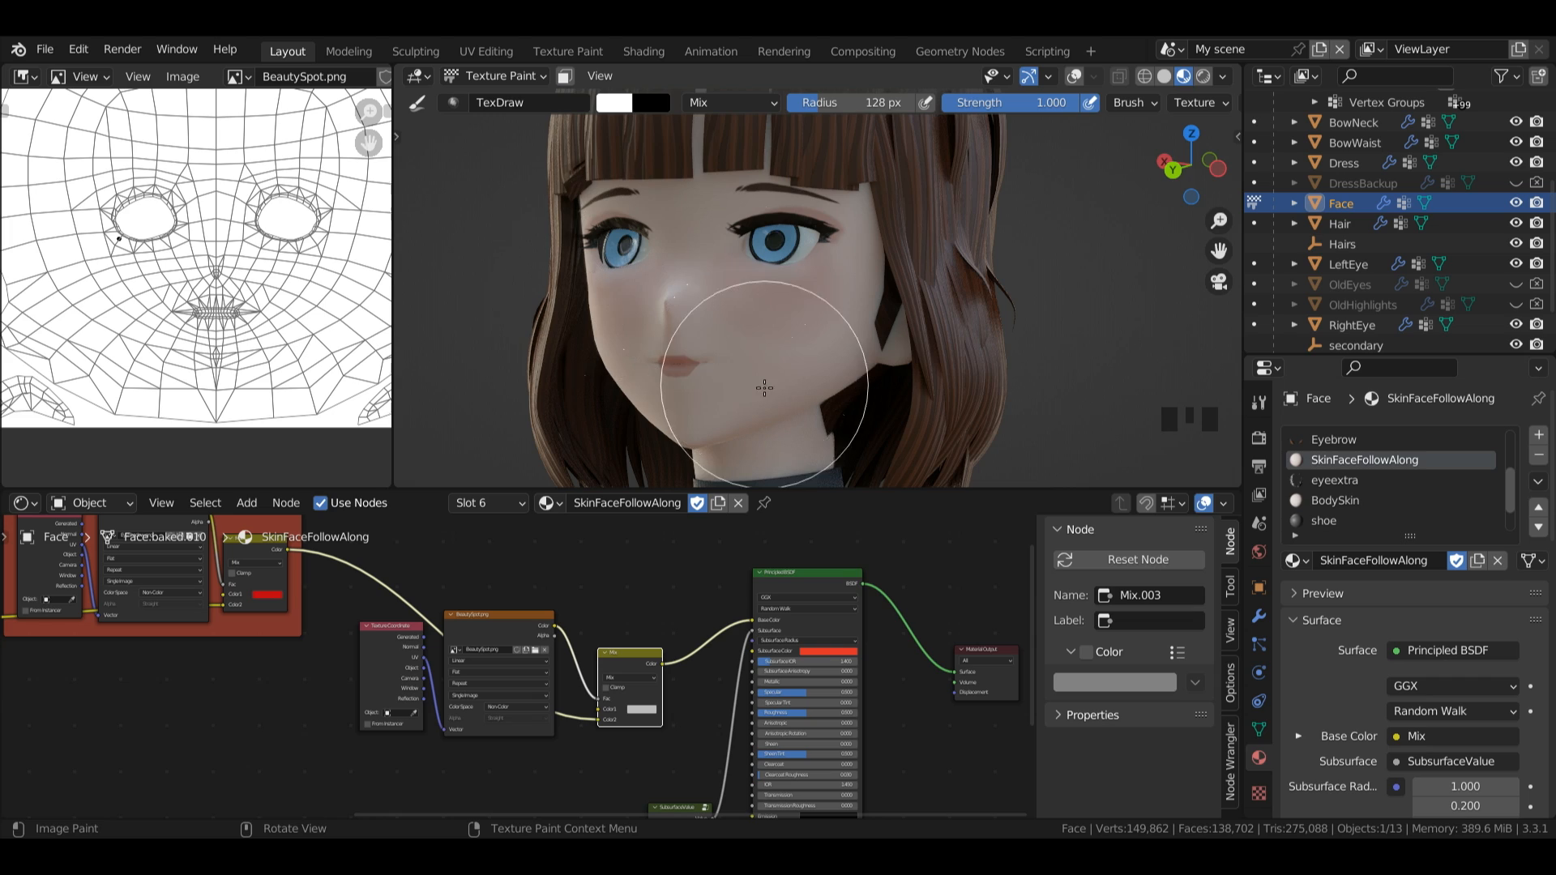
left_click(644, 710)
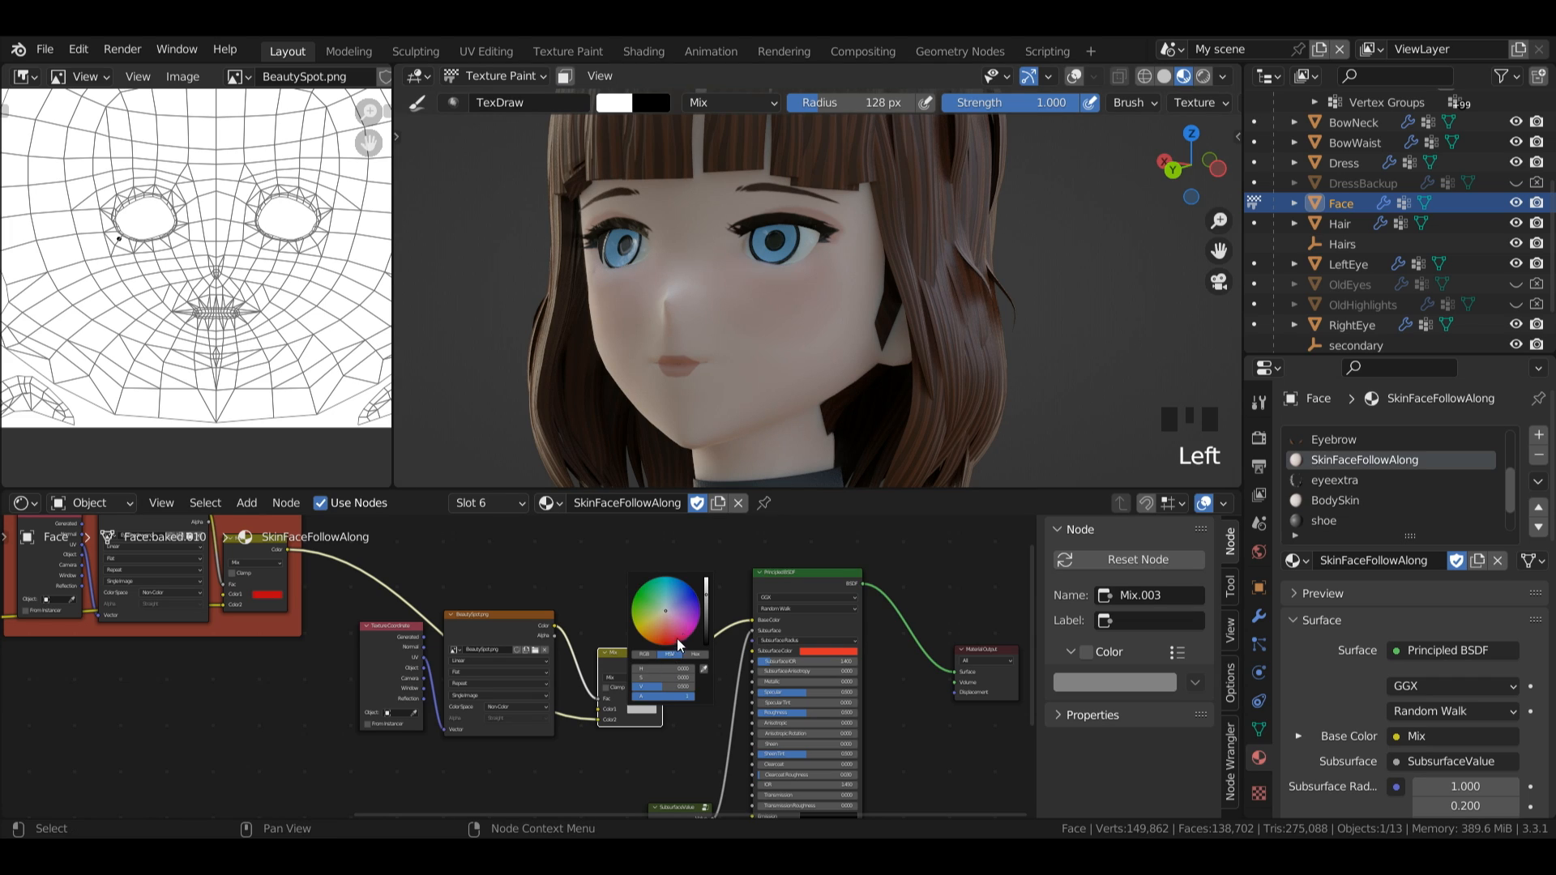
left_click_drag(707, 636, 707, 648)
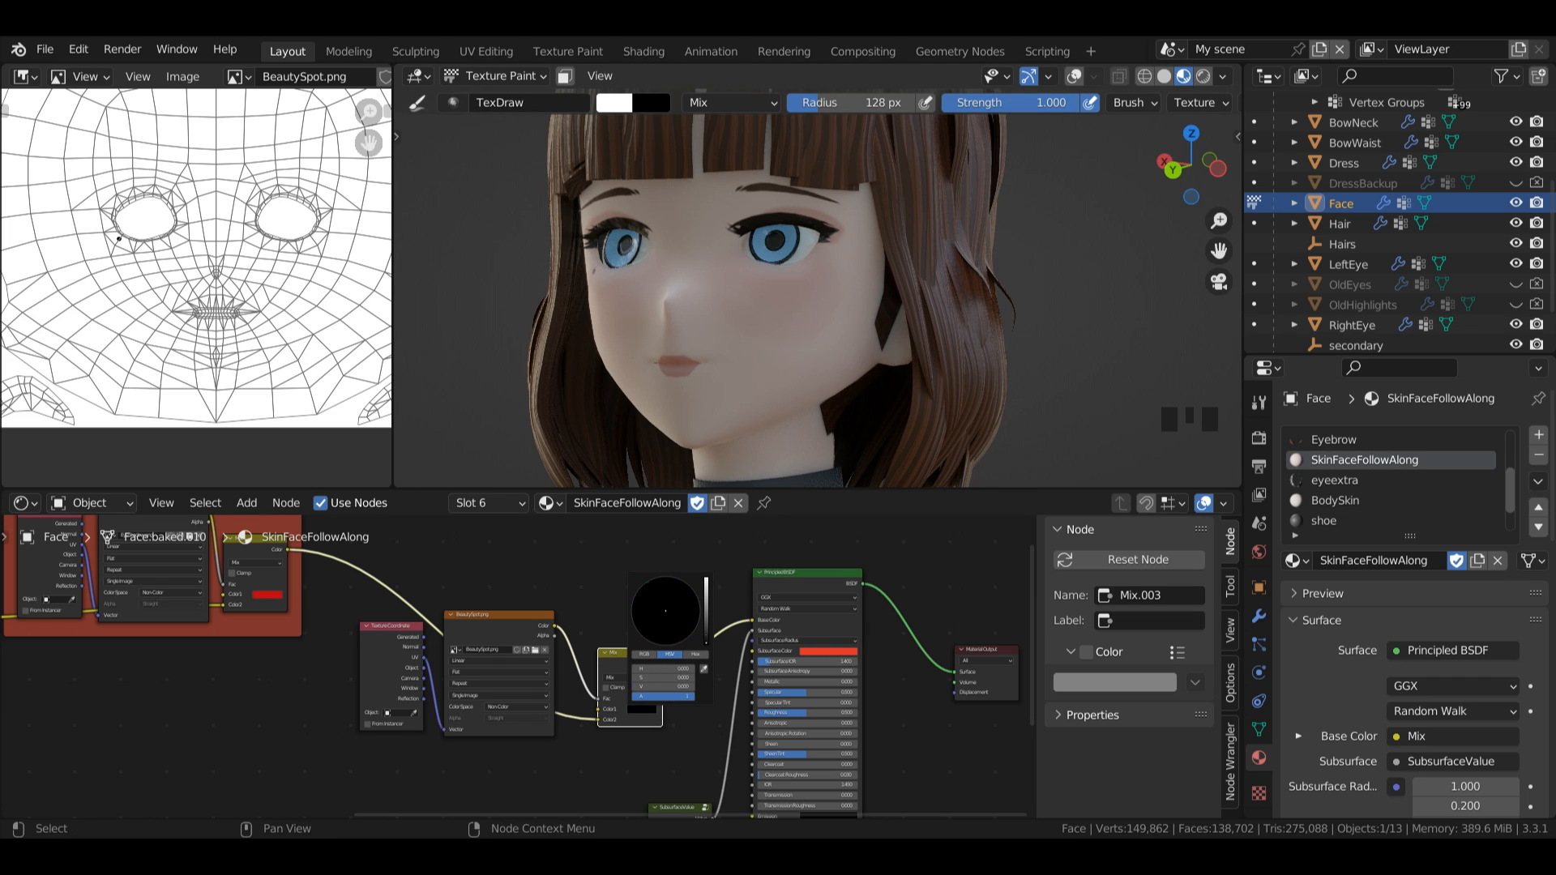
- Join the beauty spot's Texture Coordinate, image texture and Mix nodes in a frame labeled "BeautySpot"
left_click(511, 615, "shift")
left_click(393, 626, "shift")
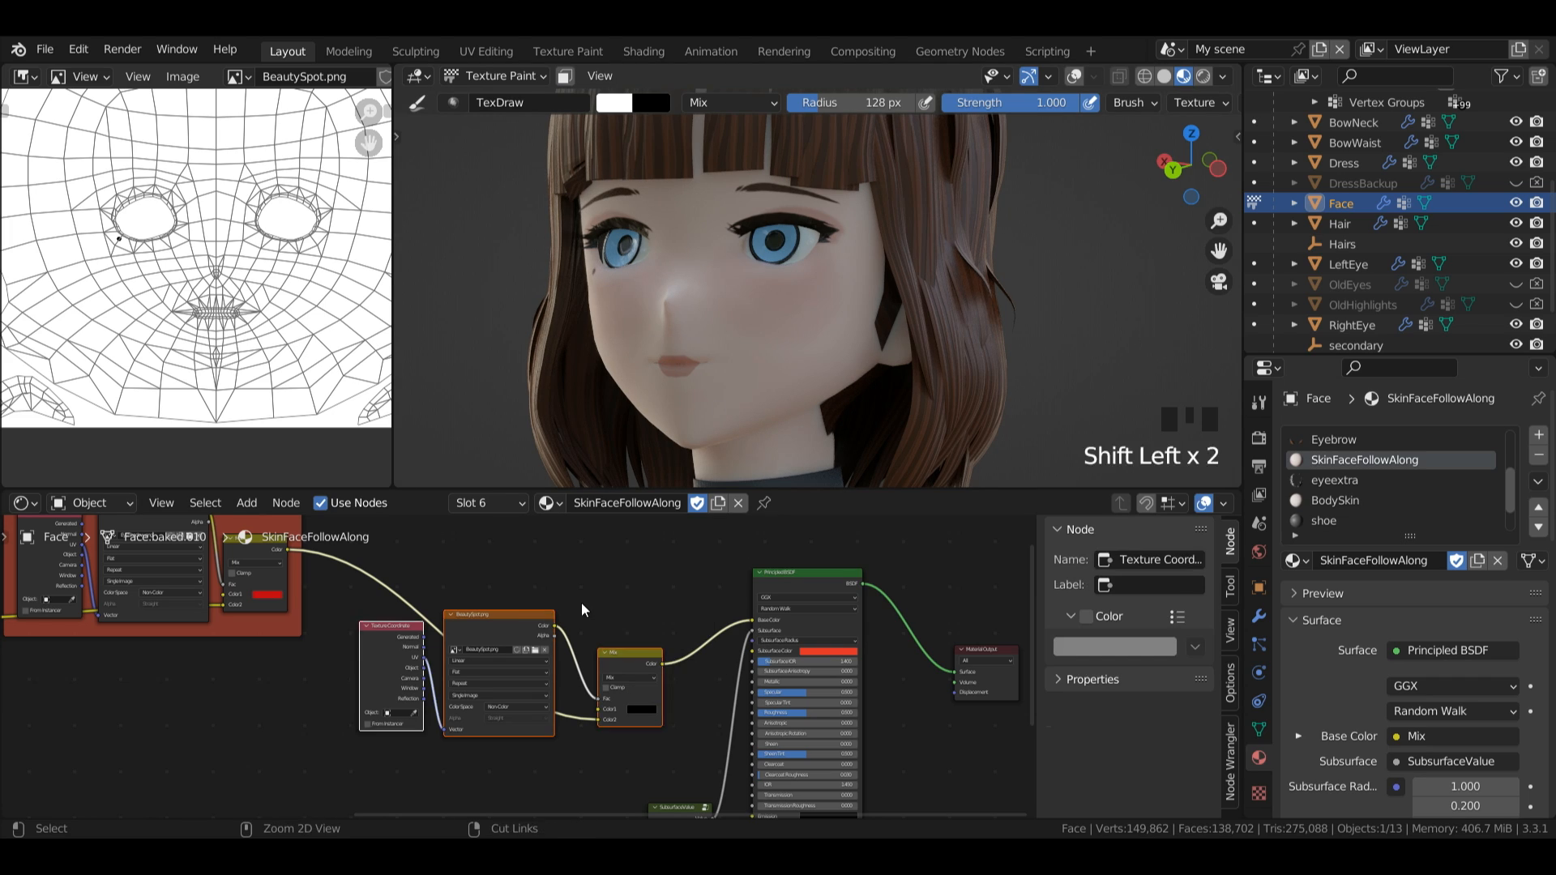
key("ctrl+j")
left_click(667, 595)
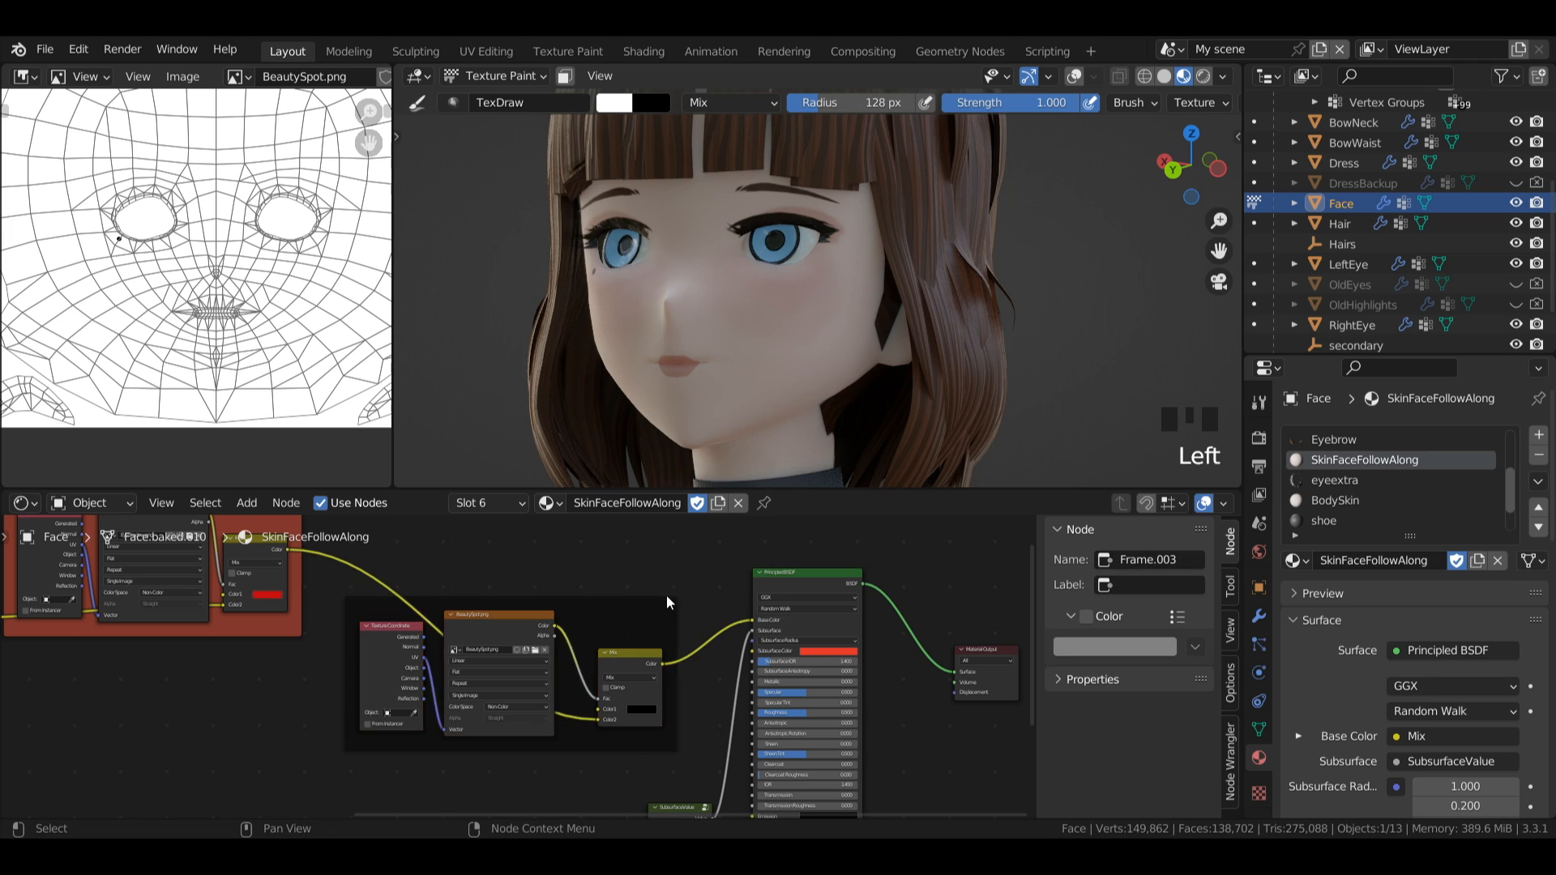
left_click(666, 598)
left_click(1137, 621)
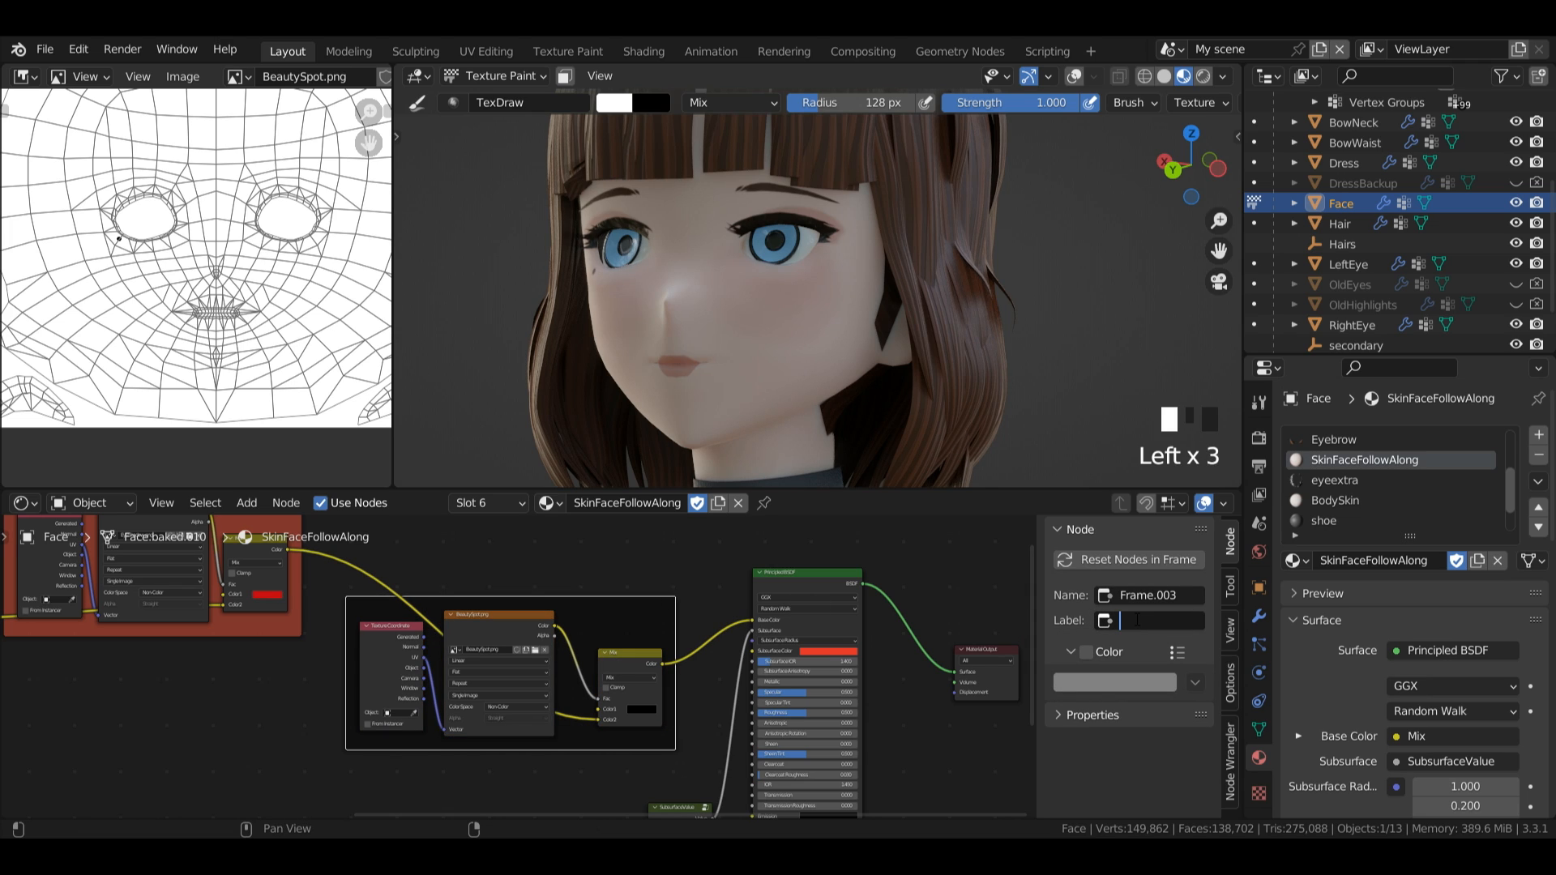
type("BeautySpot")
key("Return")
key("Home")
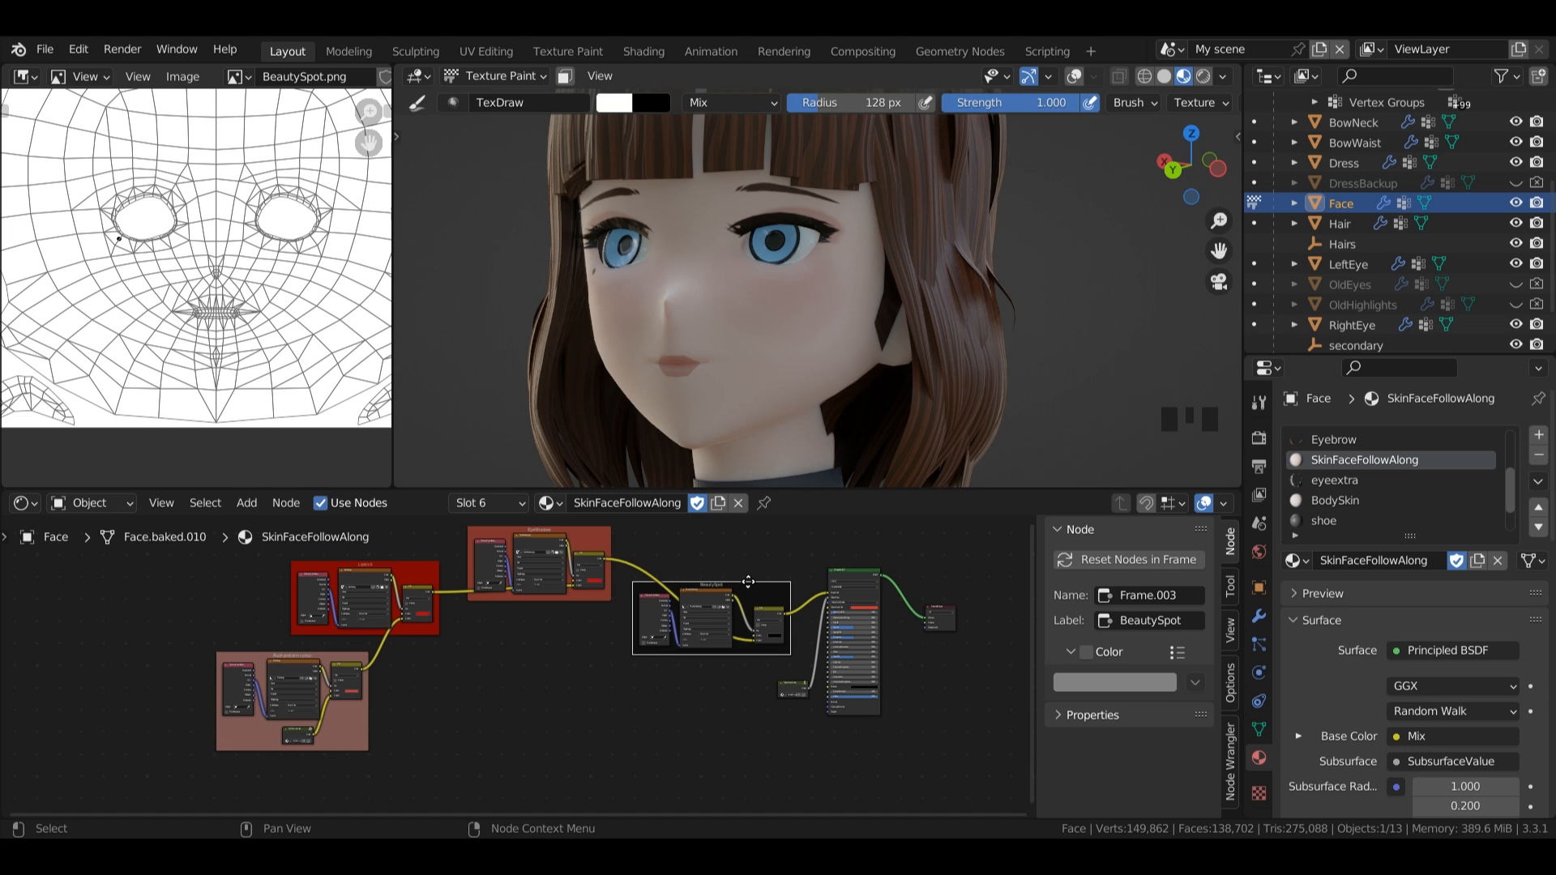
scroll(645, 662, "up", 2)
scroll(844, 618, "up", 2)
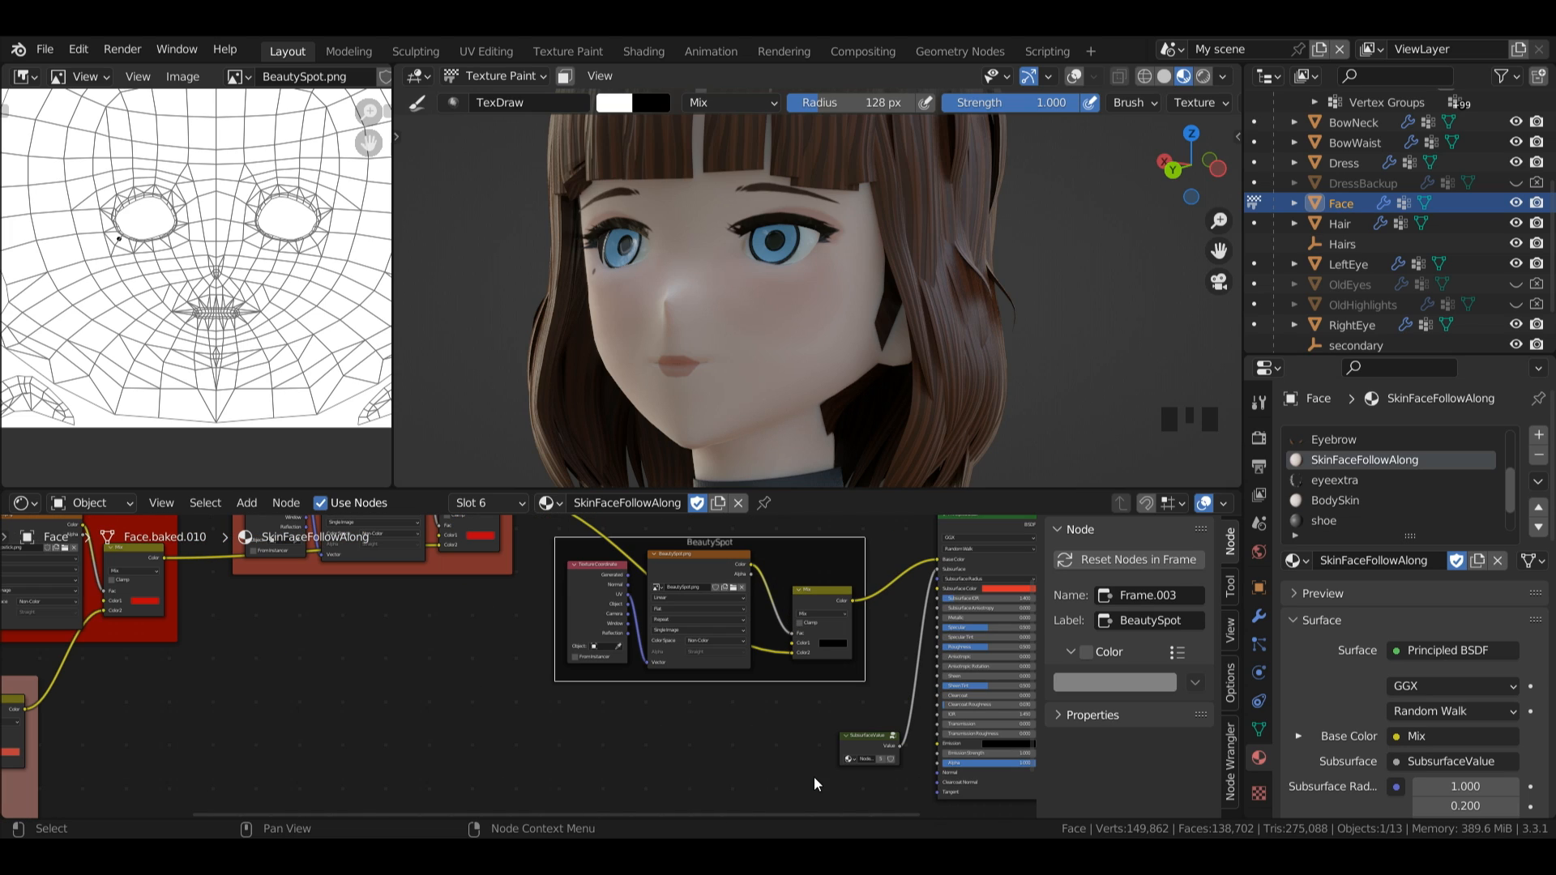